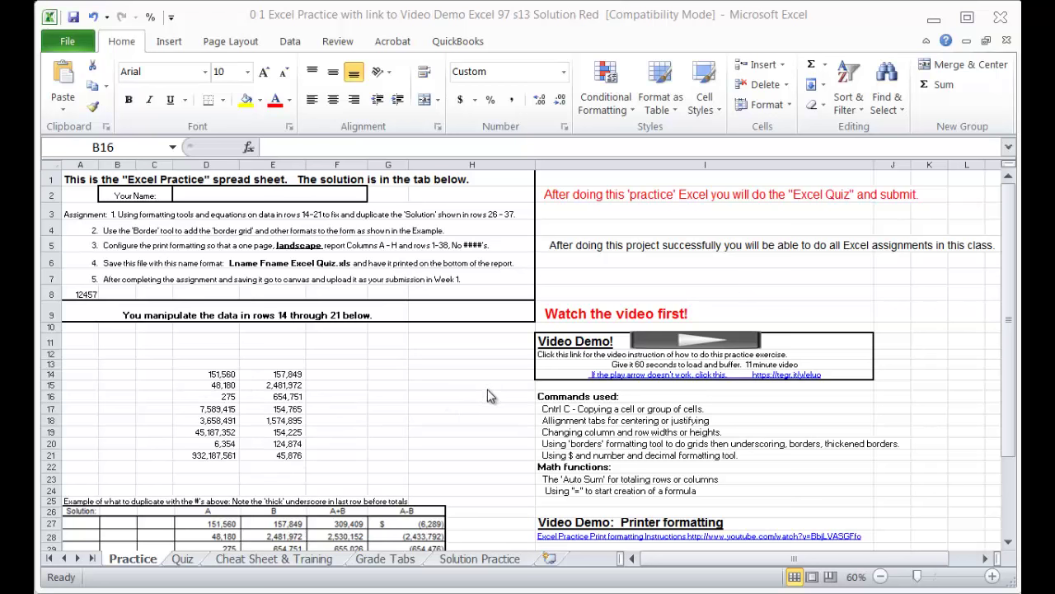
# Step: Scroll through the Practice sheet, return to the top, and raise the zoom from 60% to 80%
pyautogui.click(1009, 373)
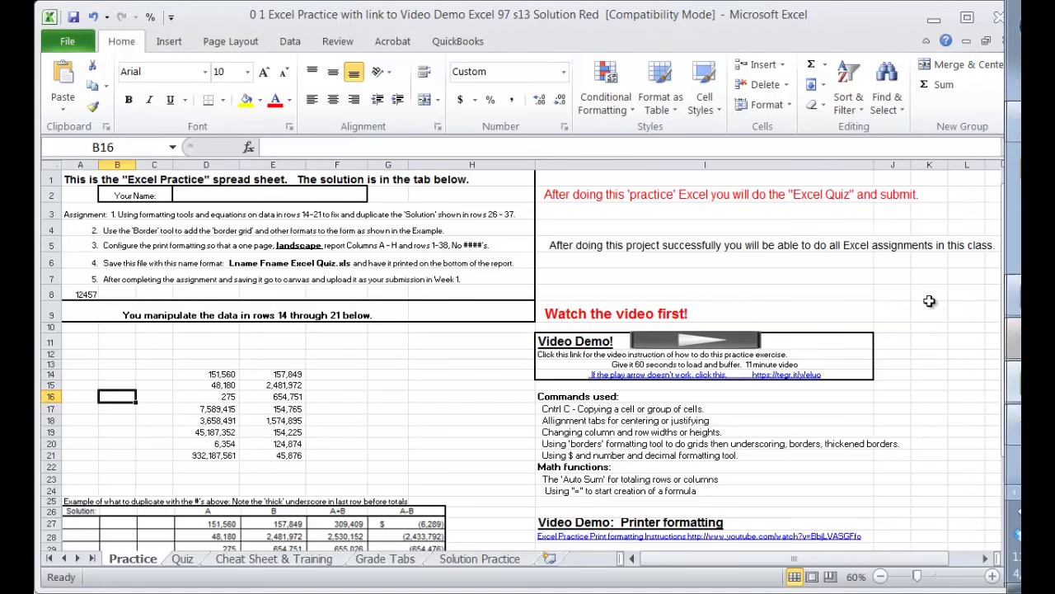
pyautogui.moveTo(1016, 309); pyautogui.dragTo(1015, 316)
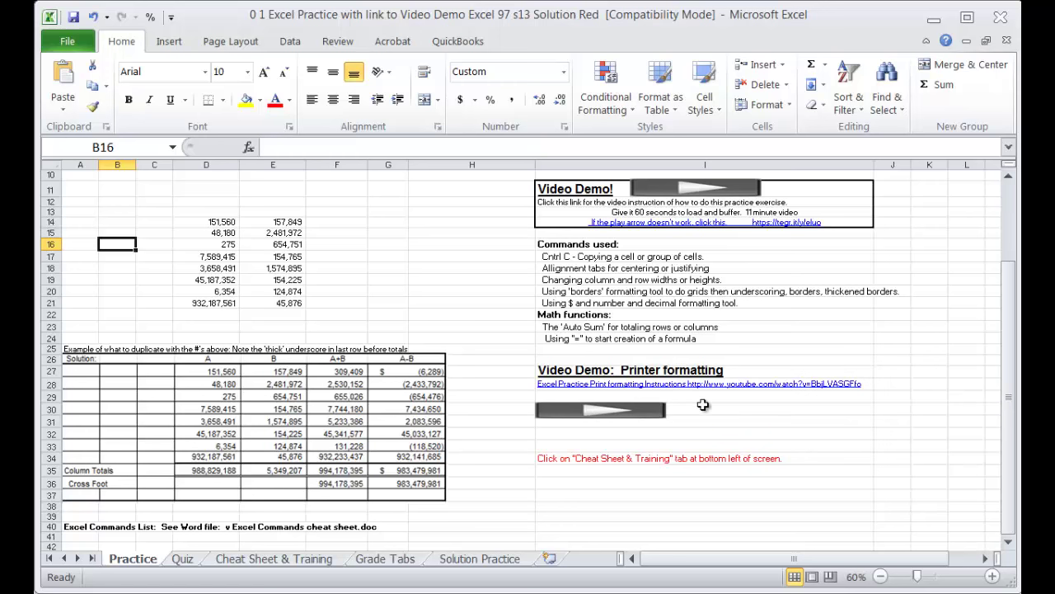
pyautogui.scroll(3, 733, 401)
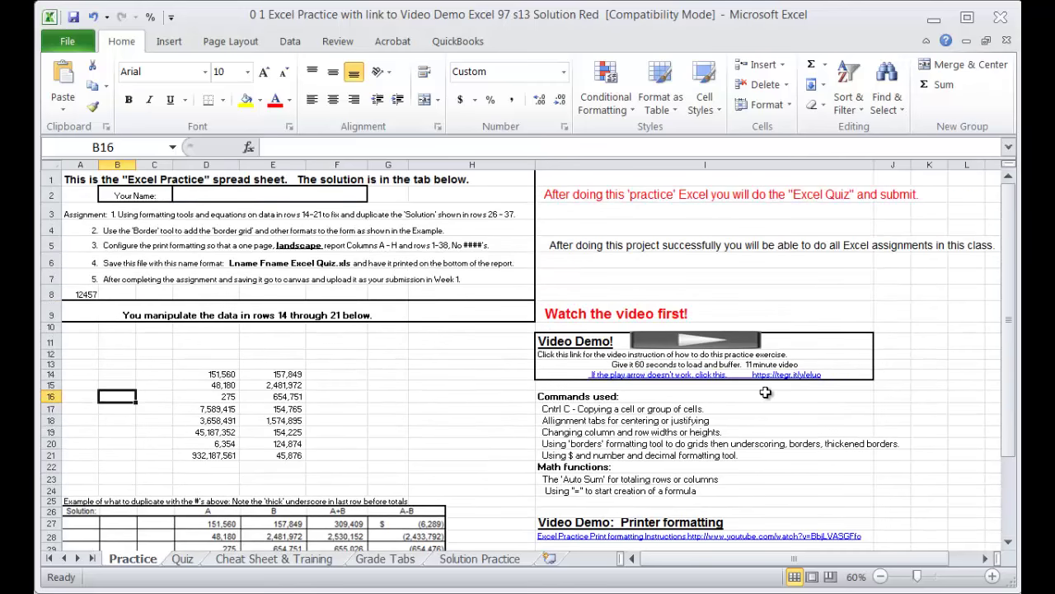
pyautogui.click(992, 576)
pyautogui.click(992, 576)
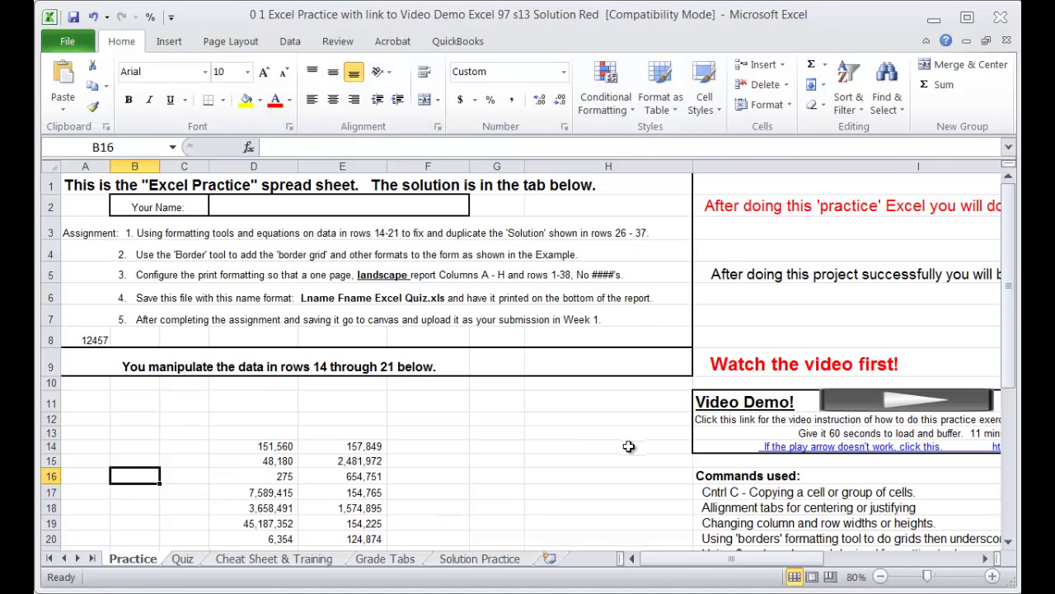
pyautogui.scroll(-4, 627, 446)
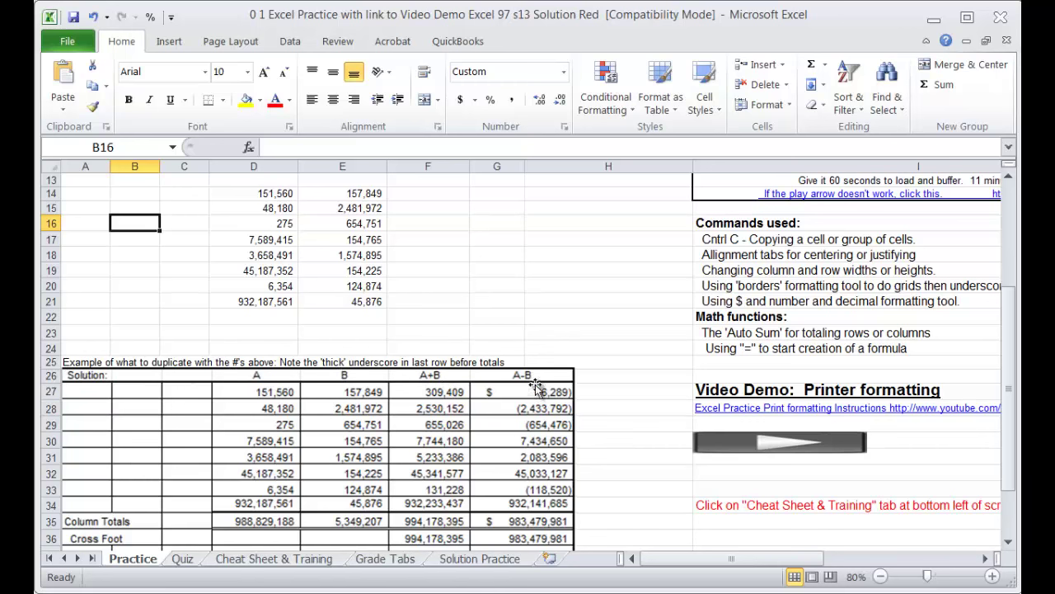
pyautogui.scroll(3, 549, 399)
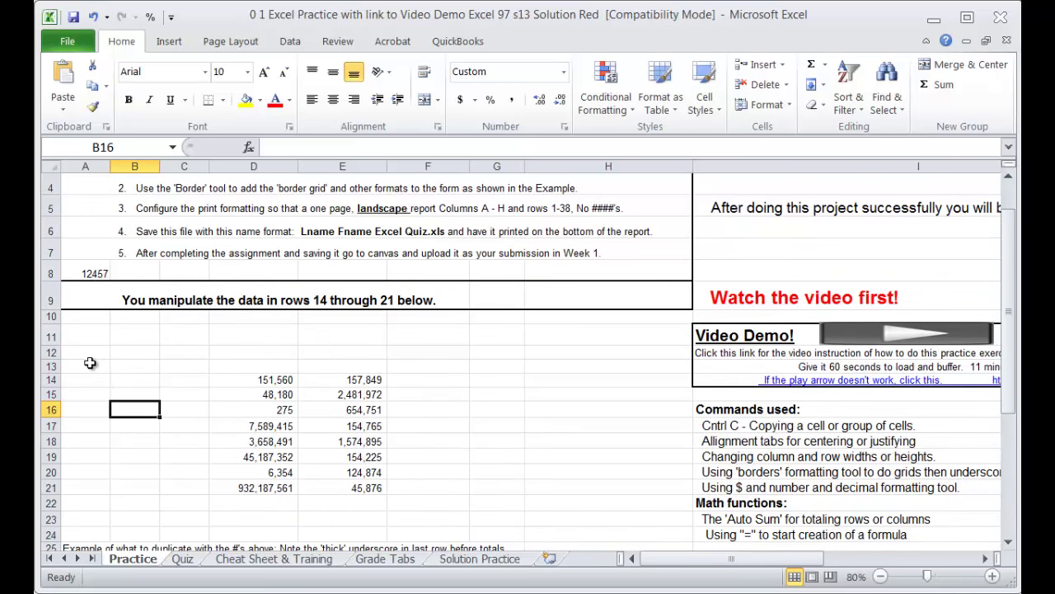
# Step: Enter 'Solution:' in A13 and the headings A, B, A+B and A-B across D13:G13
pyautogui.click(84, 367)
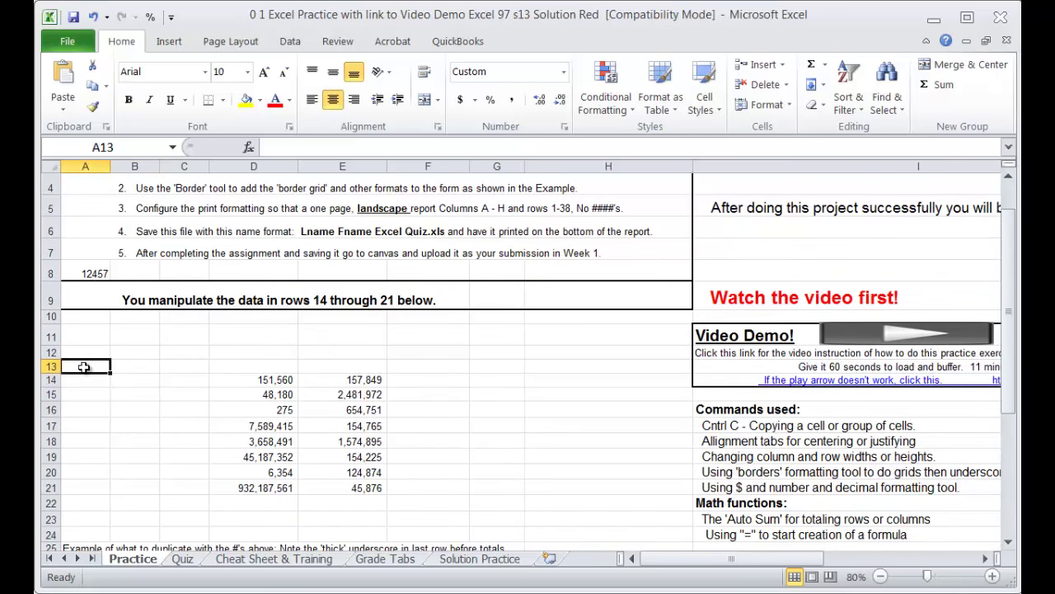
pyautogui.write('Solu')
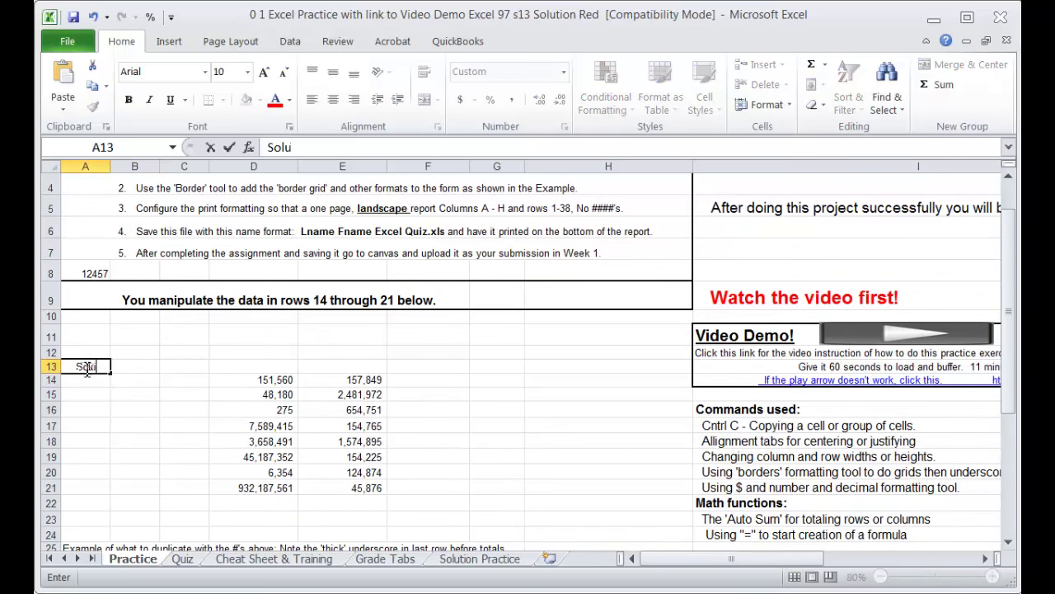
pyautogui.write('tion:')
pyautogui.press('Tab')
pyautogui.press('Tab')
pyautogui.press('Tab')
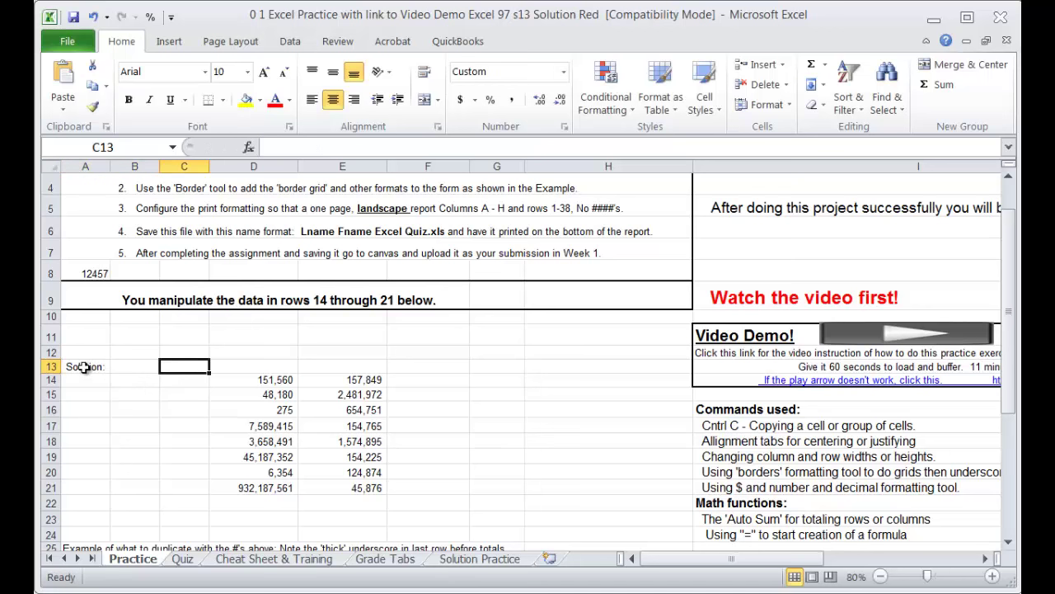
pyautogui.write('A')
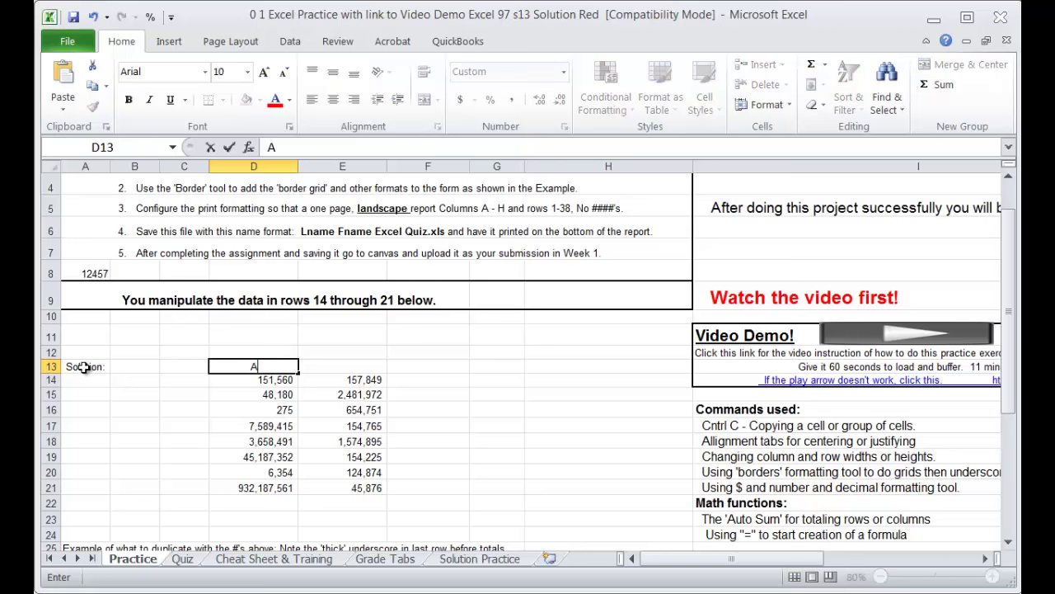
pyautogui.press('Tab')
pyautogui.write('B')
pyautogui.press('Tab')
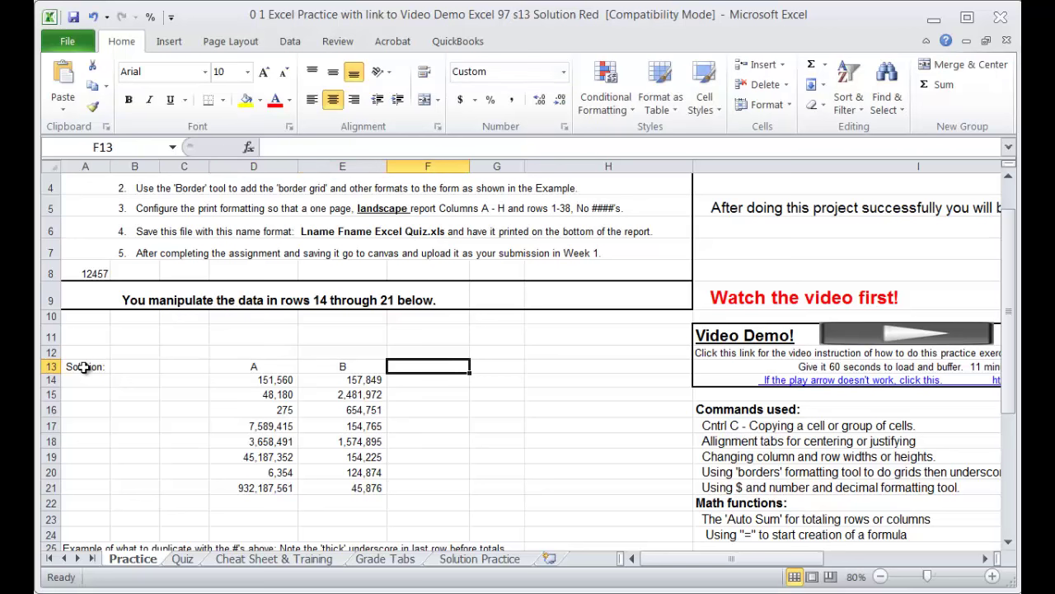
pyautogui.write('A+')
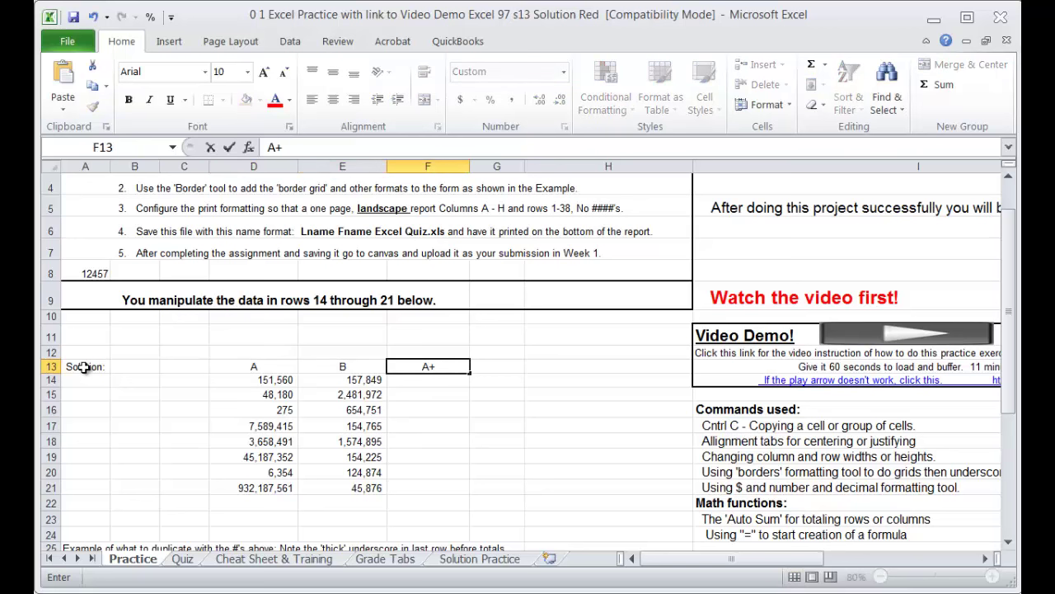
pyautogui.write('B')
pyautogui.press('Tab')
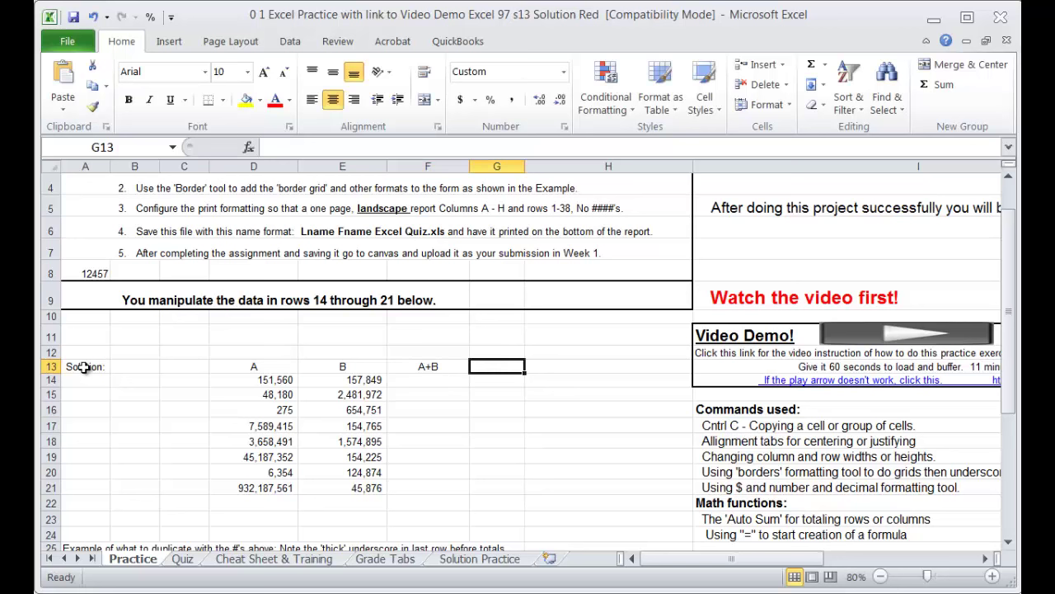
pyautogui.write('A-B')
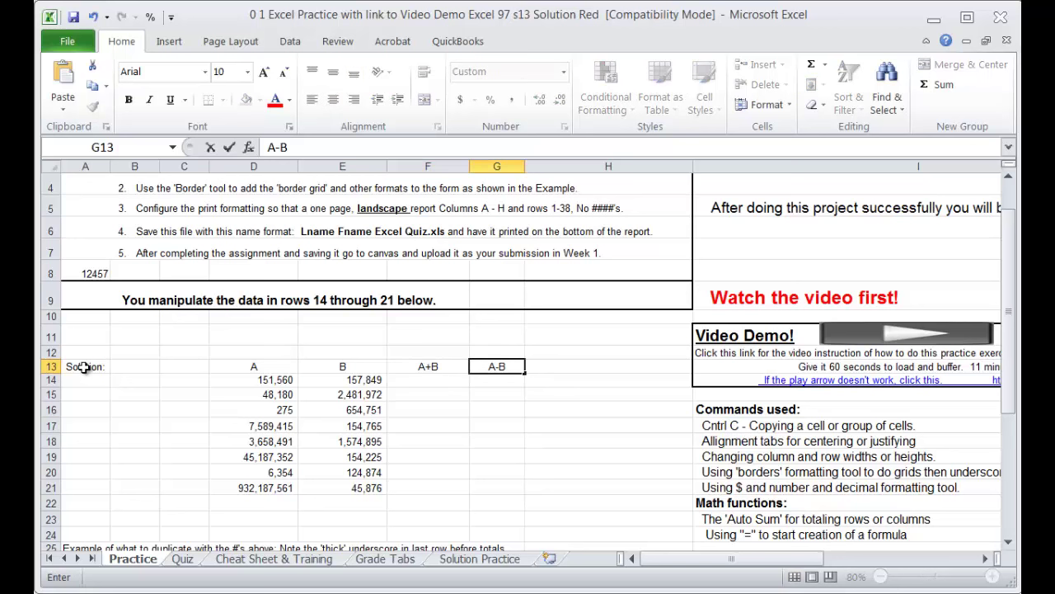
pyautogui.press('Return')
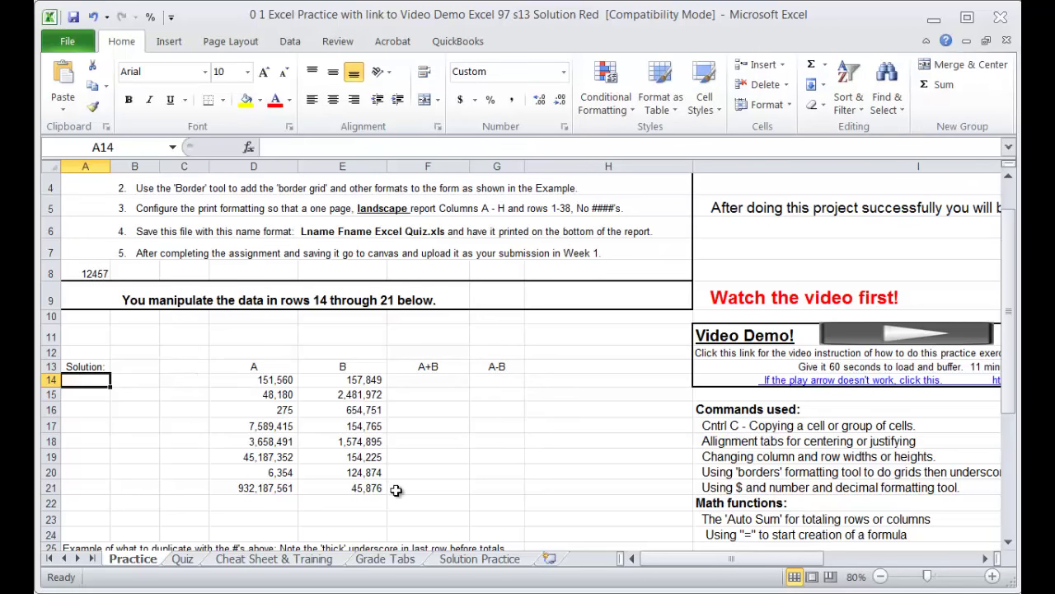
pyautogui.scroll(-3, 399, 487)
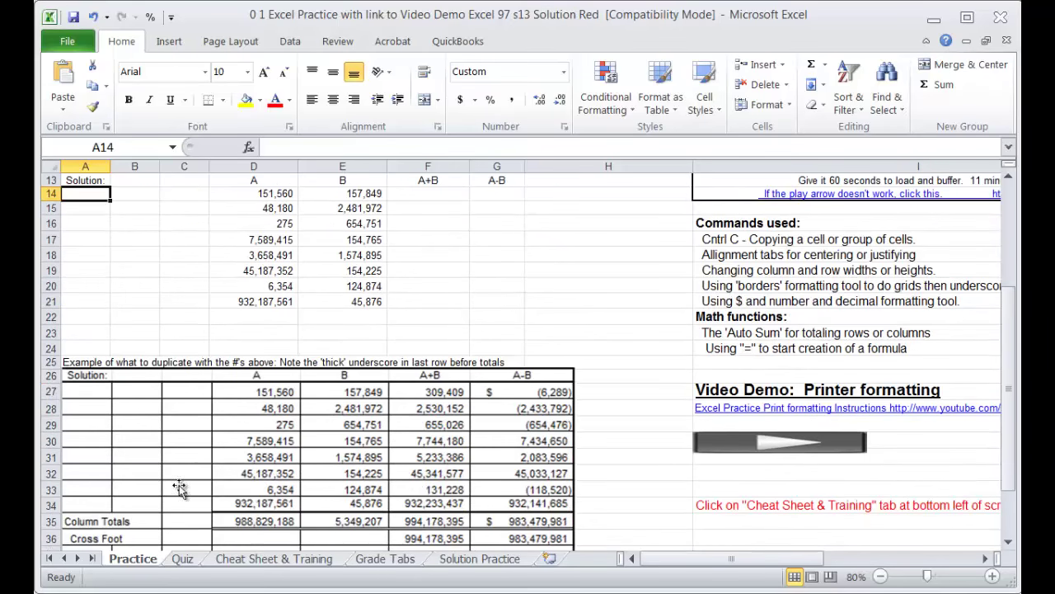
pyautogui.scroll(-1, 355, 458)
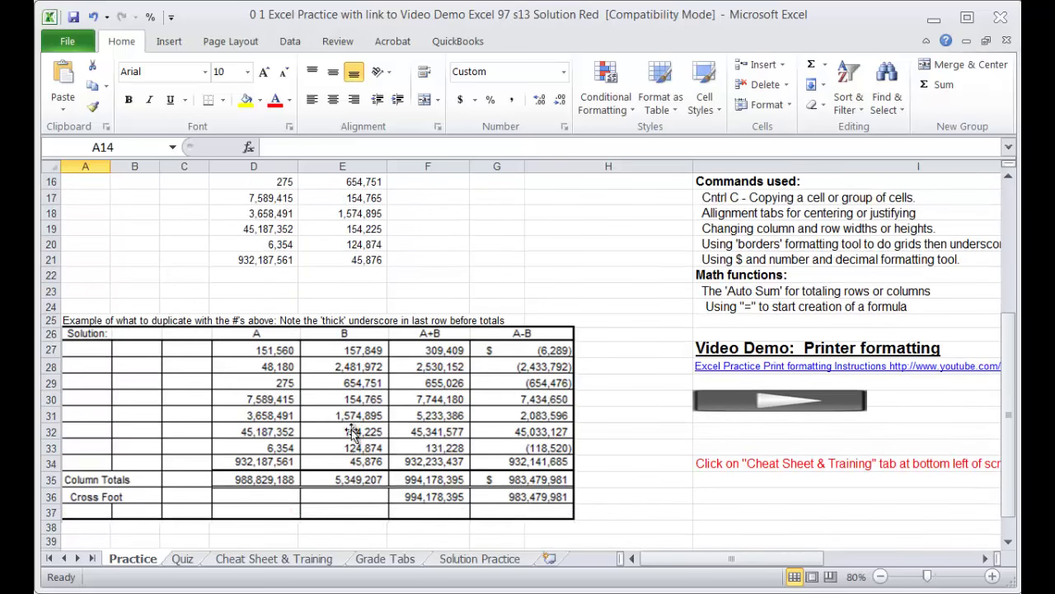
pyautogui.scroll(5, 321, 399)
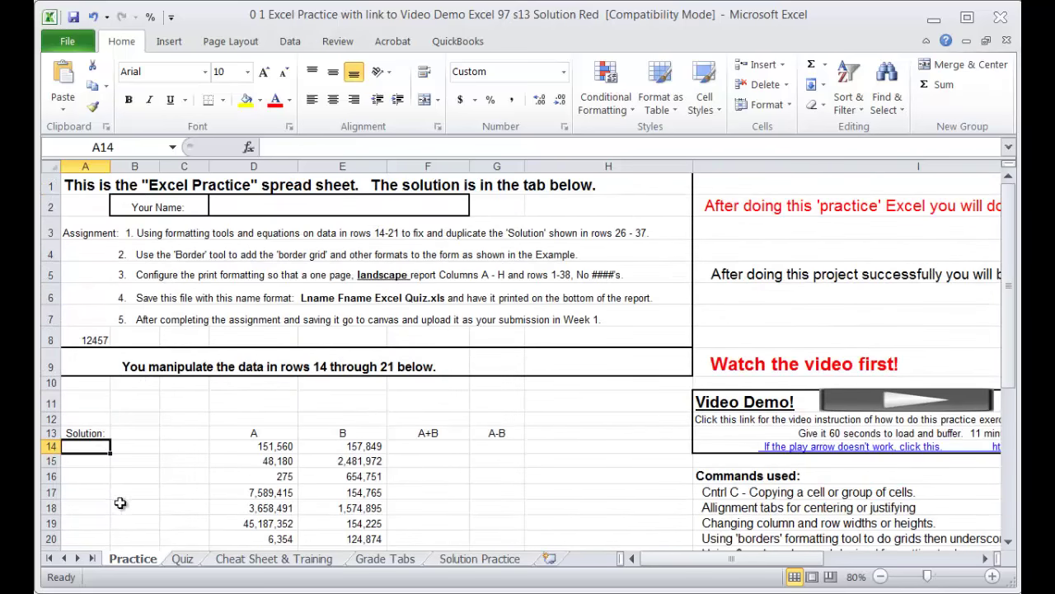
pyautogui.scroll(-2, 121, 503)
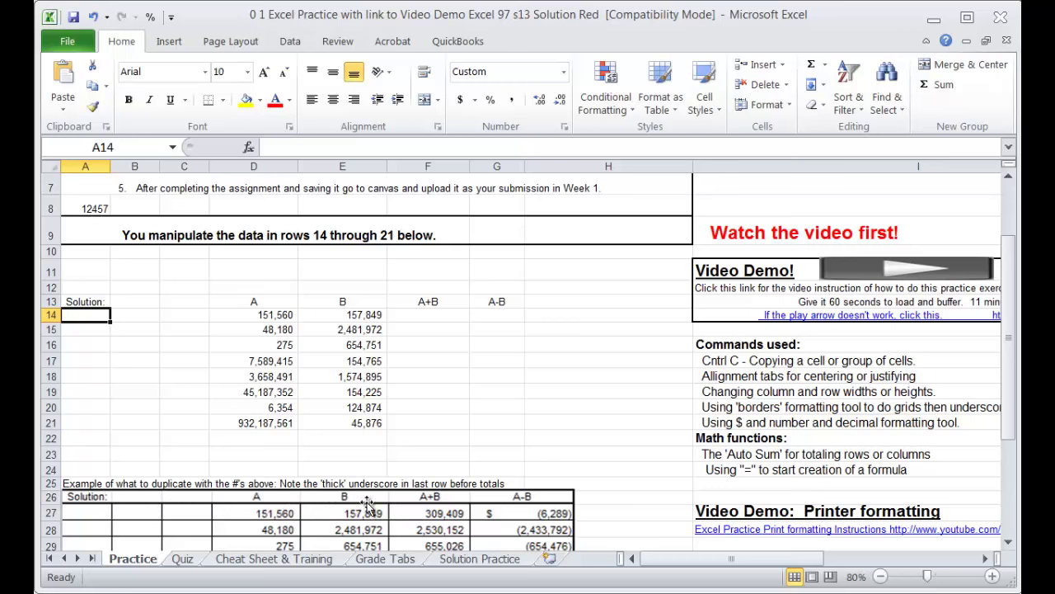
pyautogui.scroll(-2, 219, 512)
pyautogui.scroll(-2, 219, 512)
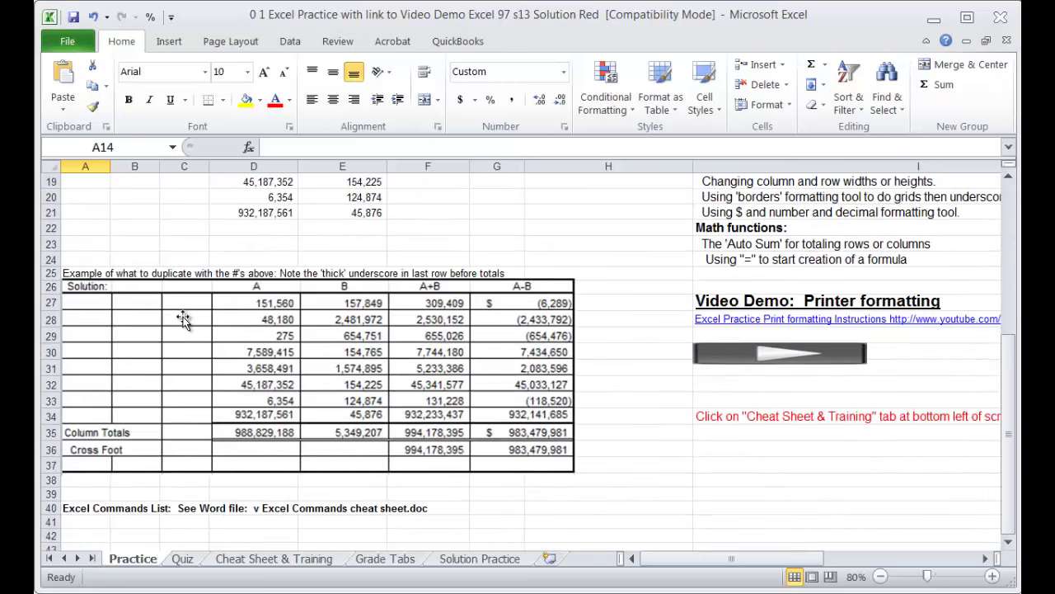
pyautogui.scroll(6, 305, 502)
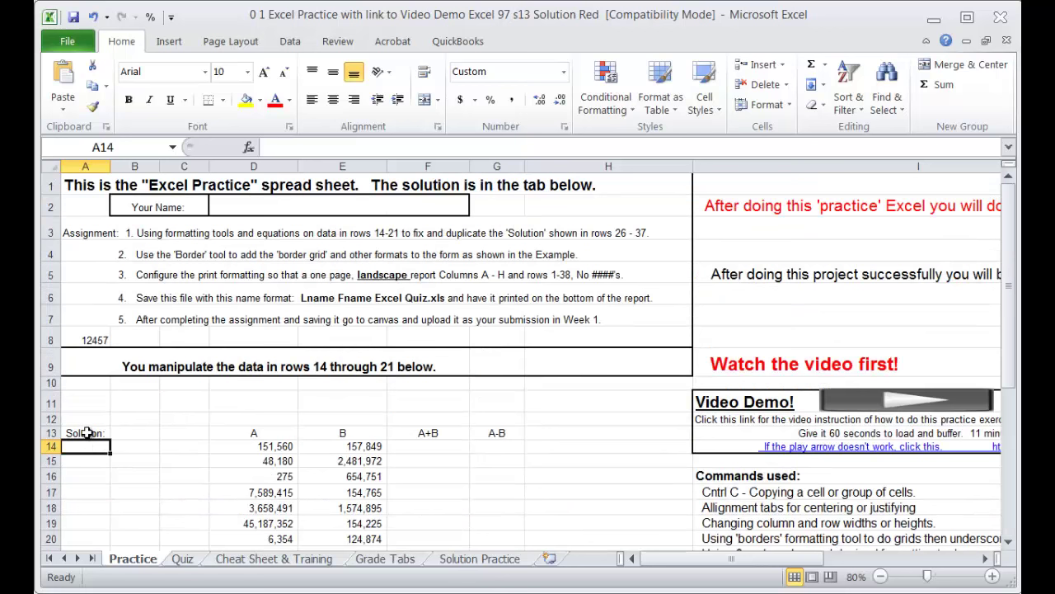
pyautogui.moveTo(89, 445); pyautogui.dragTo(494, 463)
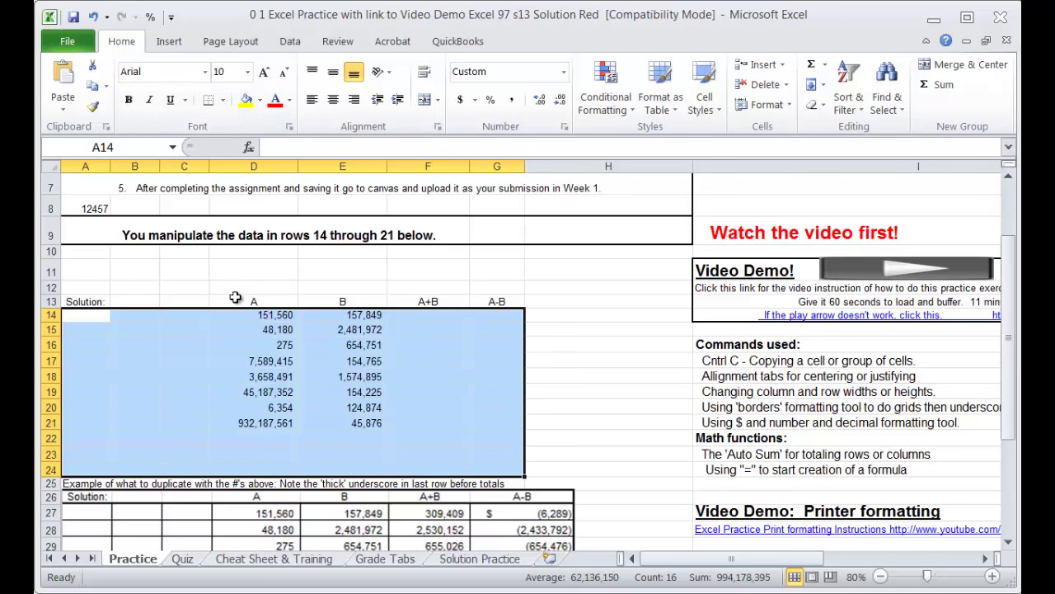
# Step: Apply All Borders to the selected A14:G24 practice block
pyautogui.click(223, 100)
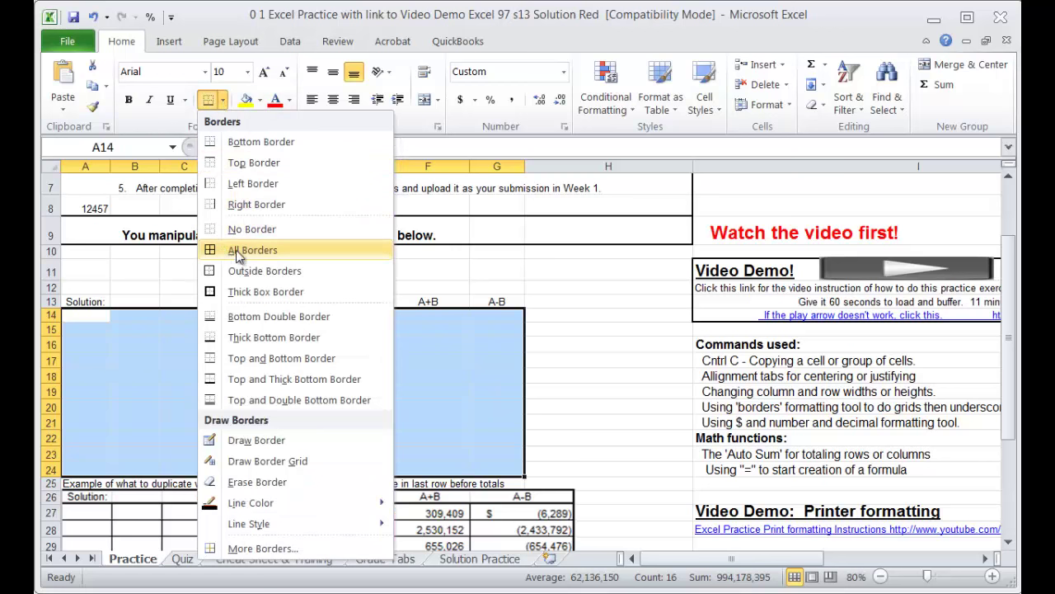
pyautogui.click(211, 255)
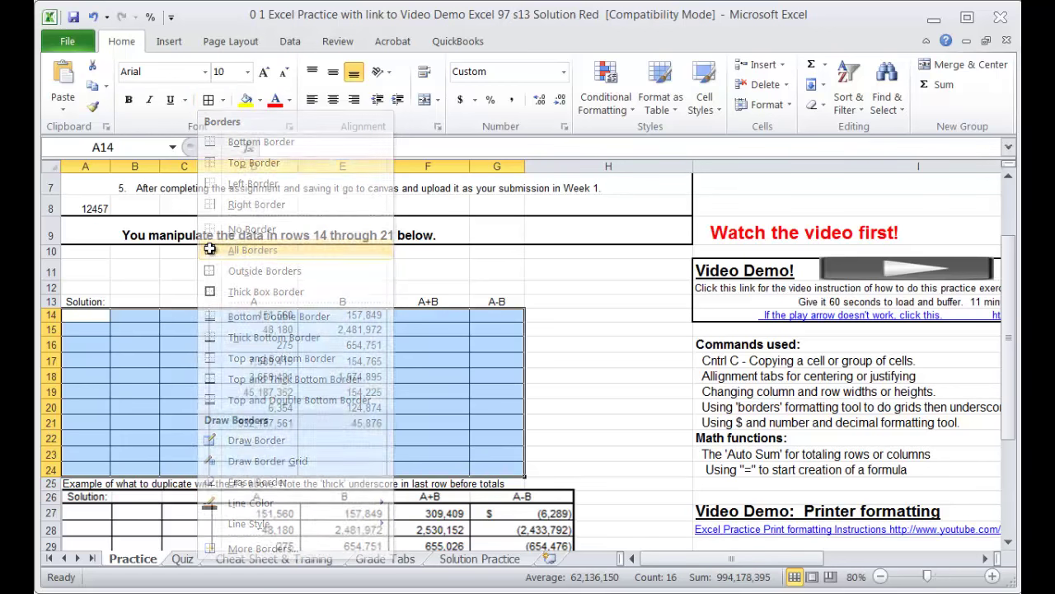
pyautogui.click(473, 376)
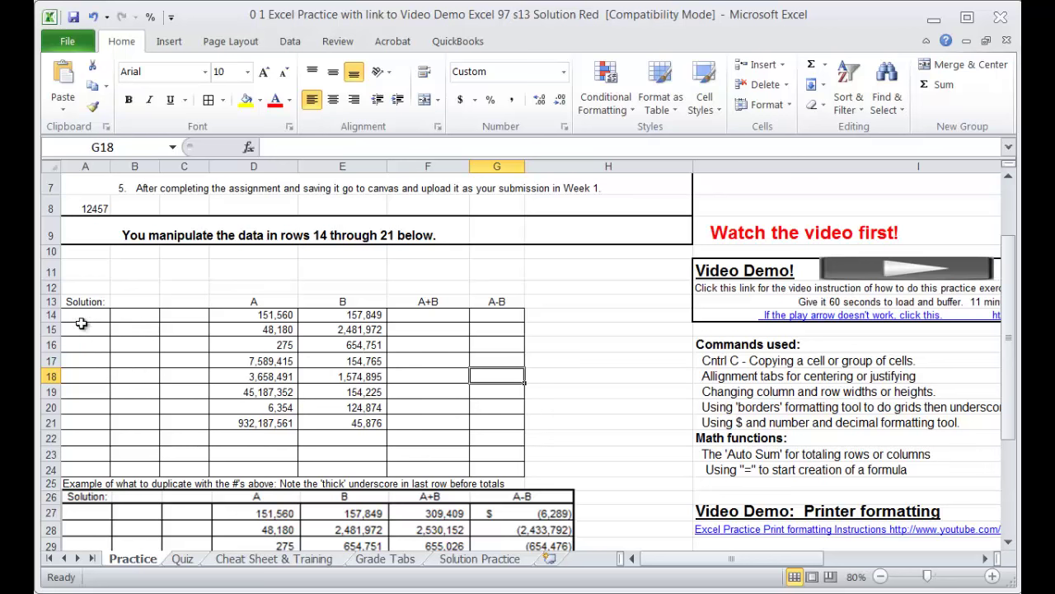
pyautogui.moveTo(428, 422); pyautogui.dragTo(427, 407)
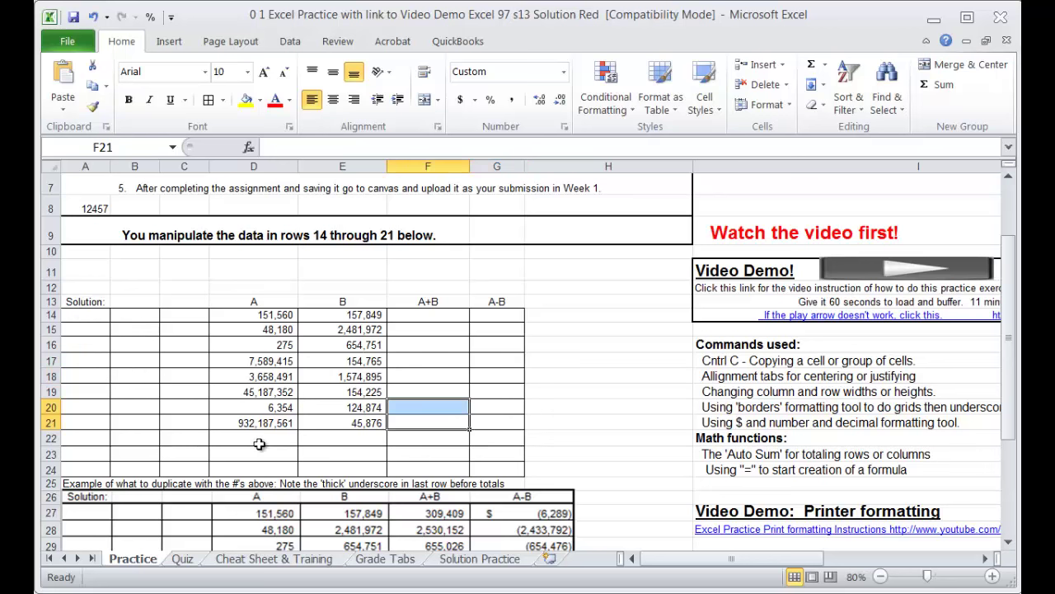
pyautogui.scroll(-2, 355, 498)
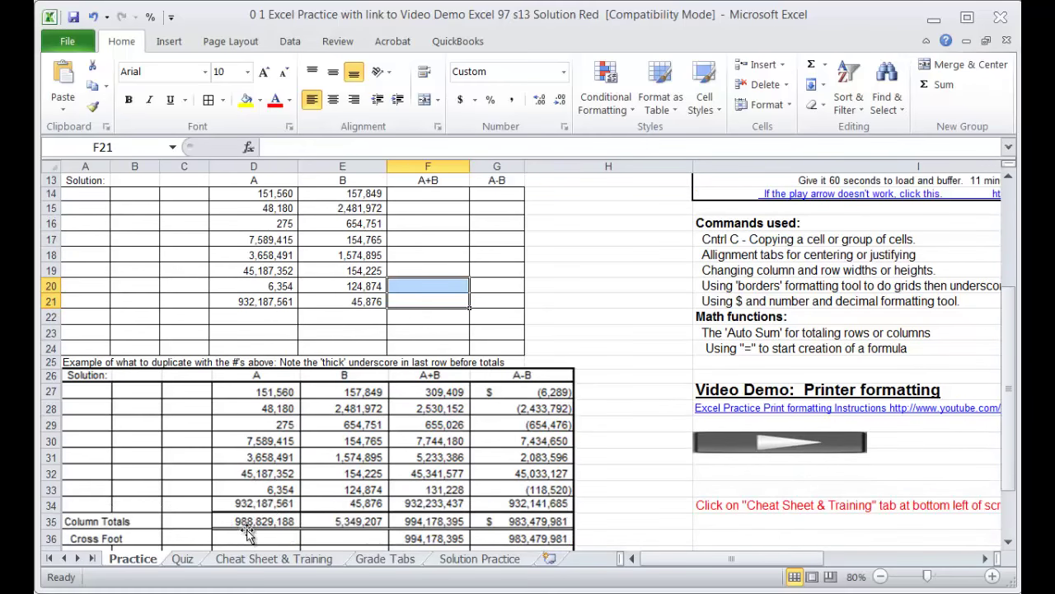
pyautogui.scroll(4, 276, 509)
pyautogui.scroll(-1, 255, 502)
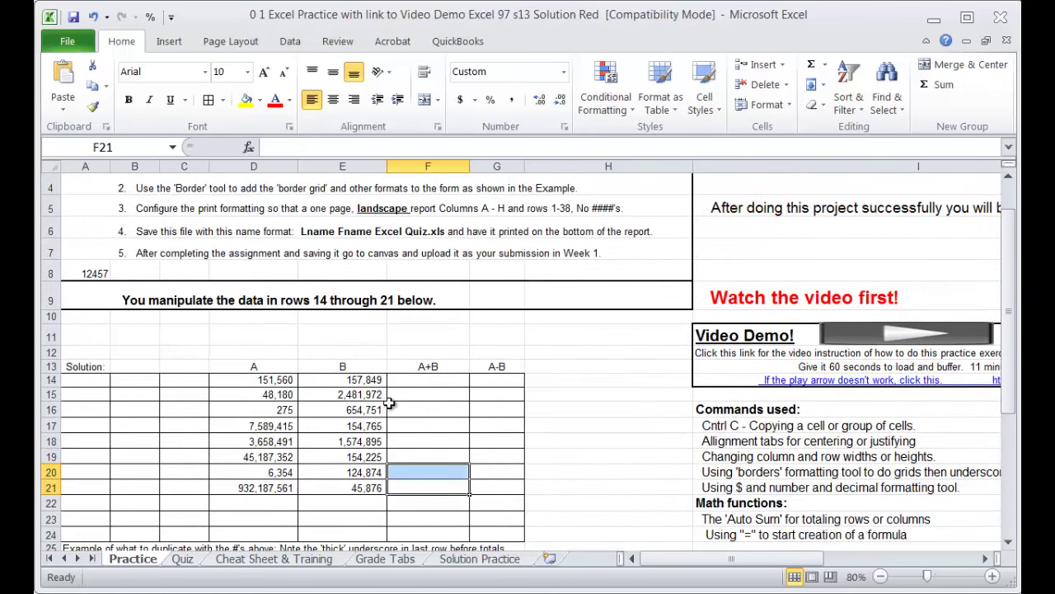
pyautogui.click(254, 502)
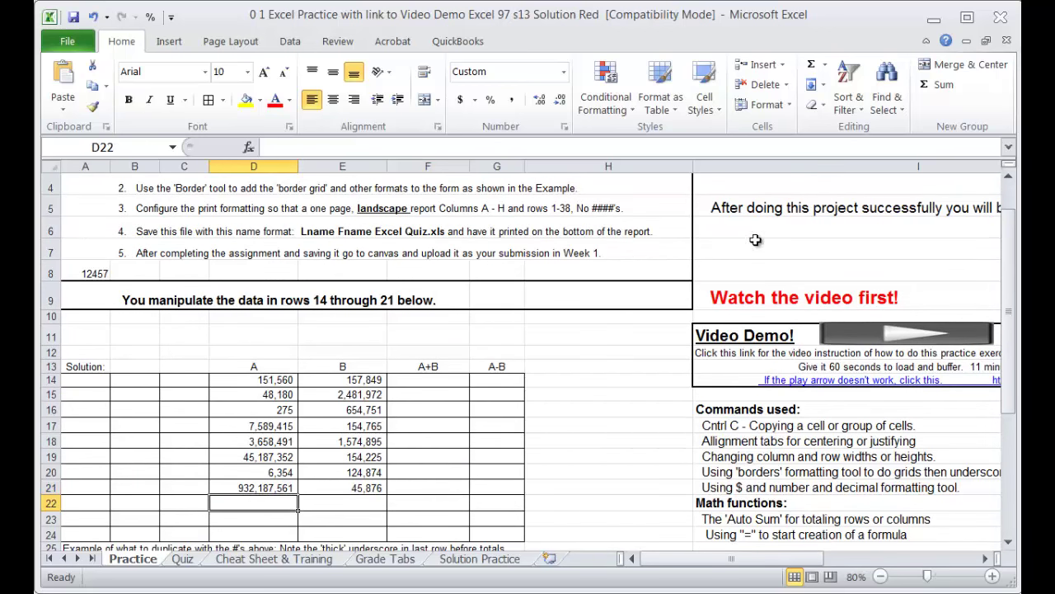
# Step: AutoSum column A into D22 as =SUM(D14:D21), showing 988,829,188, and check its range
pyautogui.click(813, 66)
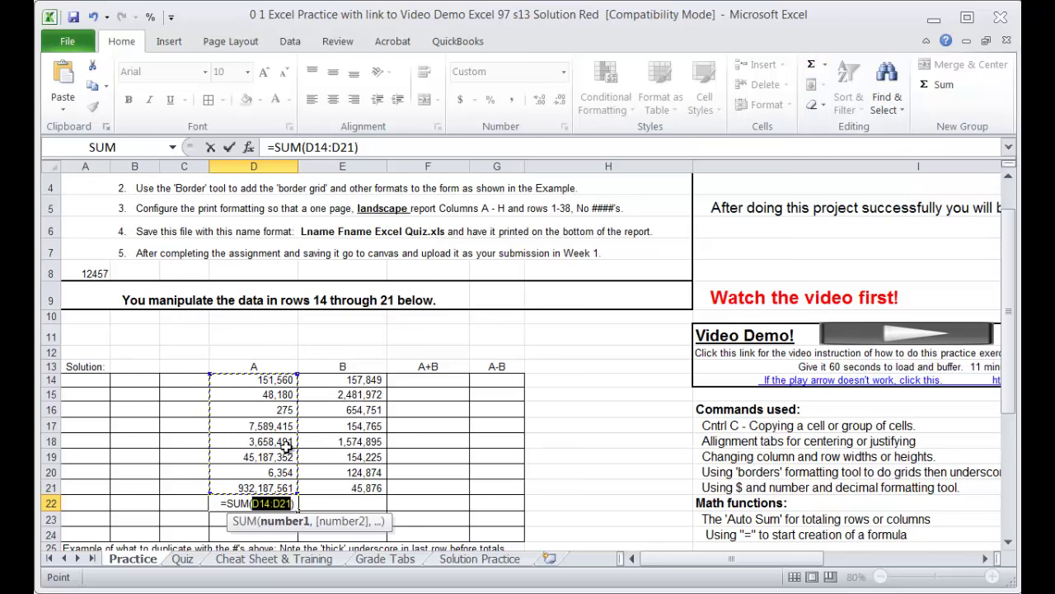
pyautogui.press('Return')
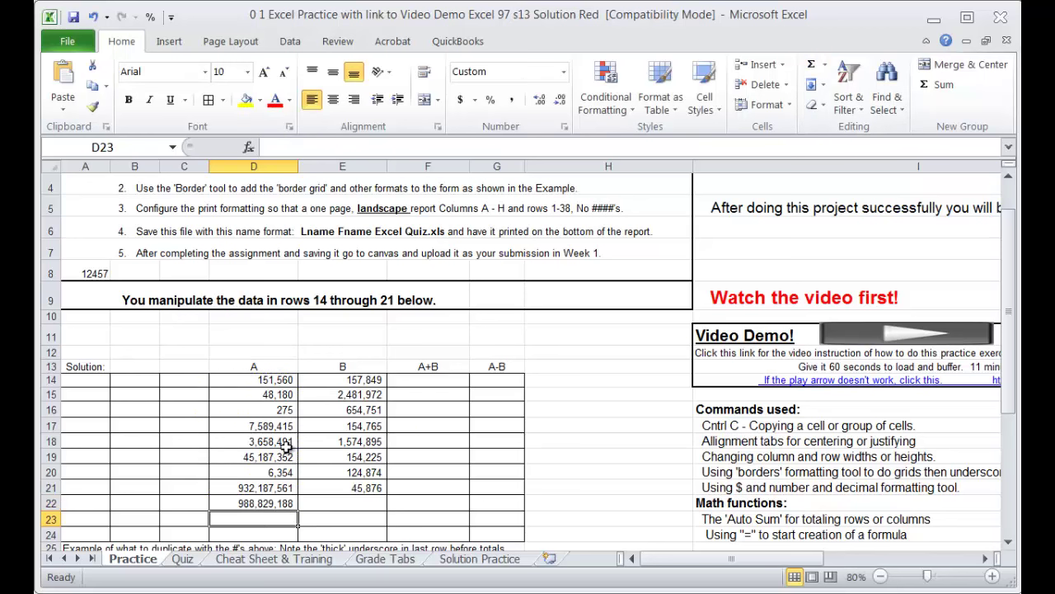
pyautogui.scroll(-1, 325, 499)
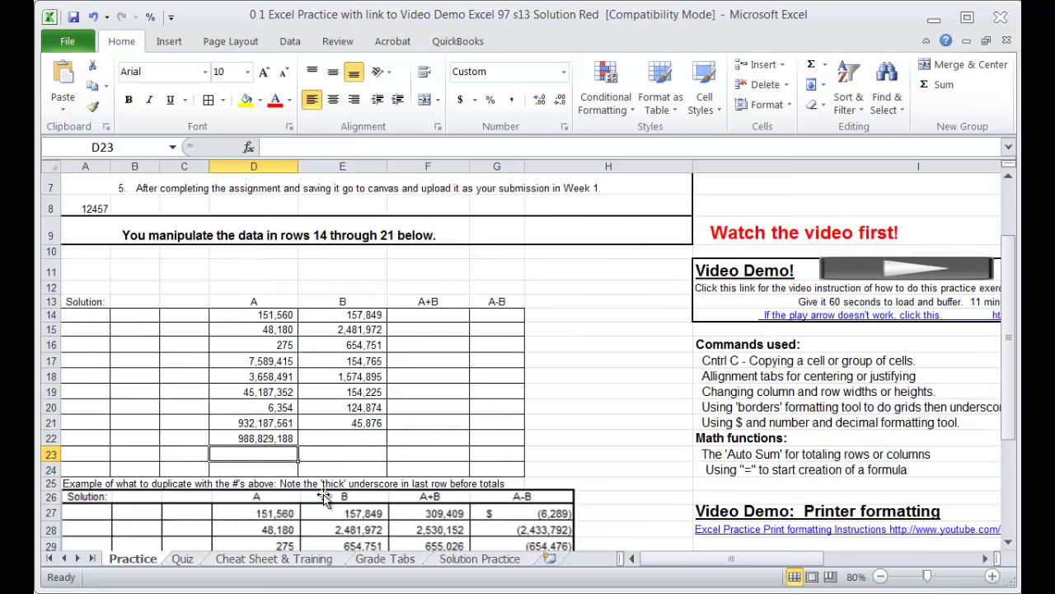
pyautogui.click(256, 439)
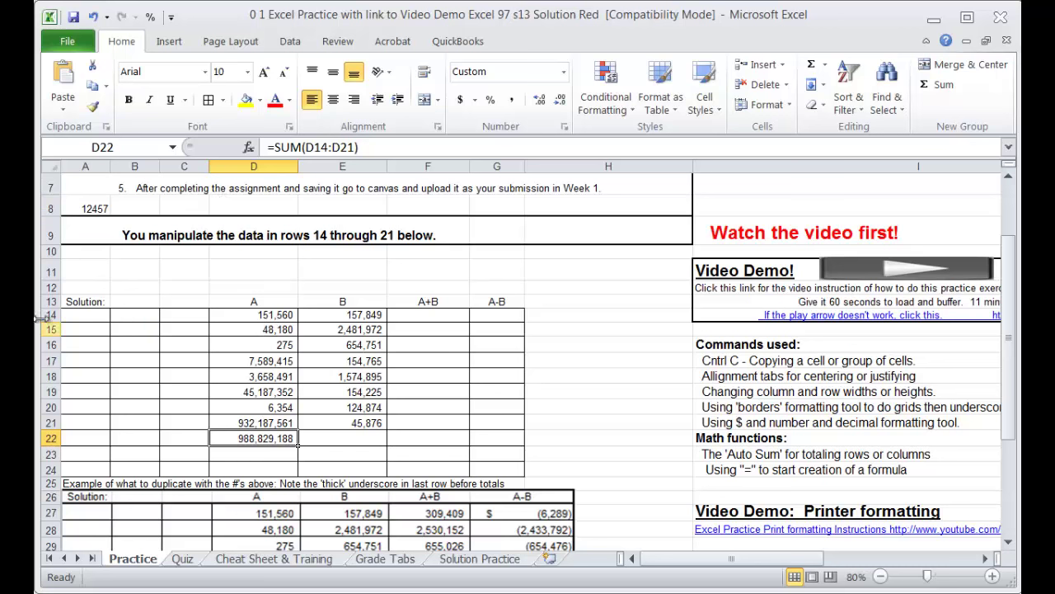
pyautogui.click(258, 315)
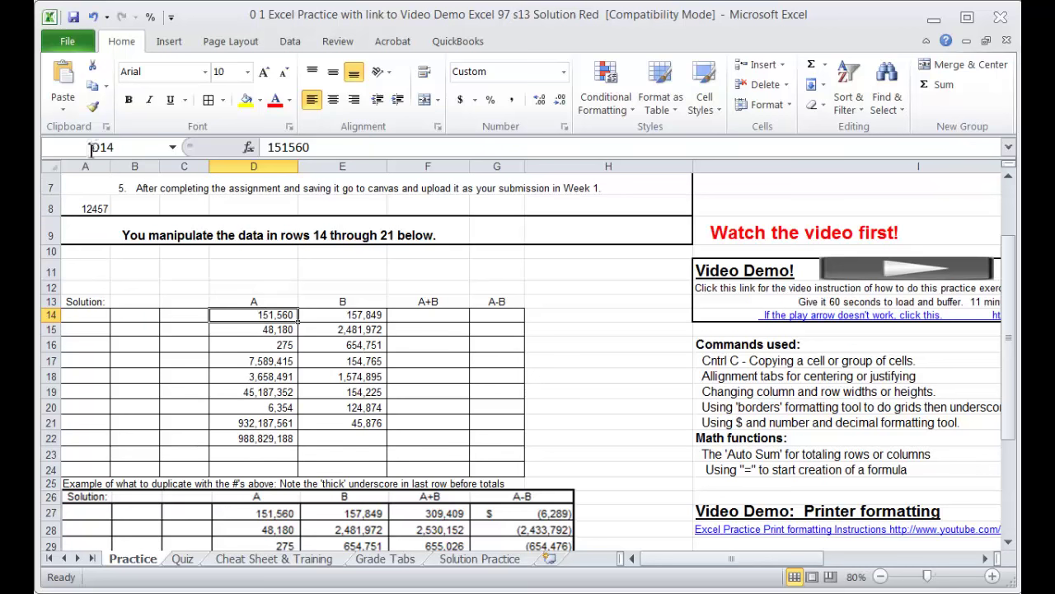
pyautogui.click(293, 423)
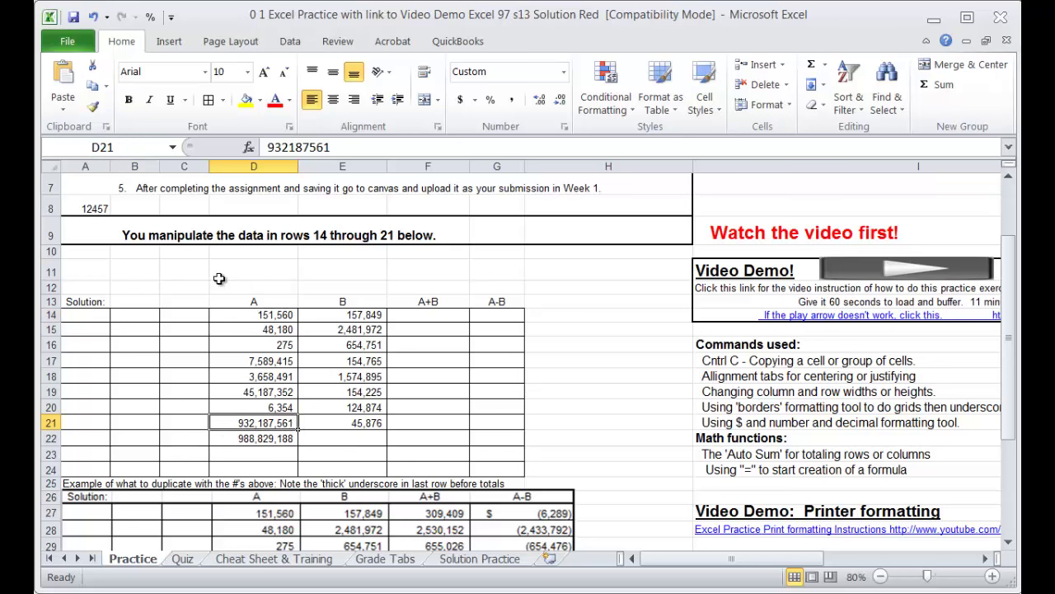
pyautogui.click(274, 441)
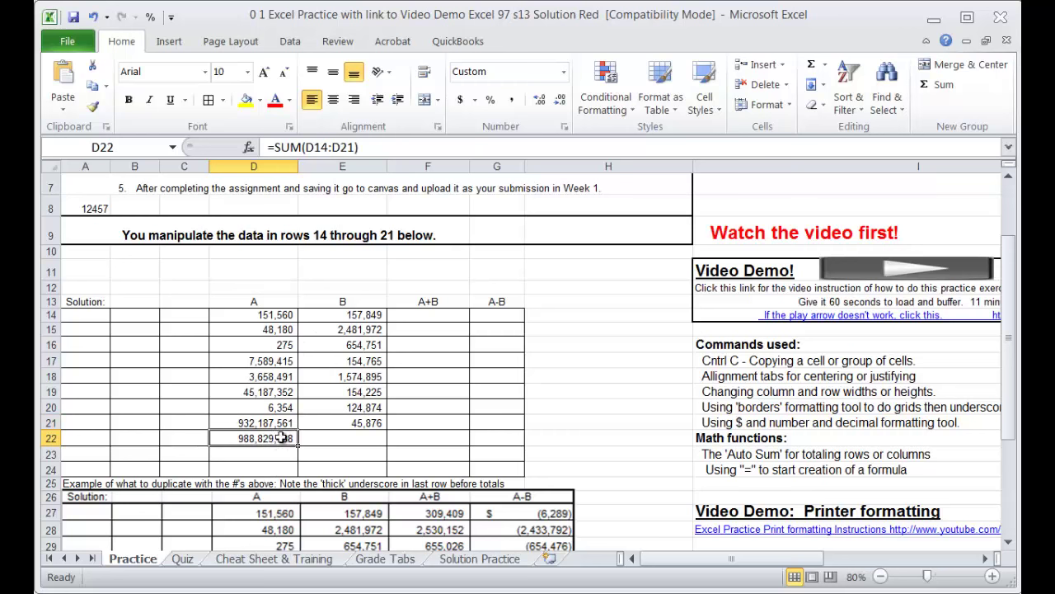
pyautogui.scroll(-2, 281, 438)
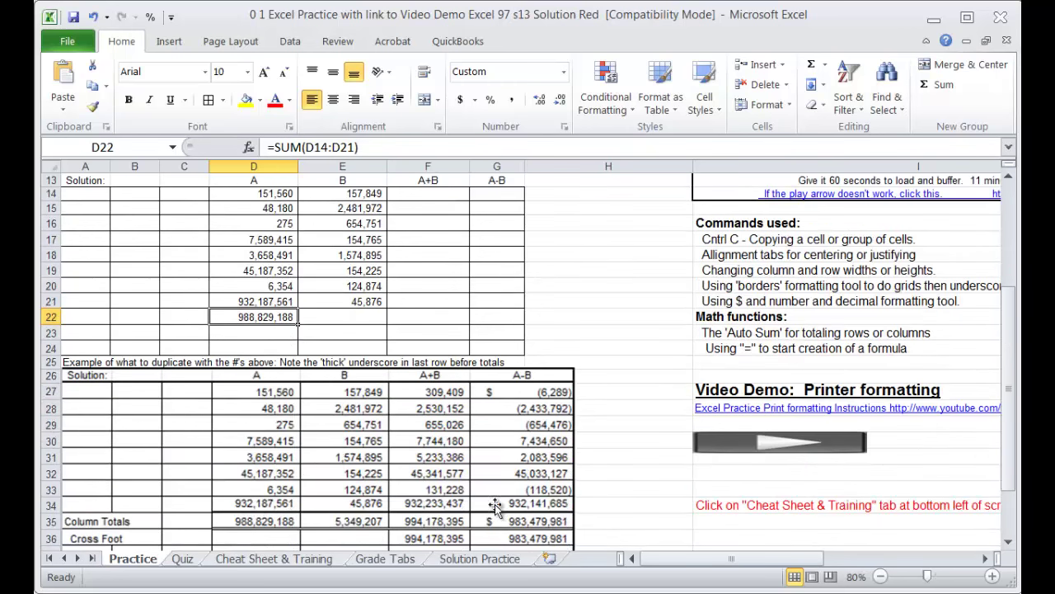
# Step: Put a thick bottom border under D21:G21
pyautogui.moveTo(246, 301); pyautogui.dragTo(519, 305)
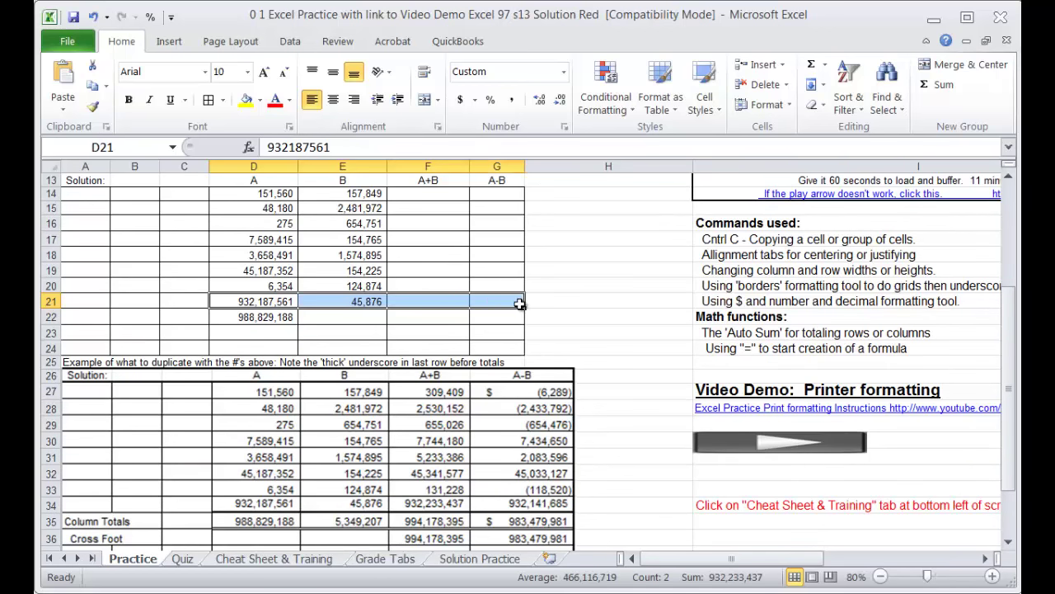
pyautogui.click(223, 99)
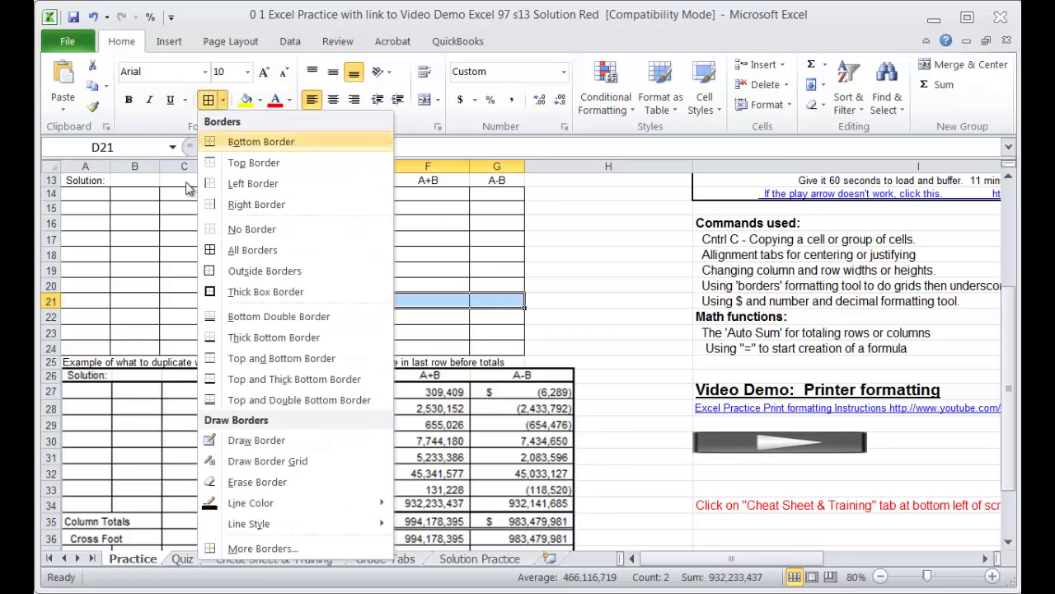
pyautogui.click(212, 341)
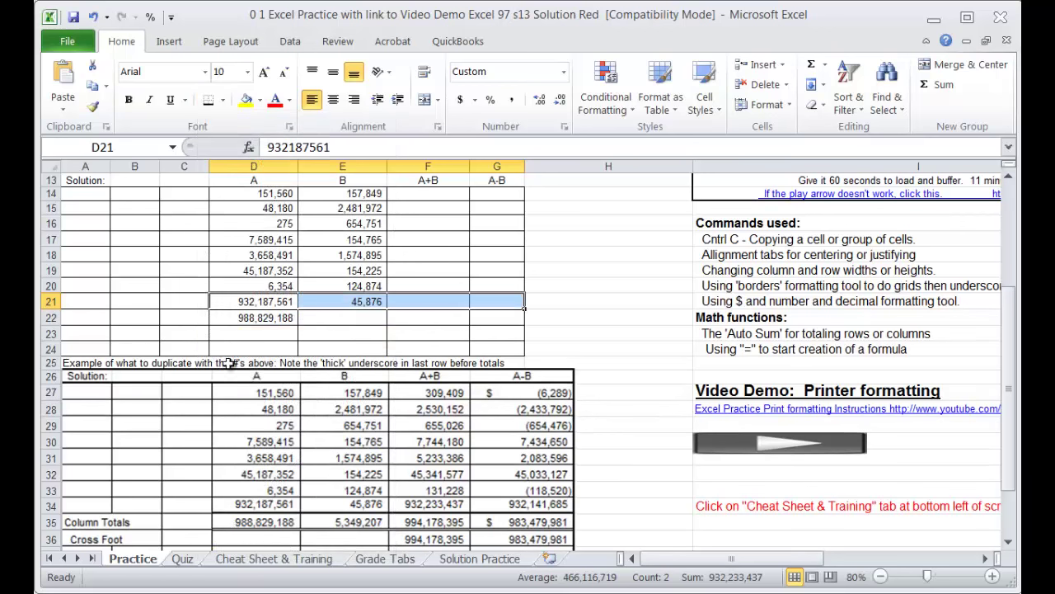
pyautogui.click(661, 336)
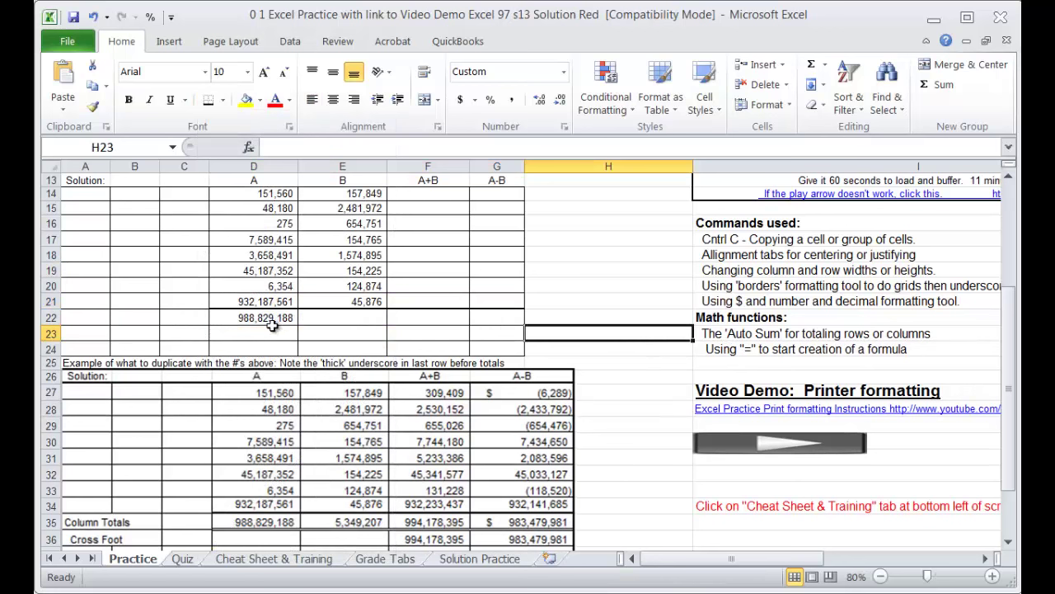
pyautogui.click(249, 317)
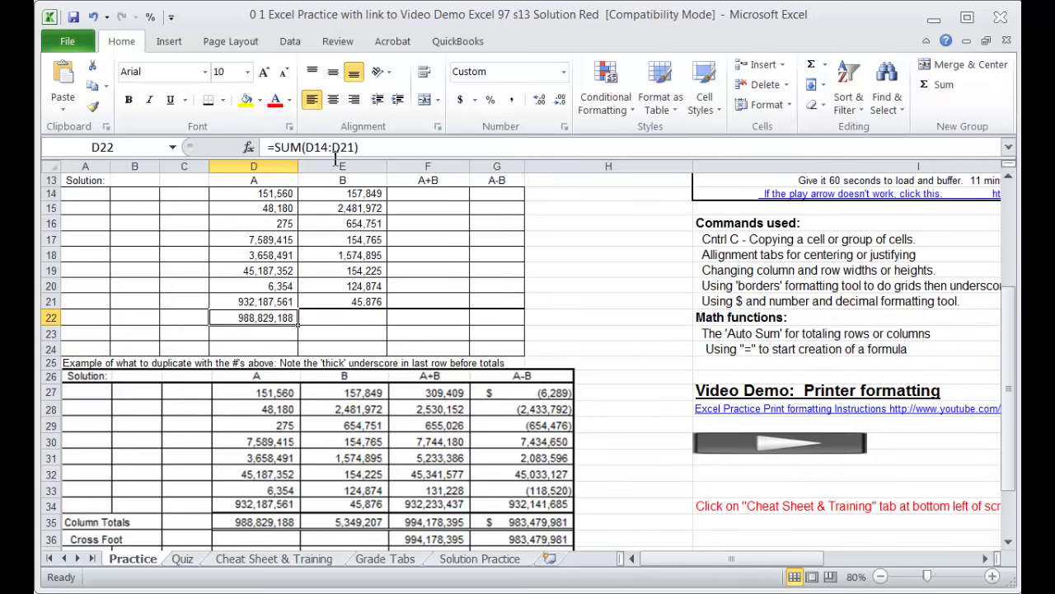
# Step: Copy the D22 SUM formula and paste it into E22:G22
pyautogui.click(343, 316)
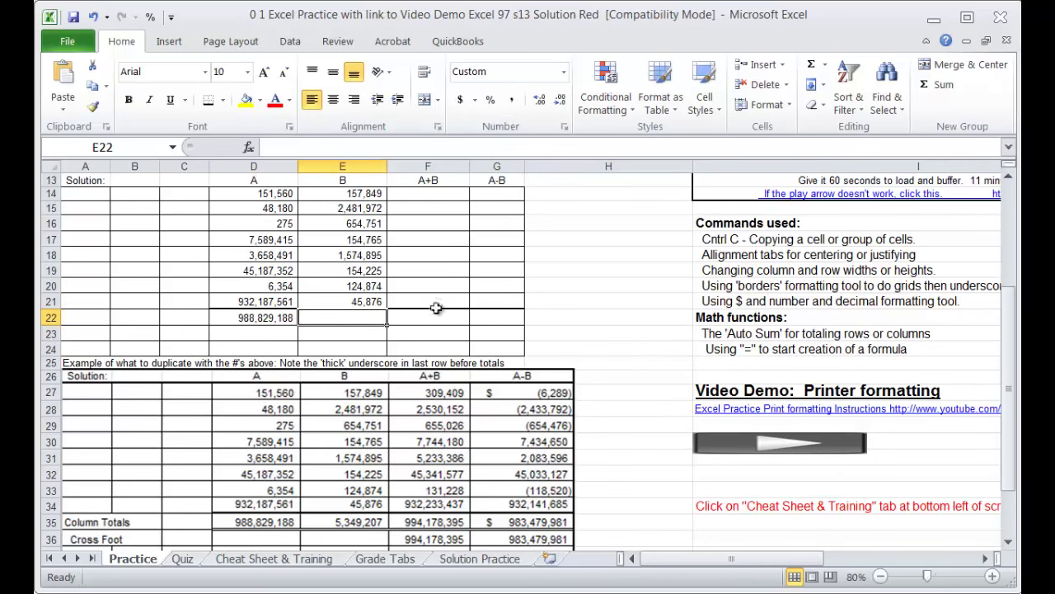
pyautogui.click(423, 318)
pyautogui.click(486, 315)
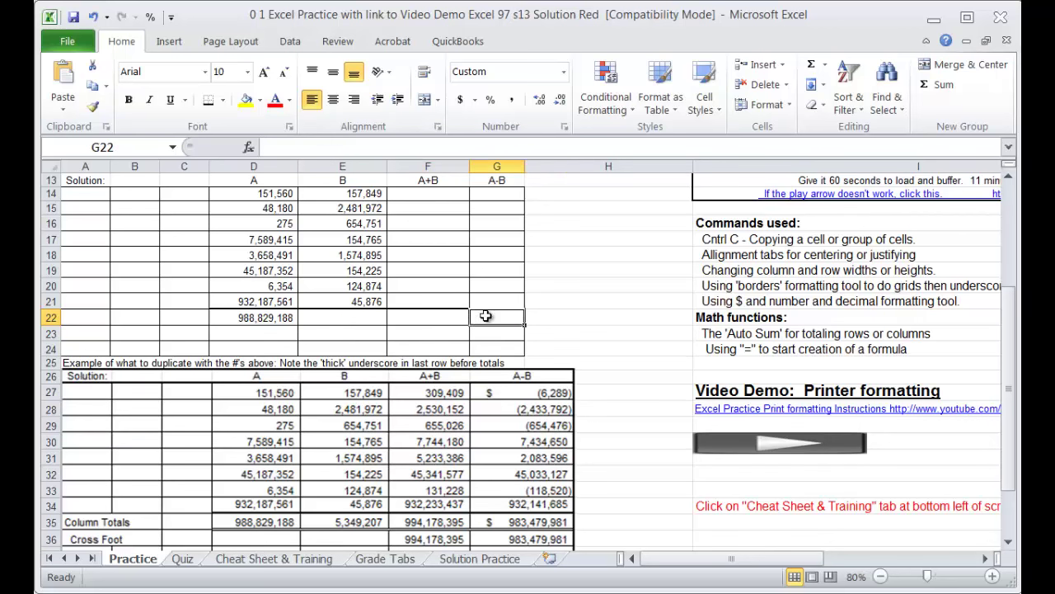
pyautogui.click(316, 317)
pyautogui.click(274, 317)
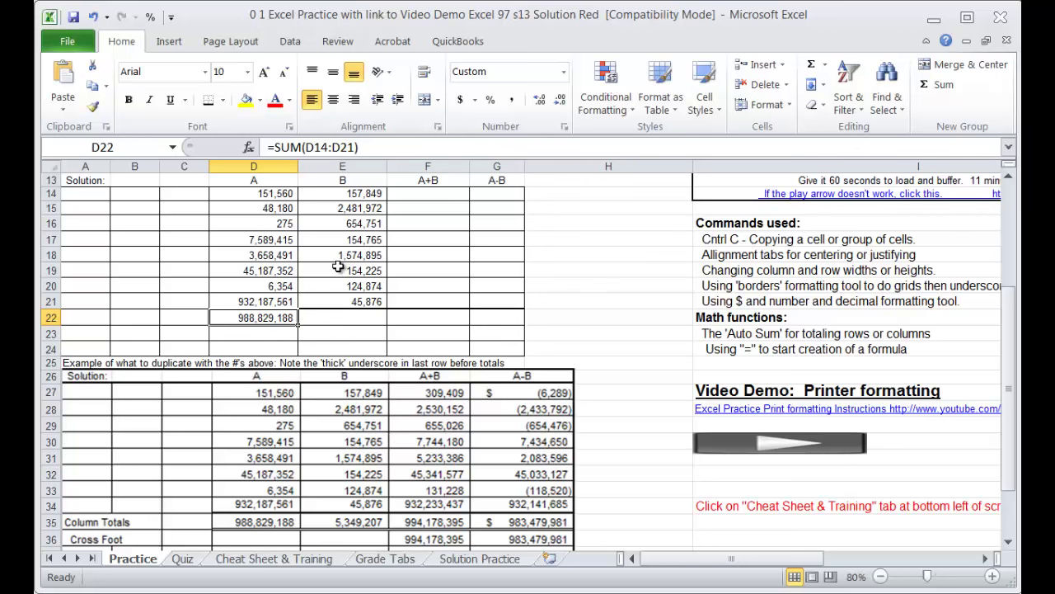
pyautogui.hotkey('ctrl', 'c')
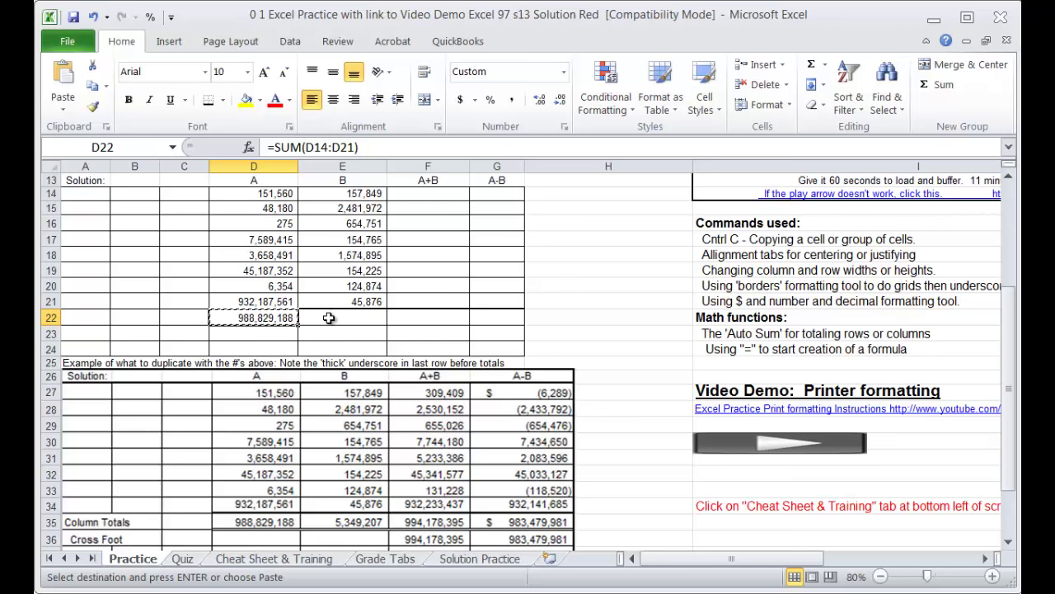
pyautogui.click(329, 317)
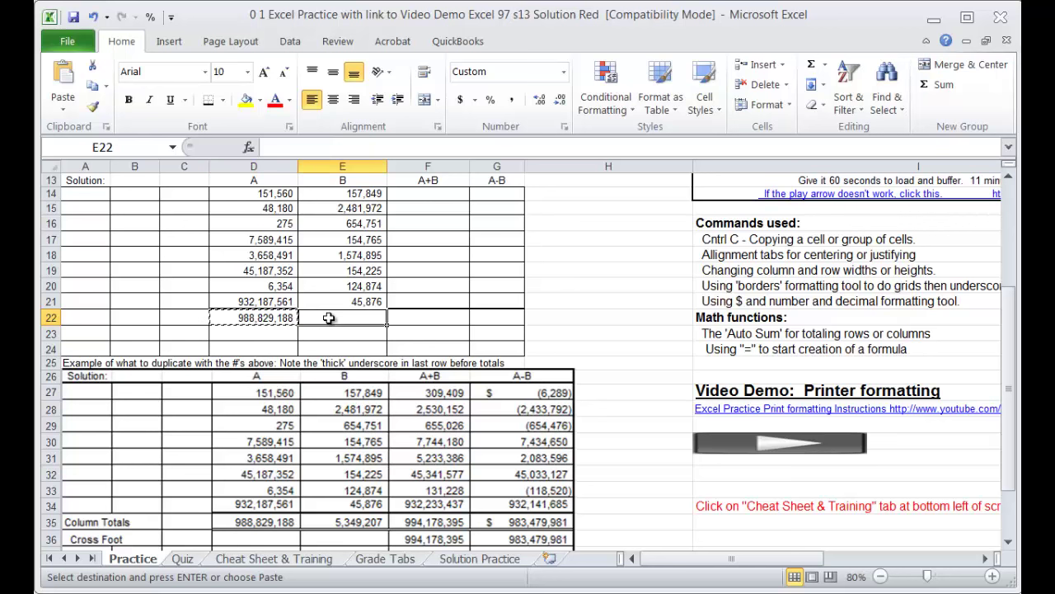
pyautogui.moveTo(328, 317); pyautogui.dragTo(486, 323)
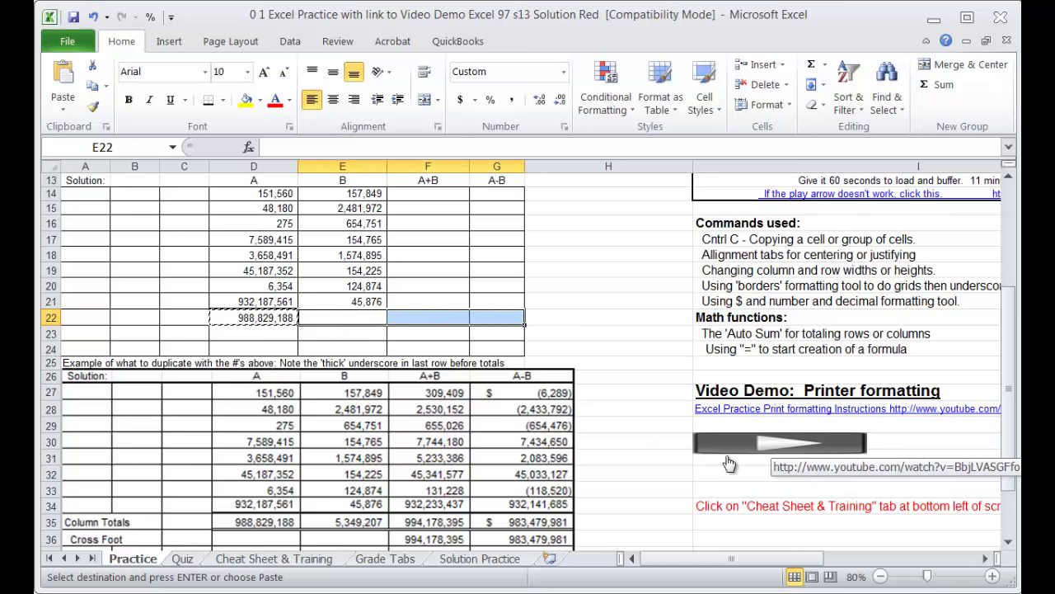
pyautogui.press('Return')
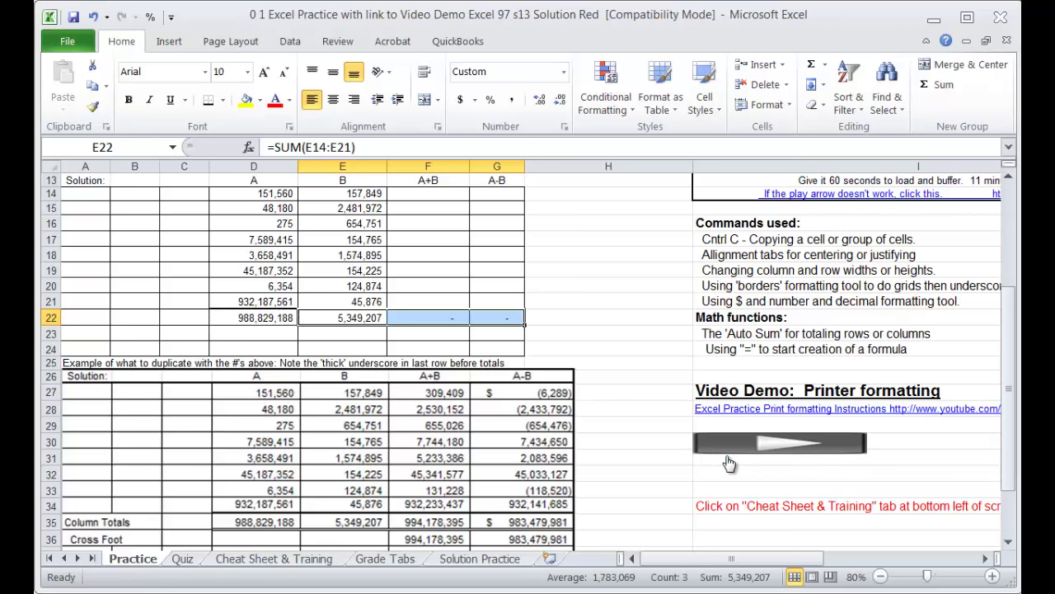
# Step: Check the SUM formulas in D22 through G22, with E22 showing 5,349,207
pyautogui.click(264, 317)
pyautogui.click(337, 317)
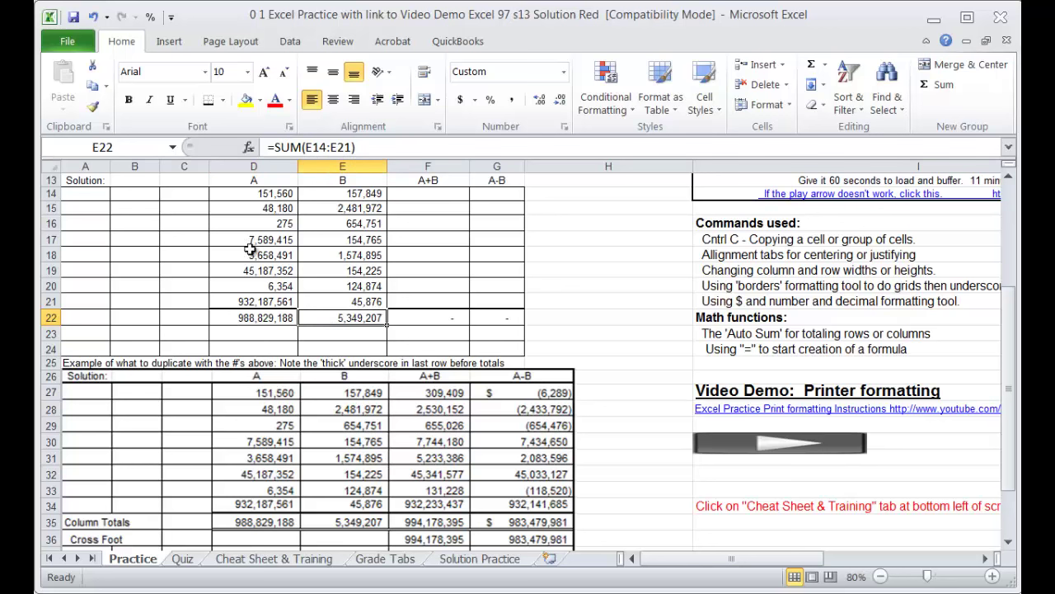
pyautogui.click(277, 320)
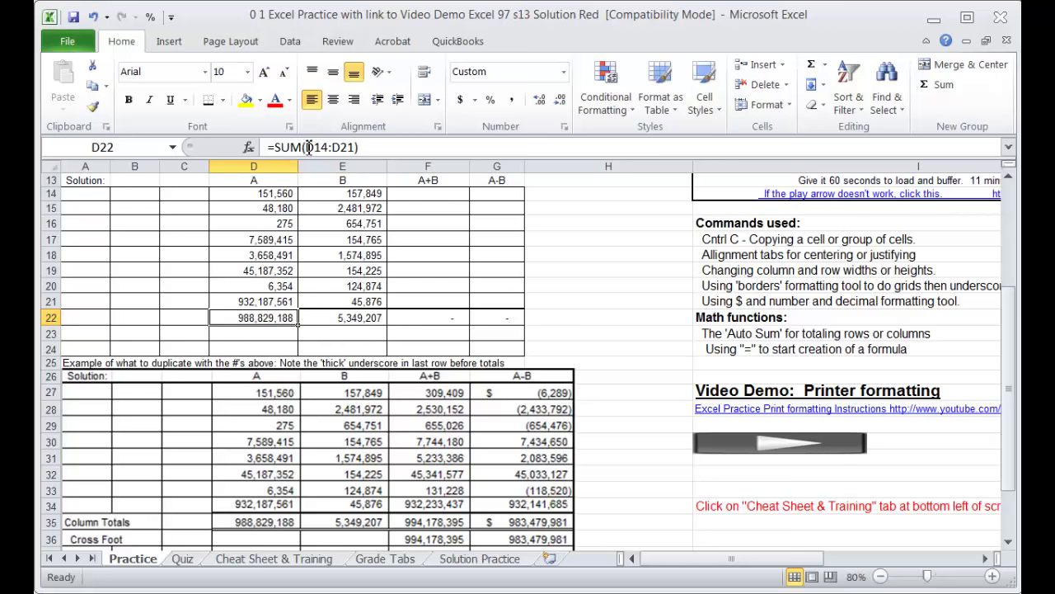
pyautogui.click(328, 314)
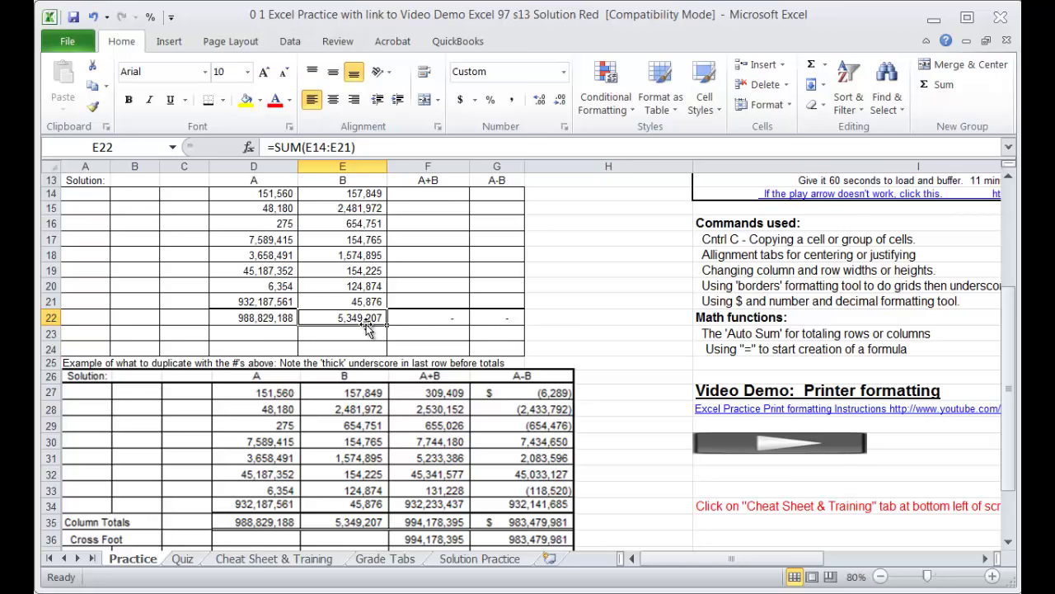
pyautogui.click(432, 316)
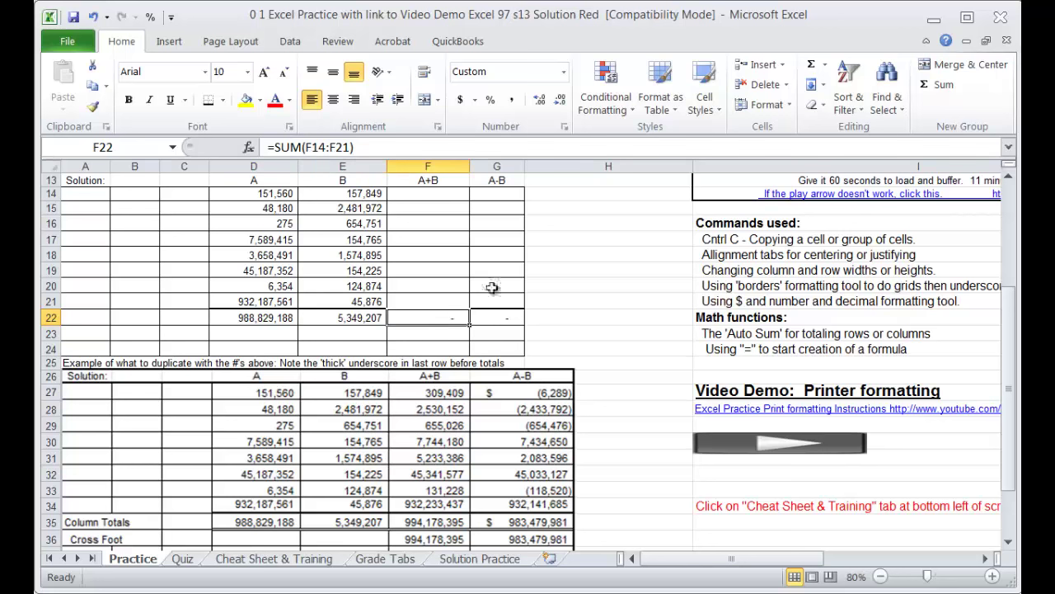
pyautogui.click(501, 316)
pyautogui.press('Return')
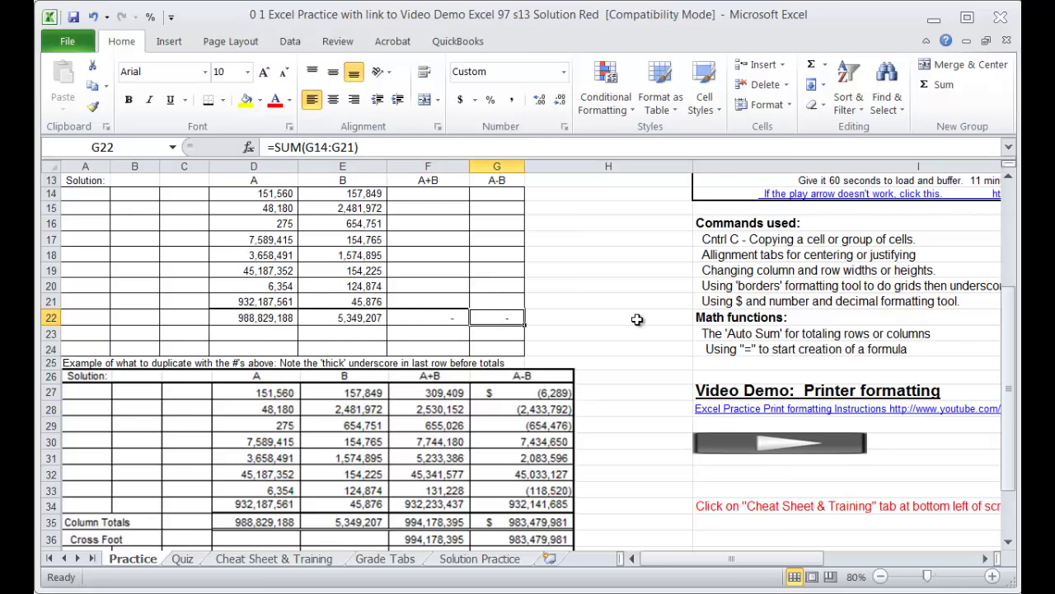
pyautogui.click(632, 316)
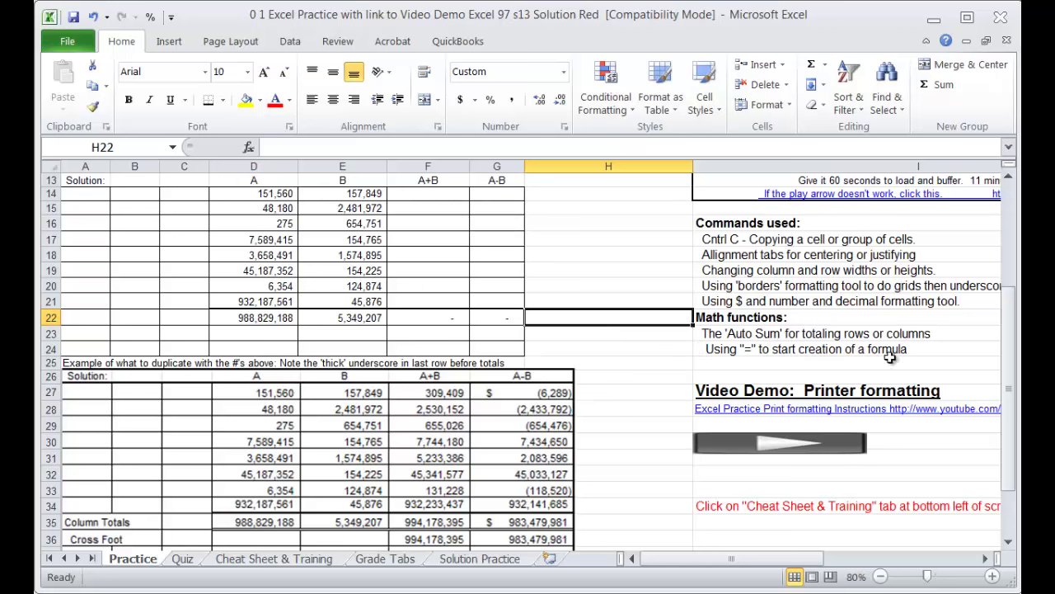
pyautogui.click(598, 334)
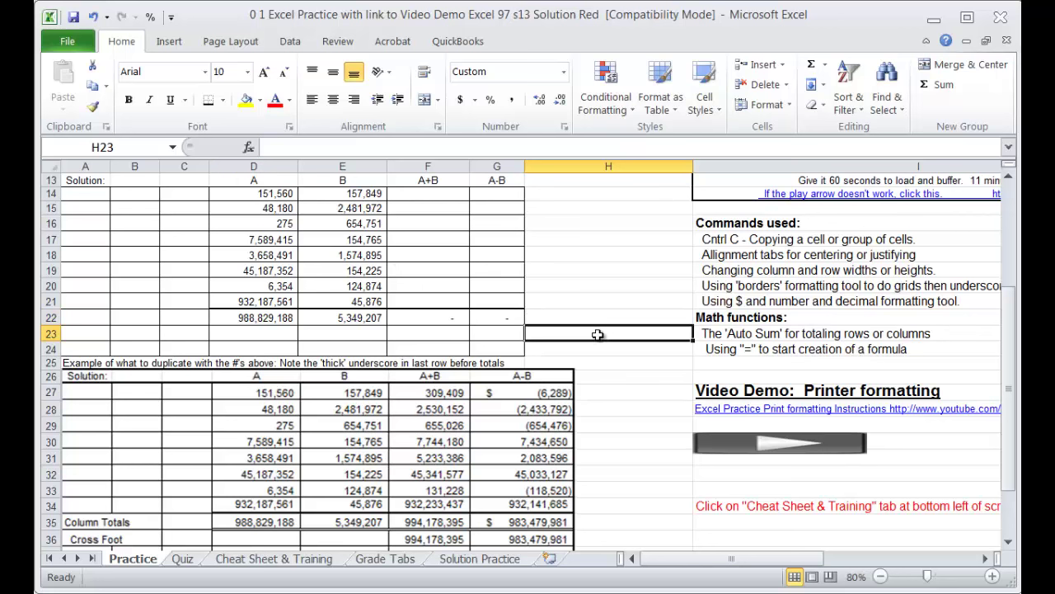
pyautogui.click(812, 66)
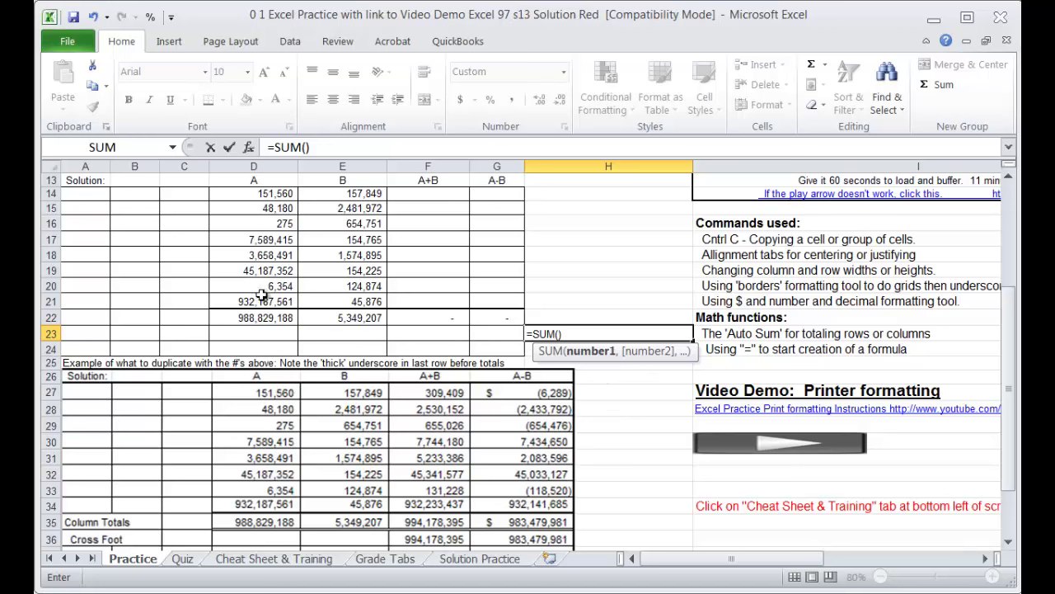
pyautogui.moveTo(263, 296); pyautogui.dragTo(275, 194)
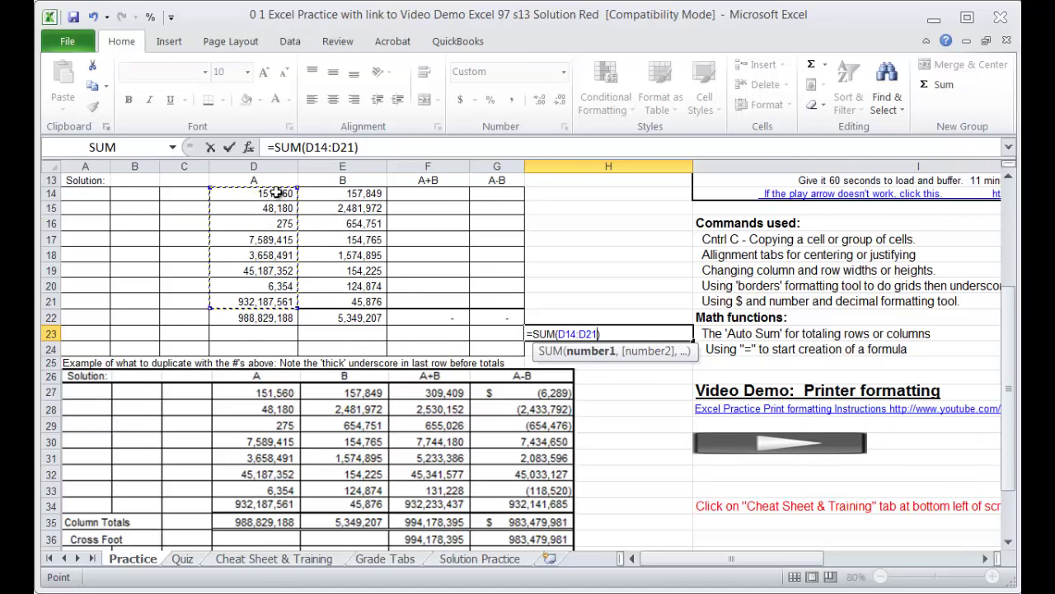
pyautogui.press('Return')
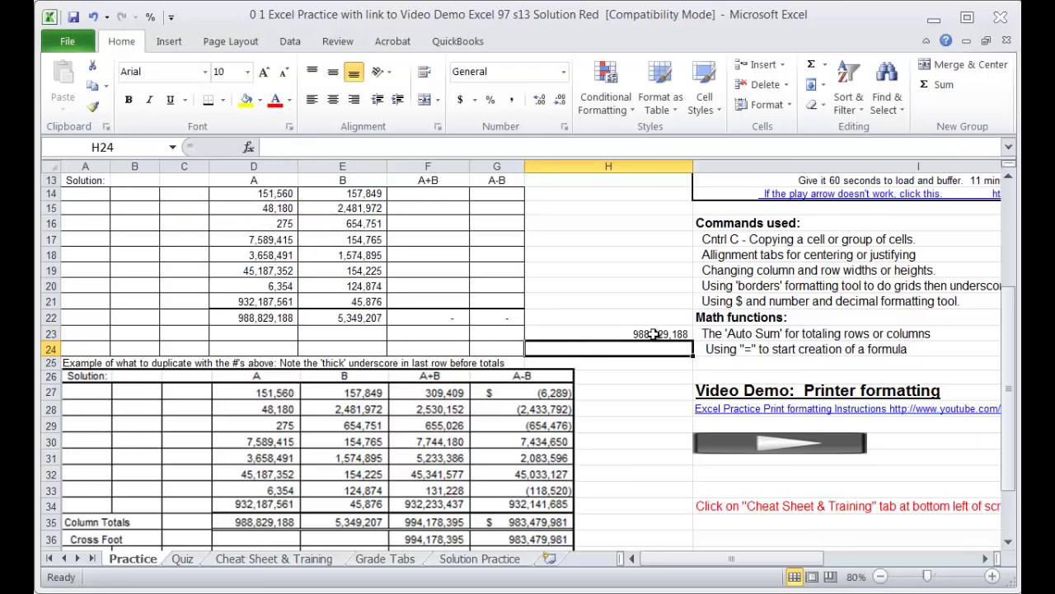
pyautogui.click(655, 333)
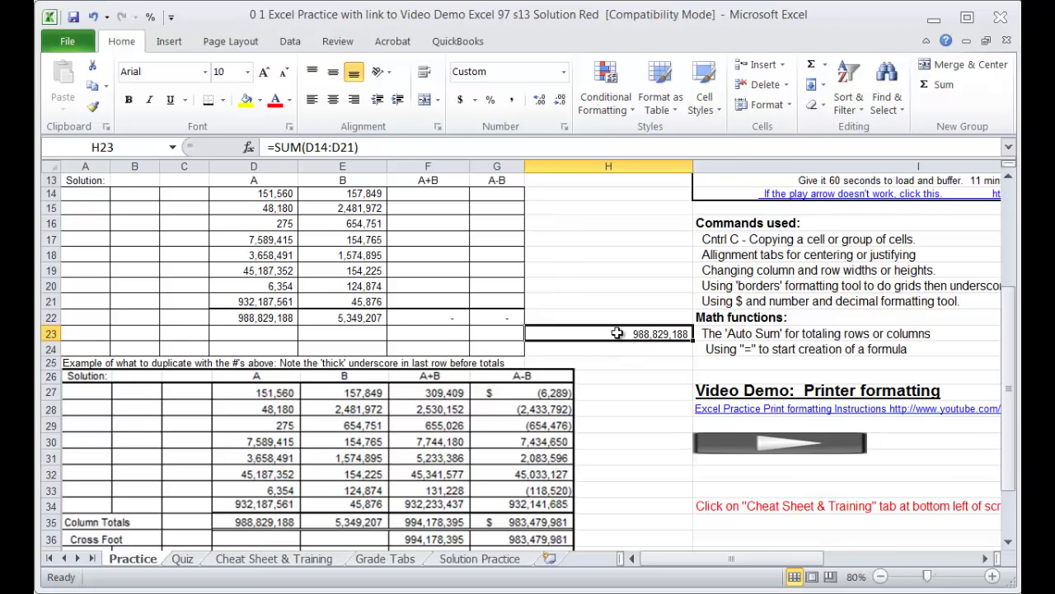
pyautogui.press('Delete')
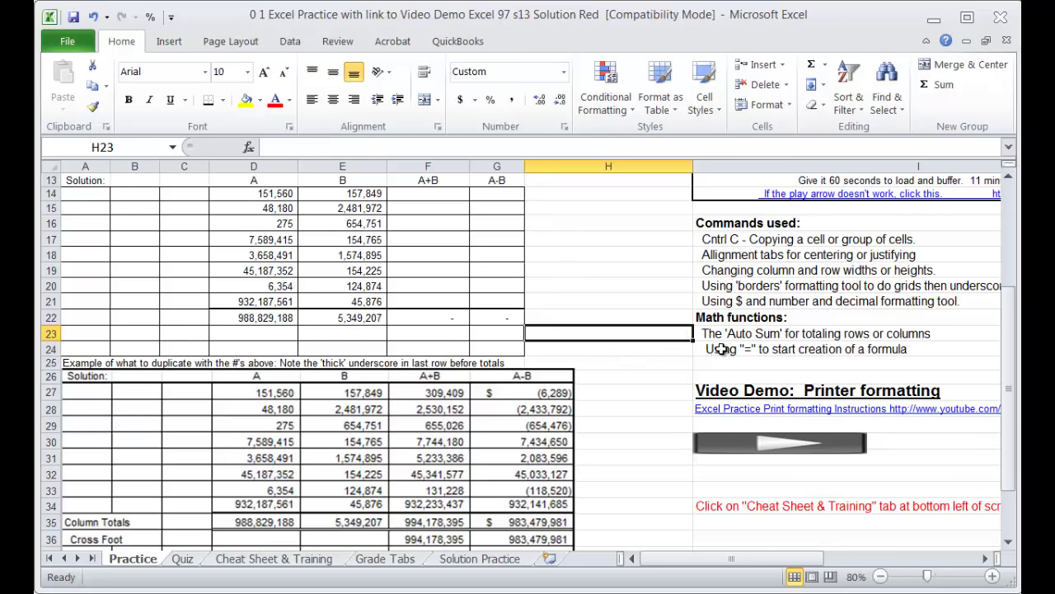
pyautogui.click(714, 350)
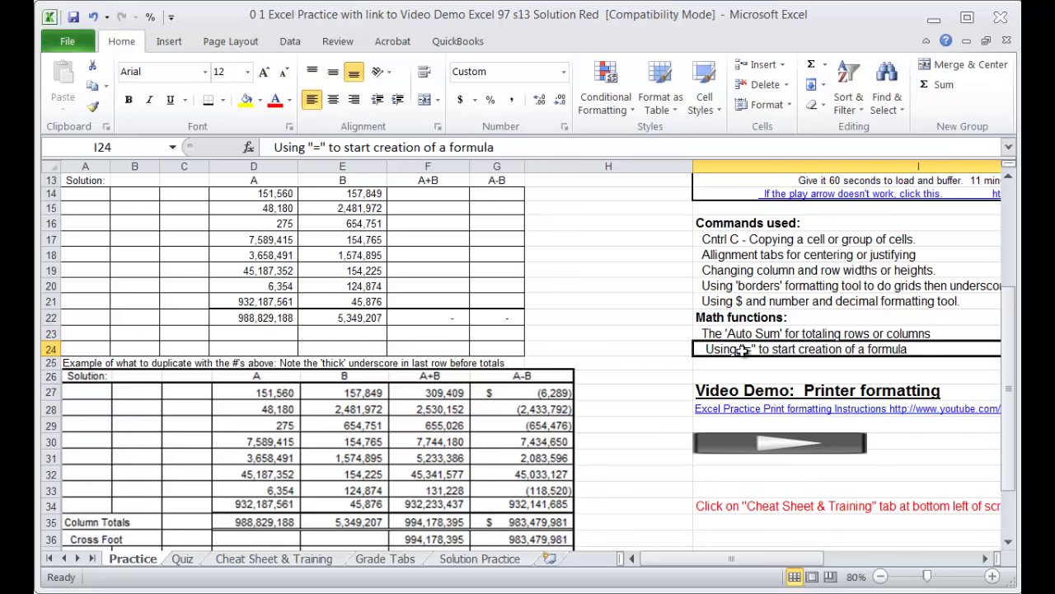
# Step: Enter the A+B formula =D14+E14 in F14, giving 309,409
pyautogui.click(429, 195)
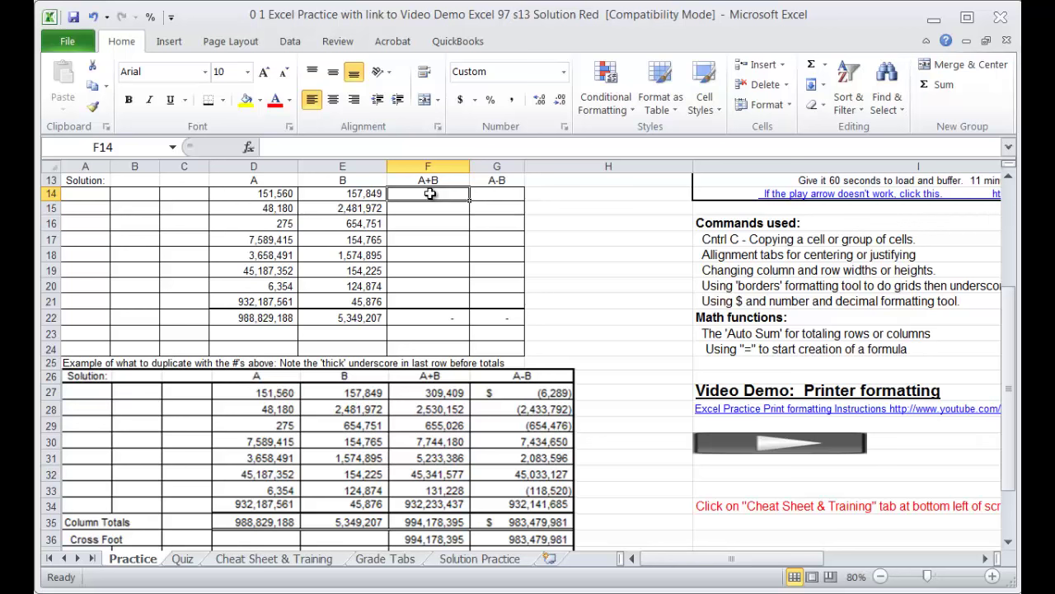
pyautogui.write('=')
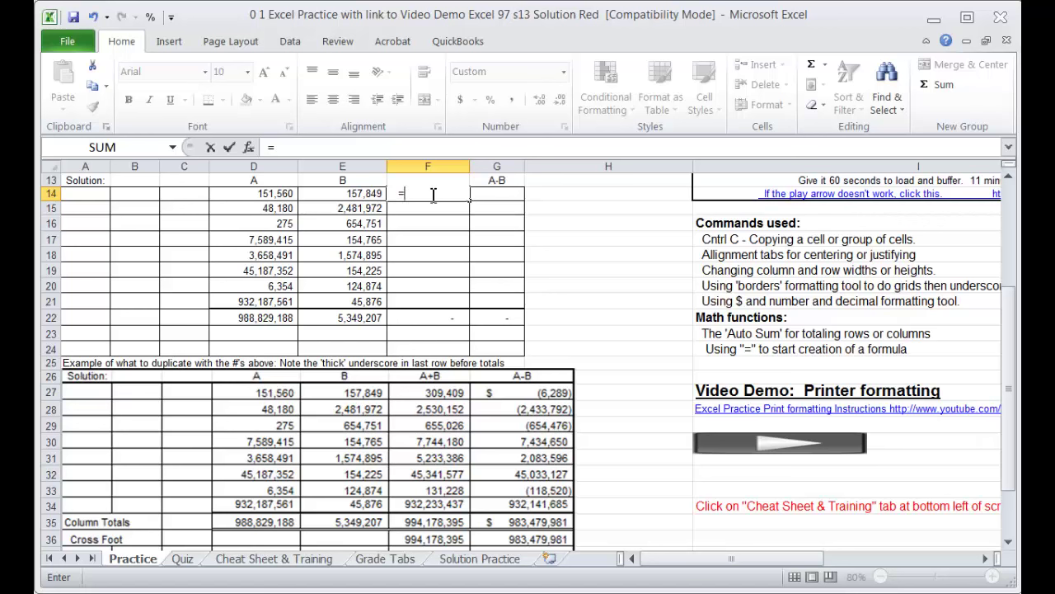
pyautogui.press('Left')
pyautogui.press('Left')
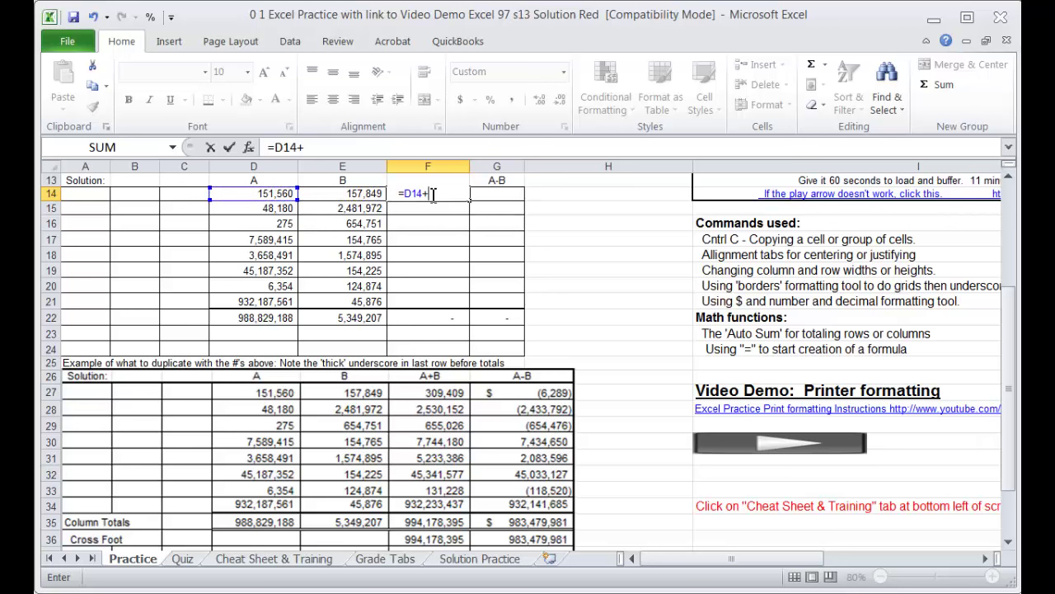
pyautogui.press('Left')
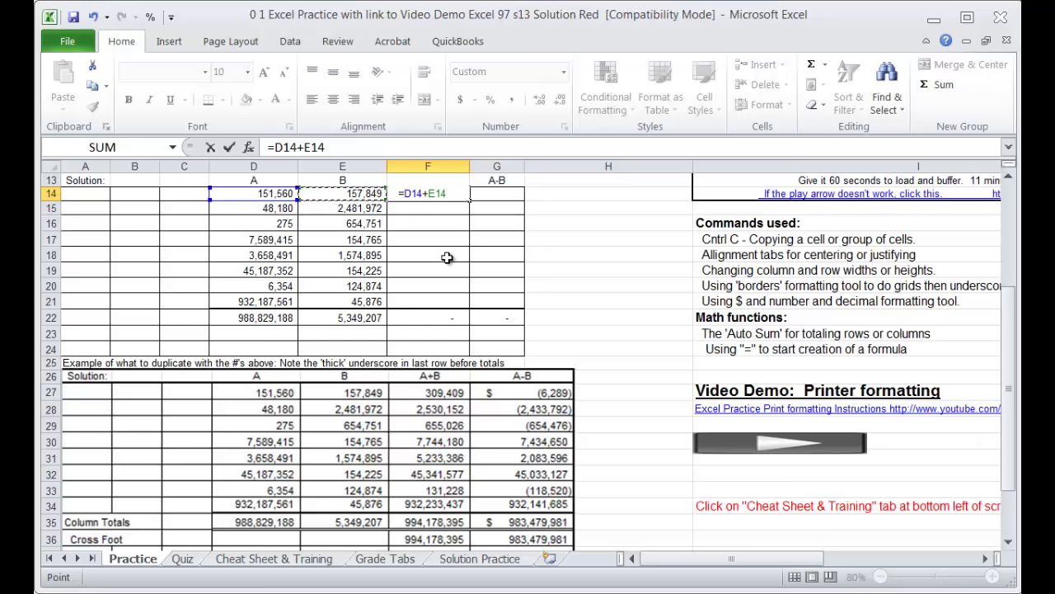
pyautogui.press('Return')
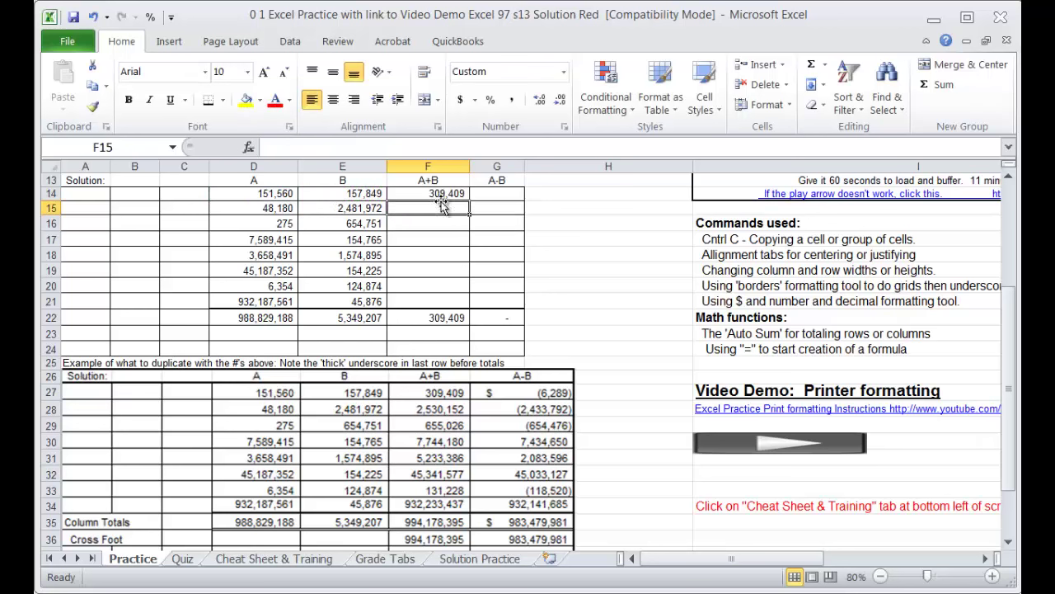
pyautogui.click(449, 195)
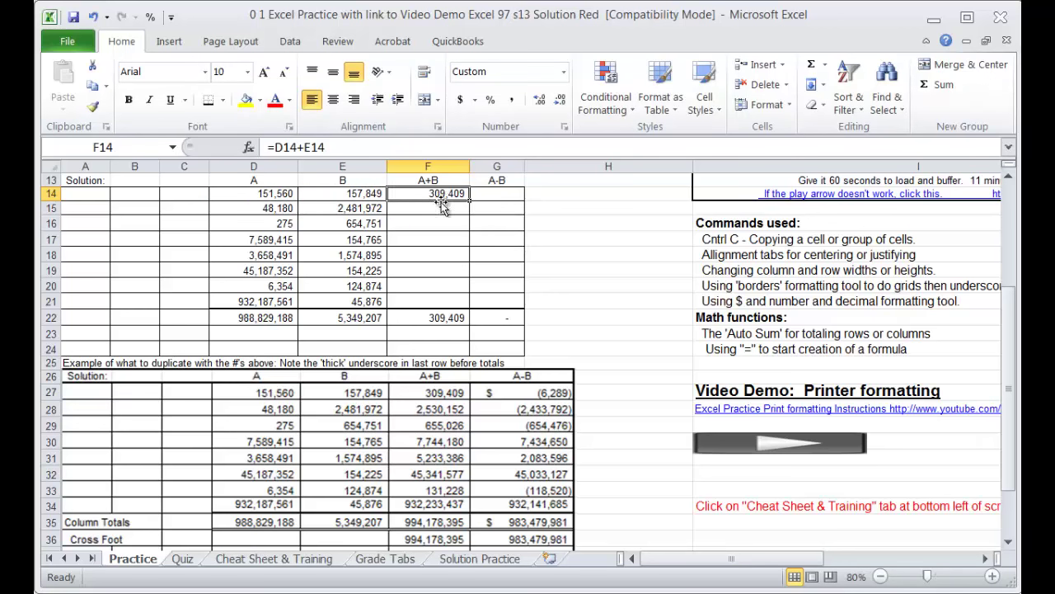
# Step: Enter the A-B formula =D14-E14 in G14, giving (6,289)
pyautogui.click(497, 193)
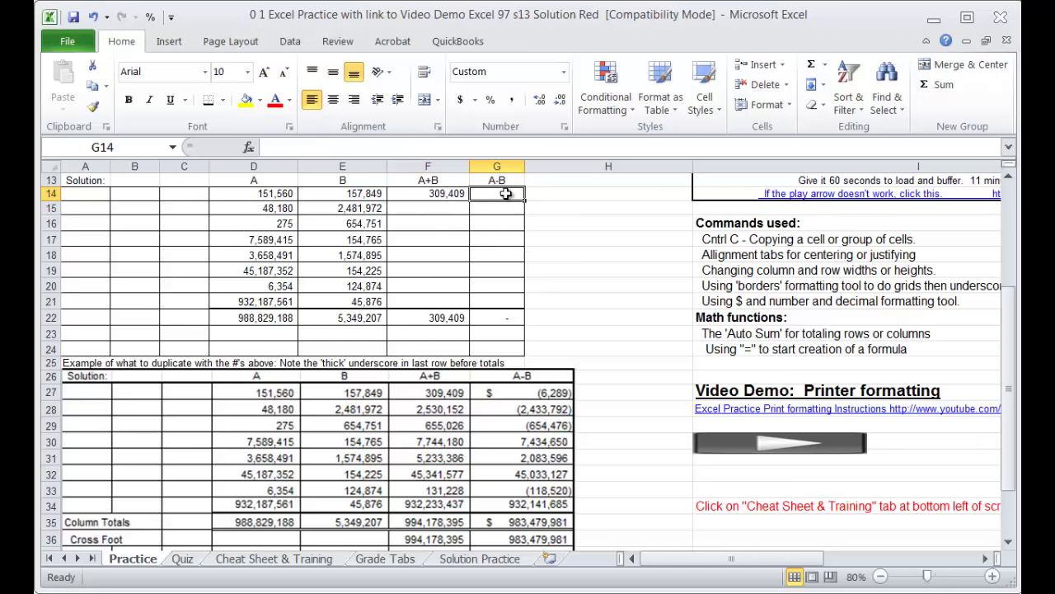
pyautogui.write('=')
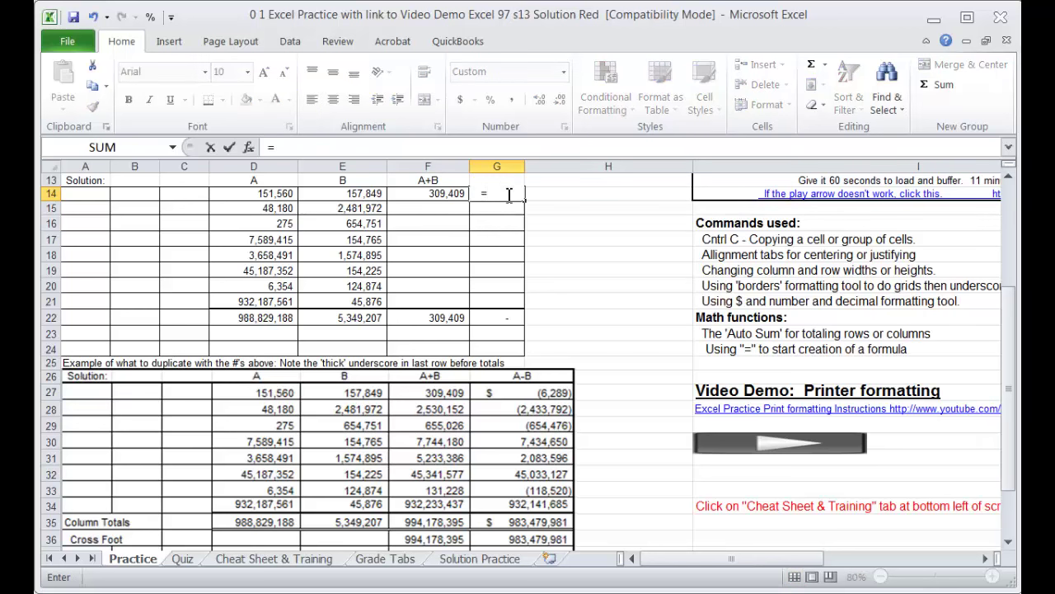
pyautogui.click(254, 194)
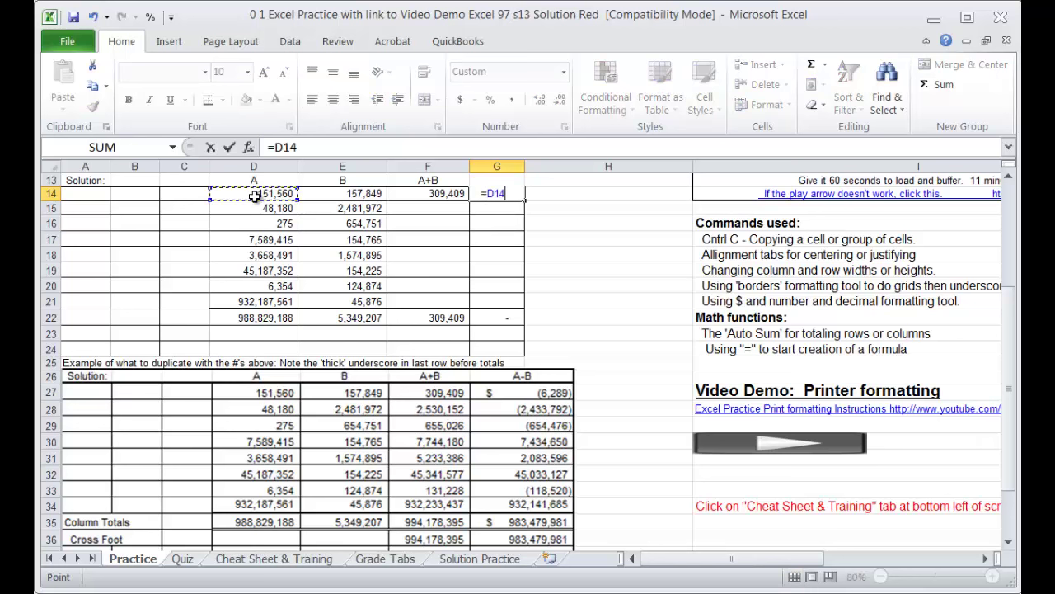
pyautogui.write('-')
pyautogui.click(339, 193)
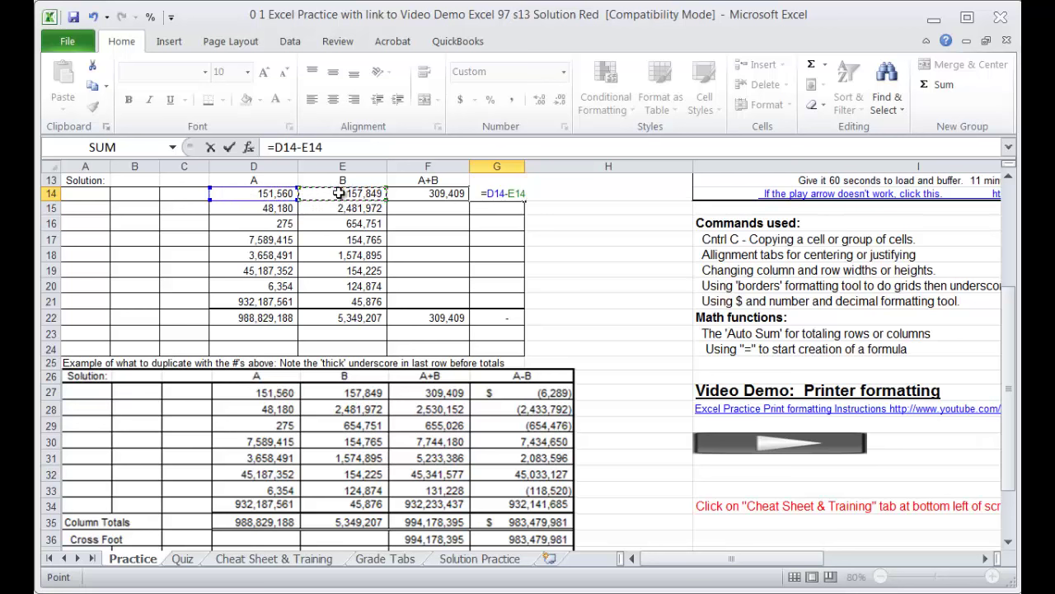
pyautogui.press('Return')
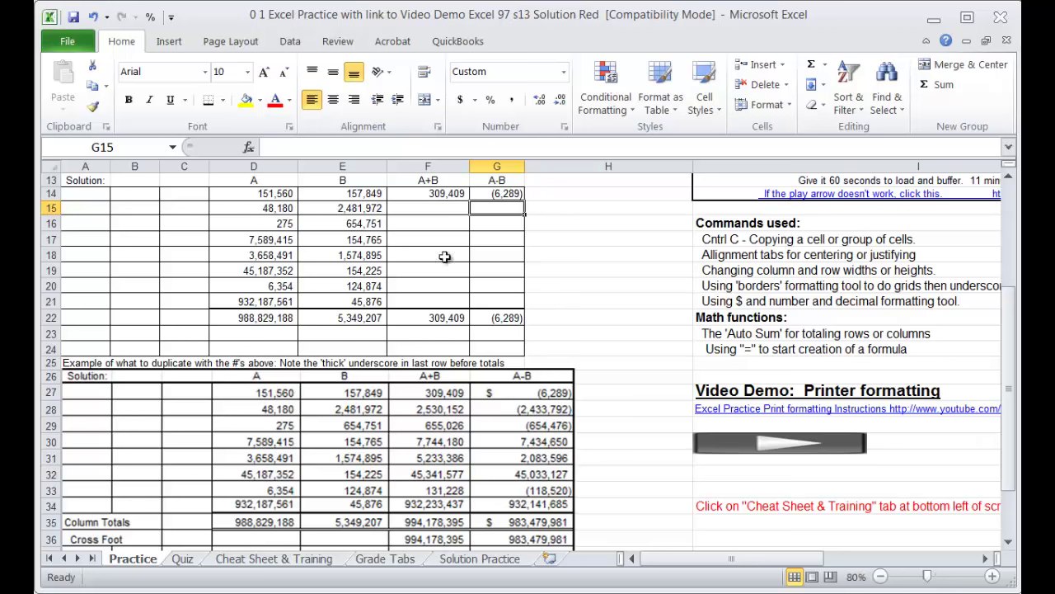
pyautogui.moveTo(444, 196); pyautogui.dragTo(486, 198)
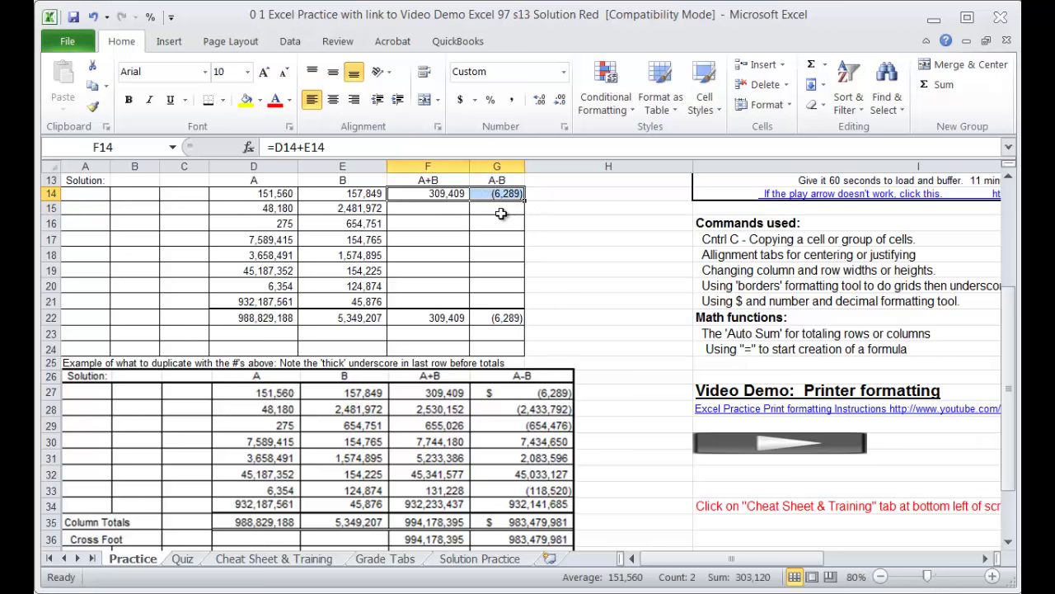
# Step: Paste the F14:G14 formulas into rows 15–21, then undo the paste
pyautogui.hotkey('ctrl', 'c')
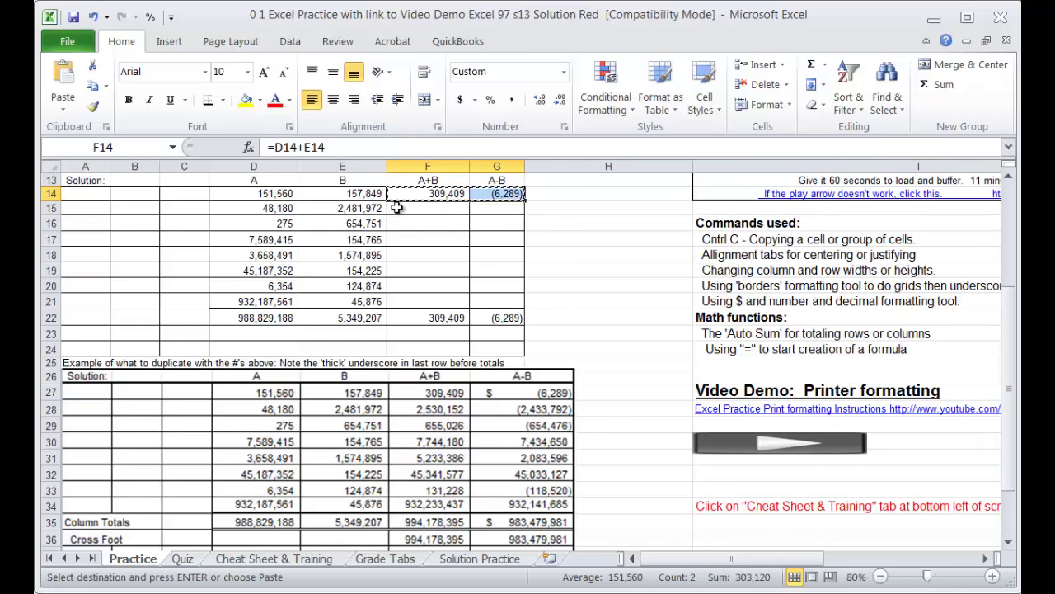
pyautogui.moveTo(394, 208); pyautogui.dragTo(404, 298)
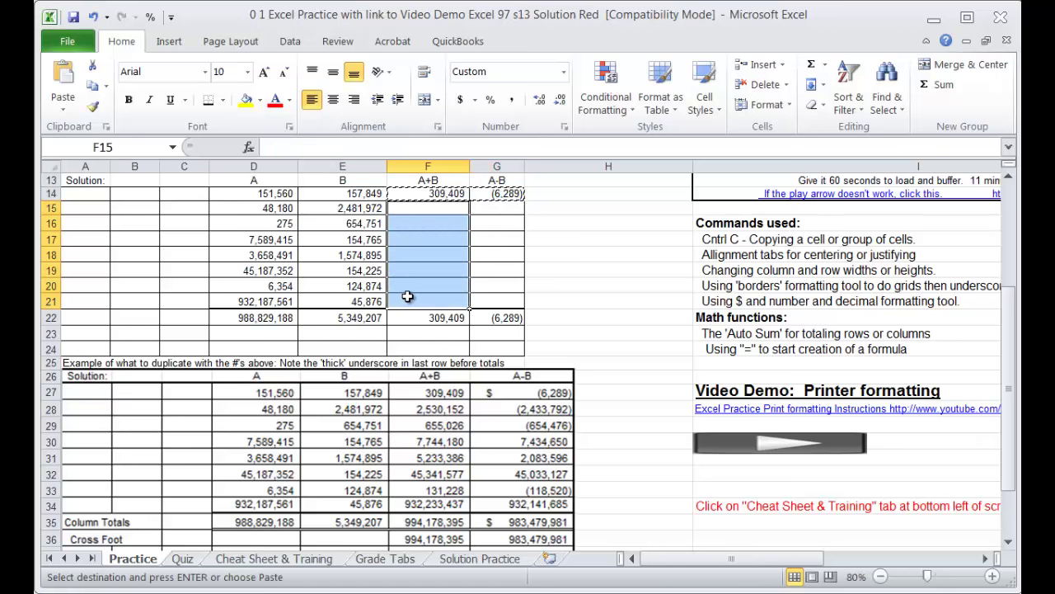
pyautogui.press('Return')
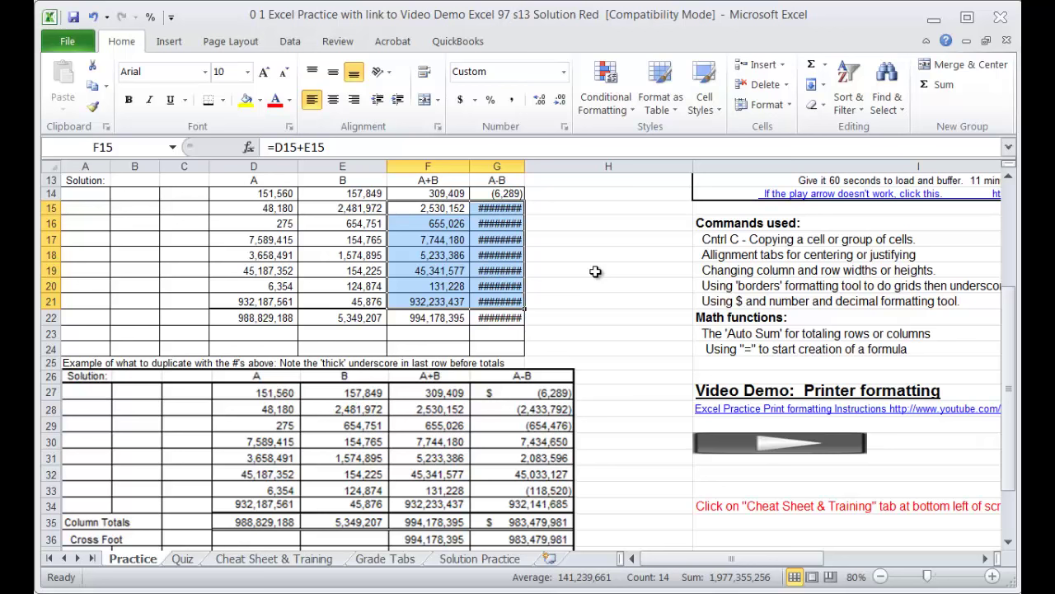
pyautogui.hotkey('alt', 'e')
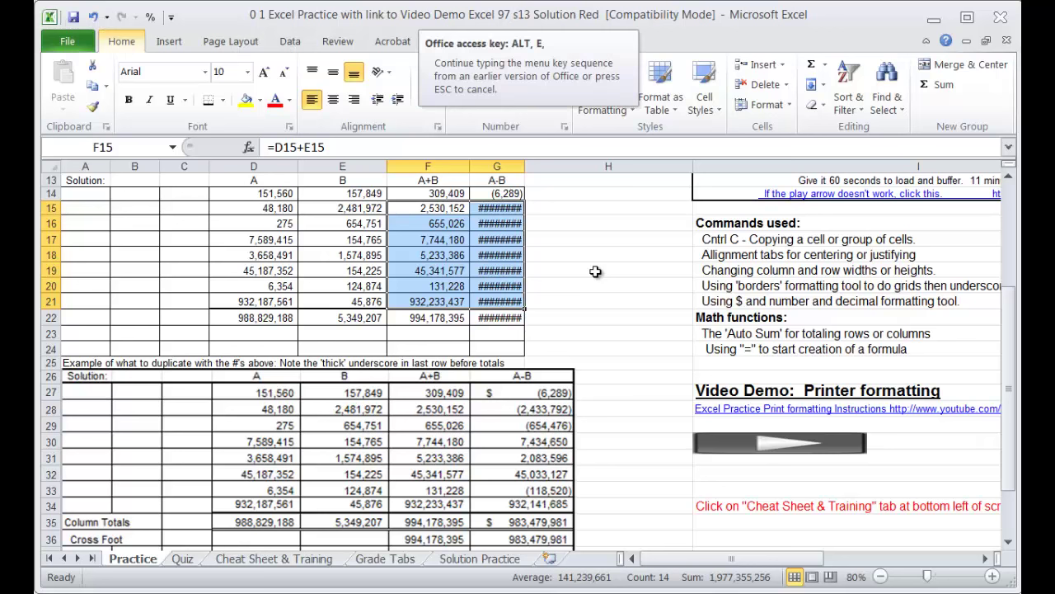
pyautogui.press('u')
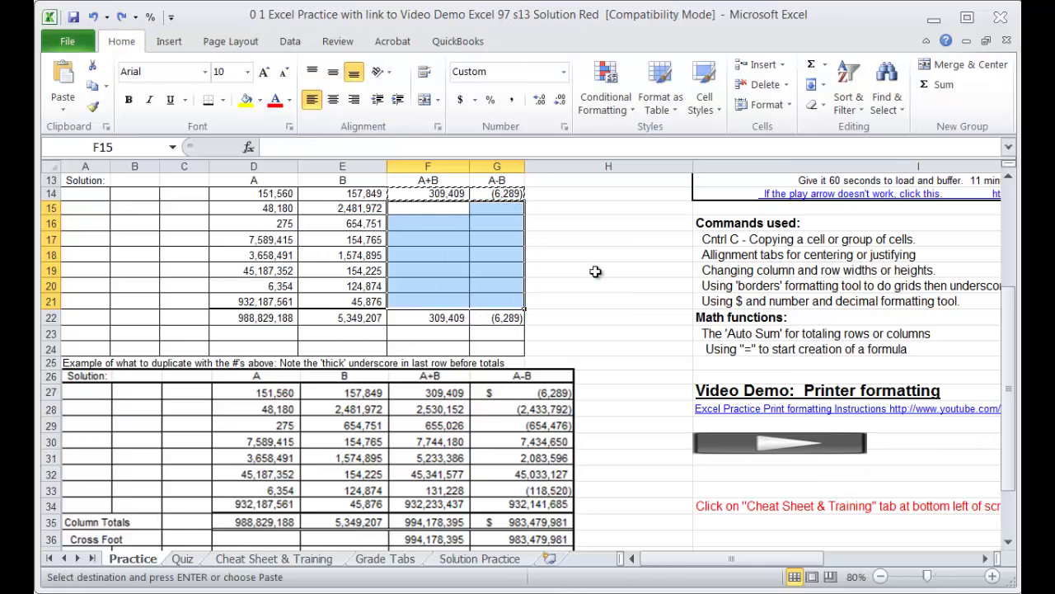
pyautogui.click(598, 298)
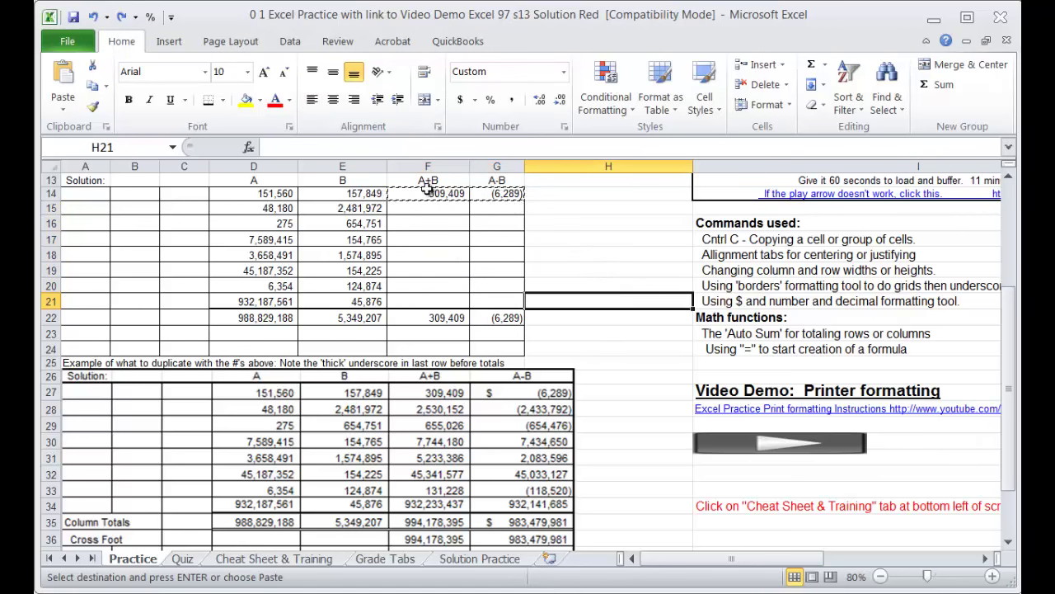
# Step: Fill the F14:G14 formulas down to row 21, making F22 total 994,178,395
pyautogui.click(511, 195)
pyautogui.moveTo(429, 193); pyautogui.dragTo(499, 196)
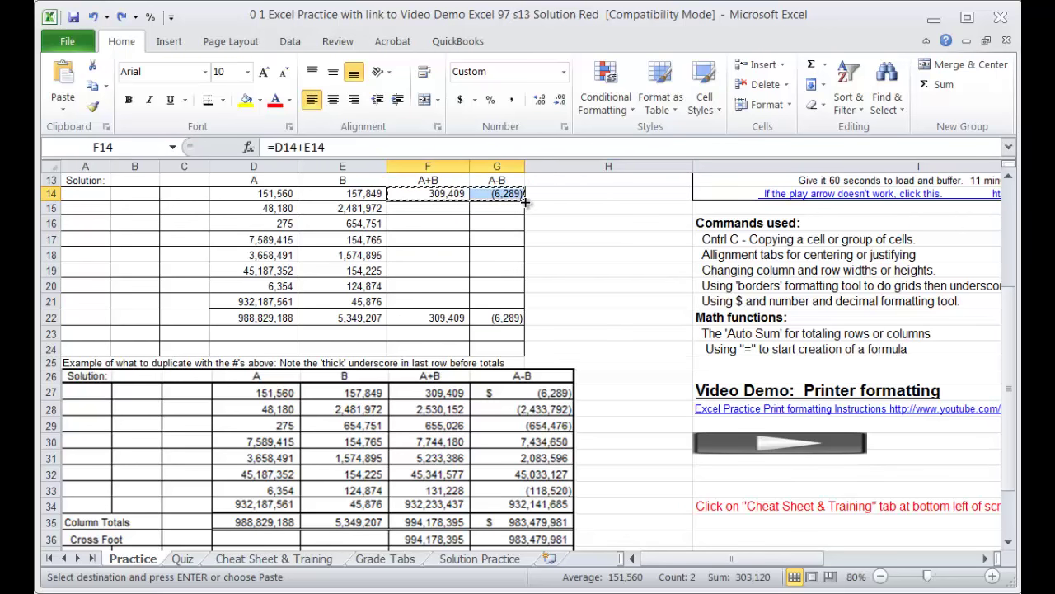
pyautogui.moveTo(524, 201); pyautogui.dragTo(521, 304)
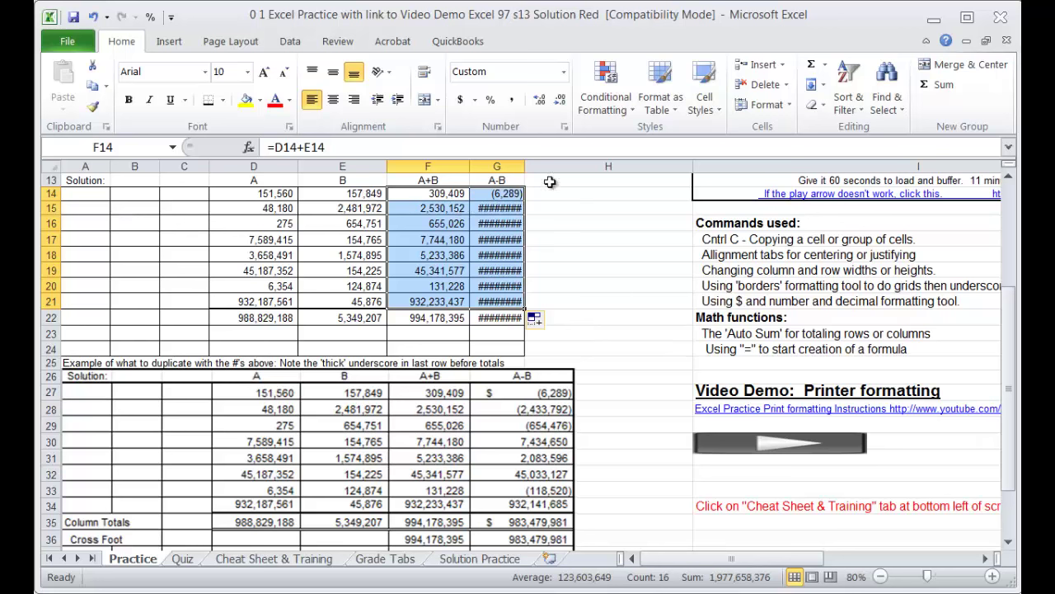
# Step: Widen column G so the A-B results display, with G22 totalling 983,479,981
pyautogui.click(513, 166)
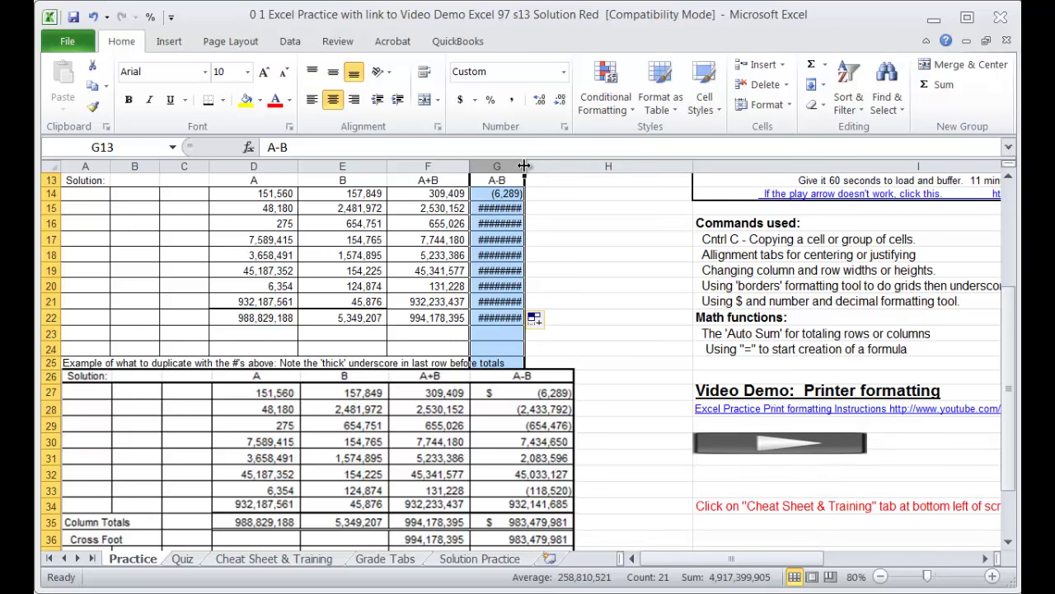
pyautogui.moveTo(524, 165); pyautogui.dragTo(562, 175)
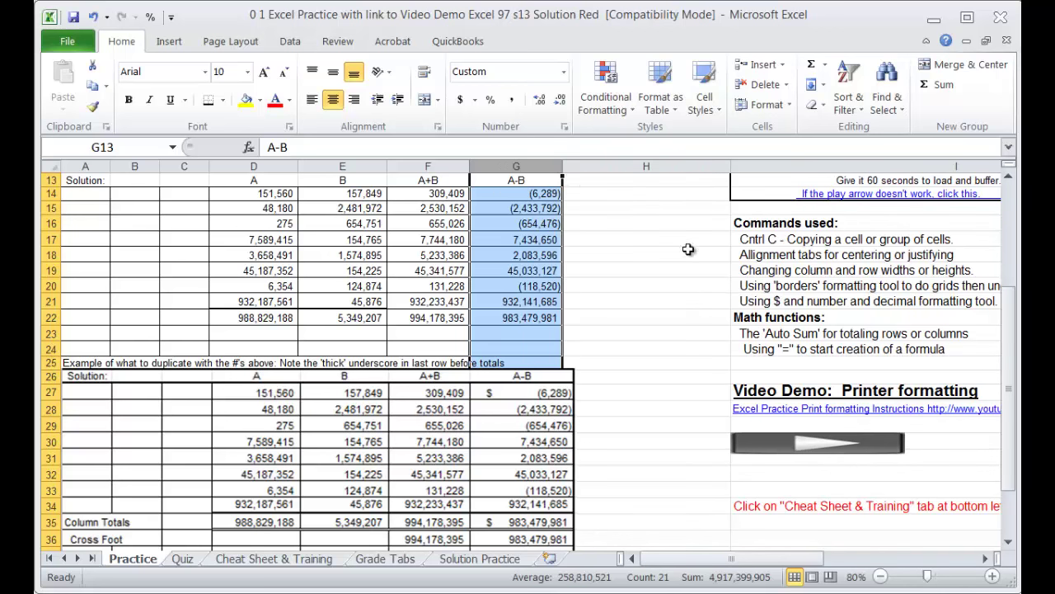
pyautogui.click(691, 304)
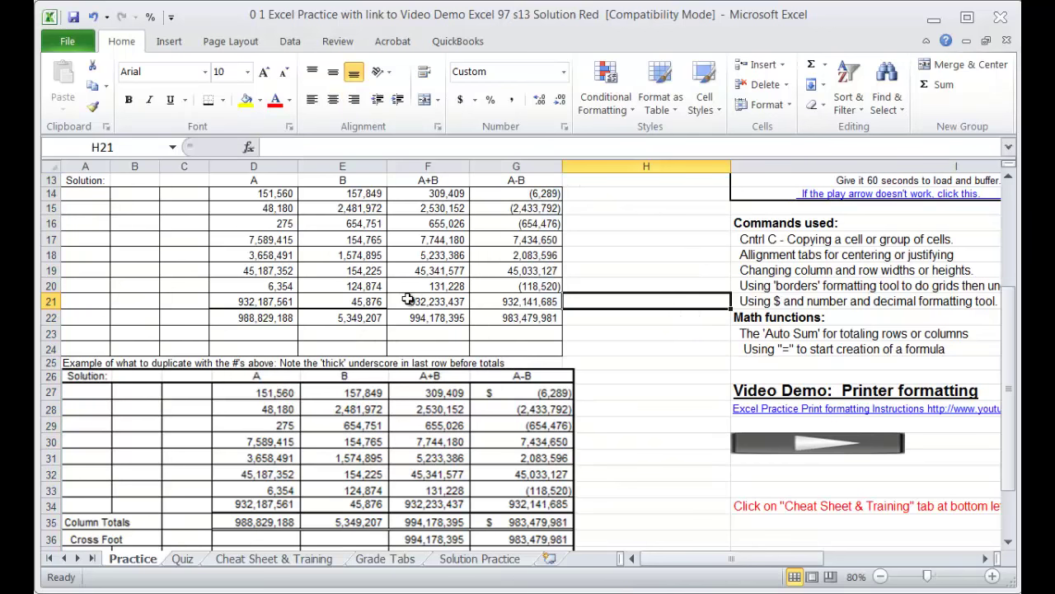
pyautogui.moveTo(408, 298); pyautogui.dragTo(492, 300)
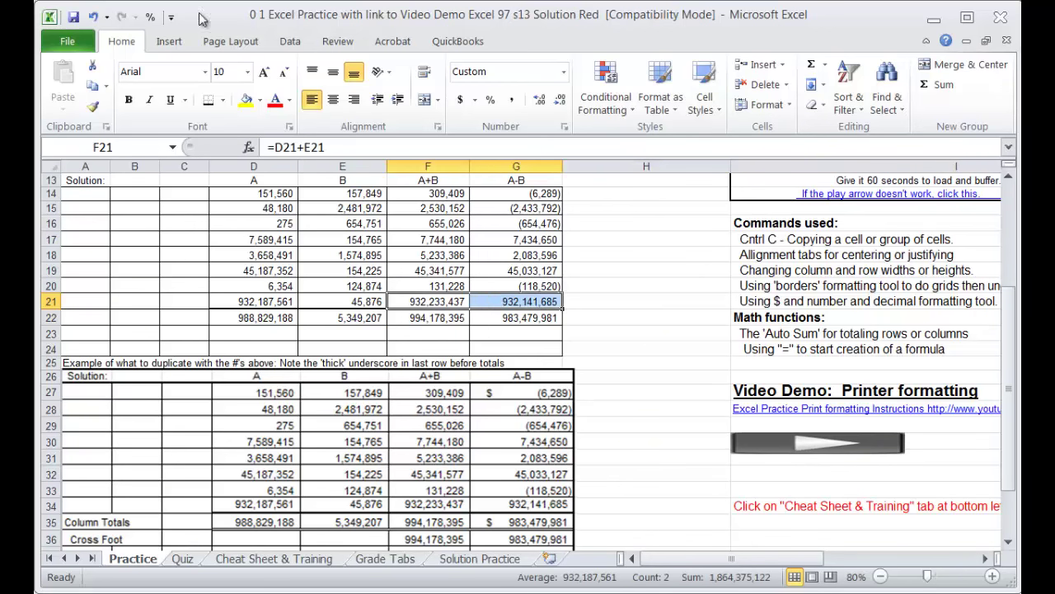
# Step: Adjust the border under F21:G21 and give G14 the dollar Accounting format
pyautogui.click(211, 103)
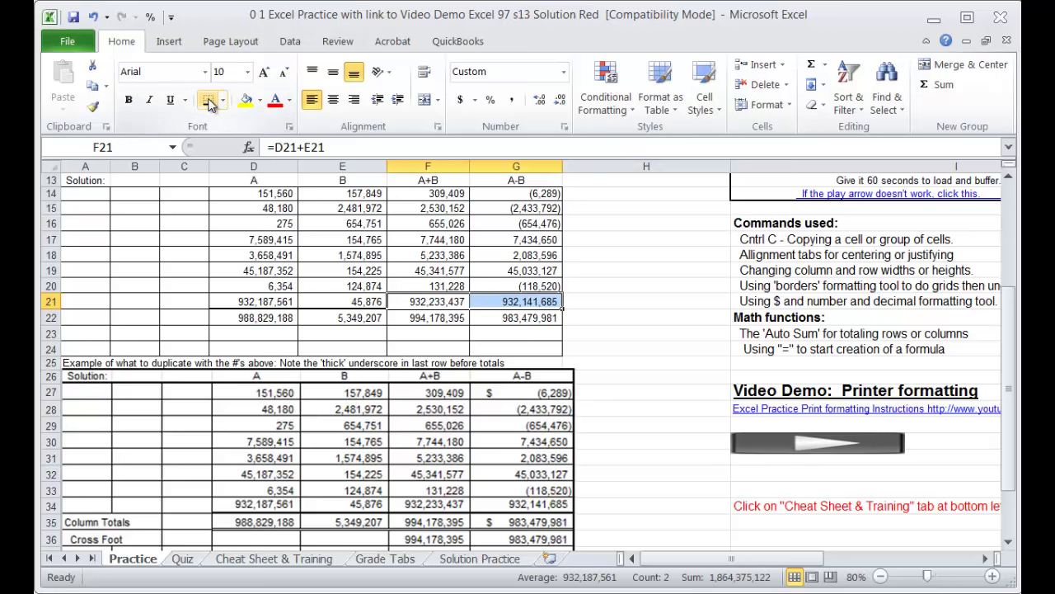
pyautogui.click(680, 332)
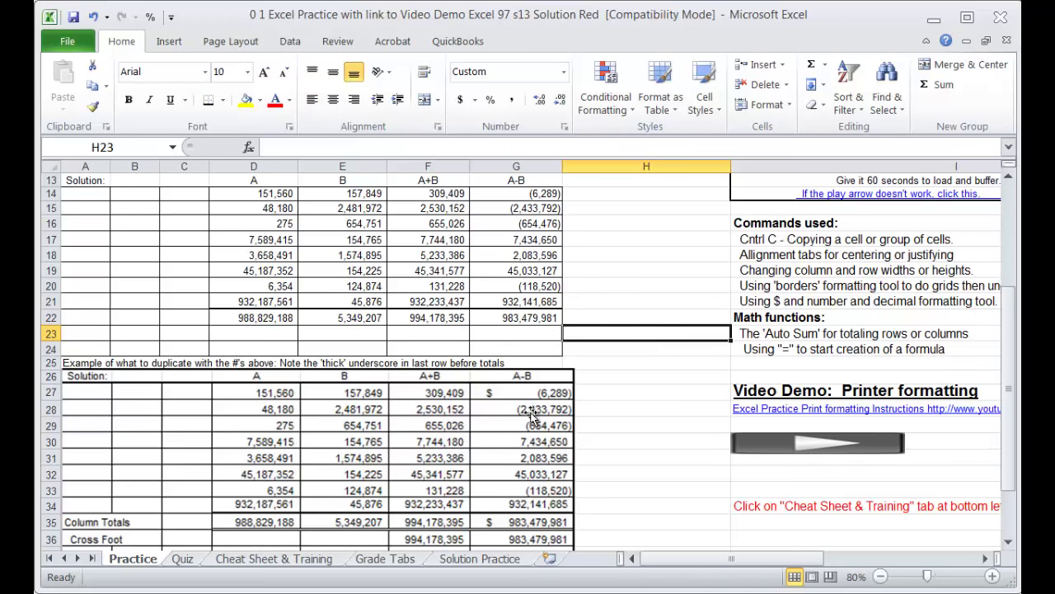
pyautogui.click(525, 192)
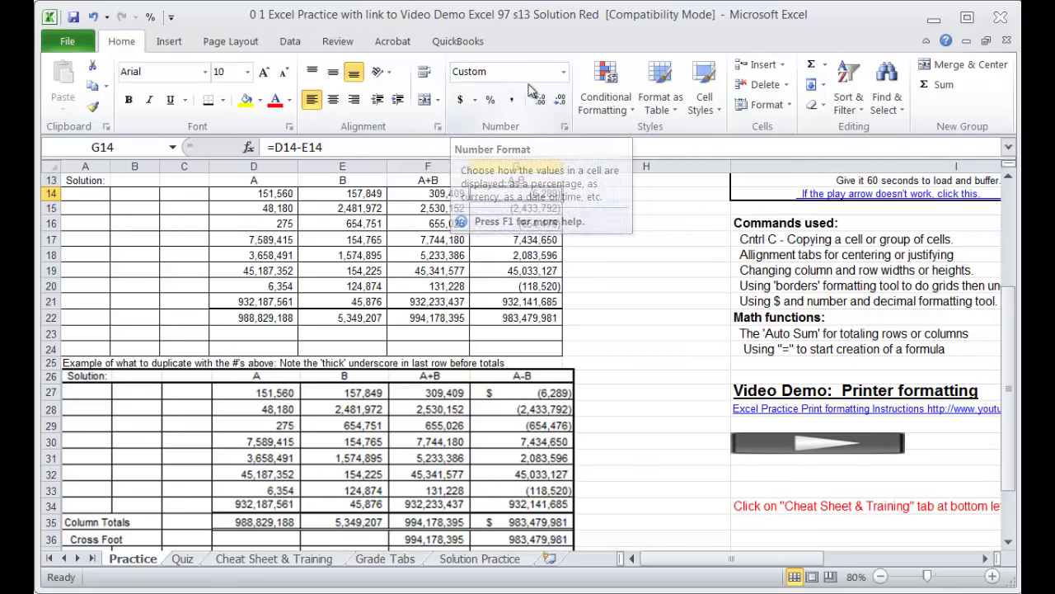
pyautogui.click(564, 73)
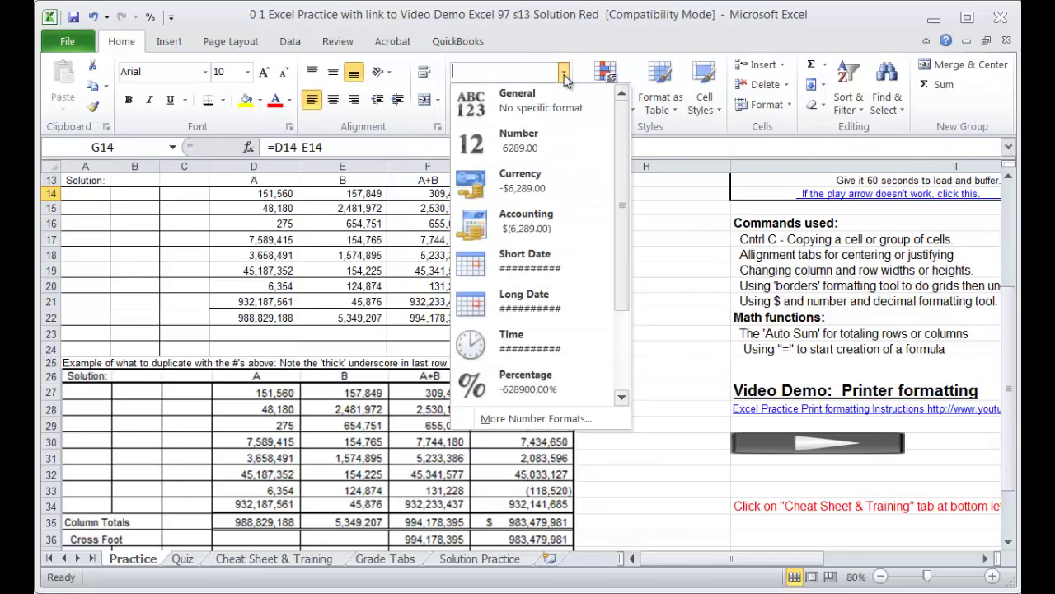
pyautogui.click(694, 333)
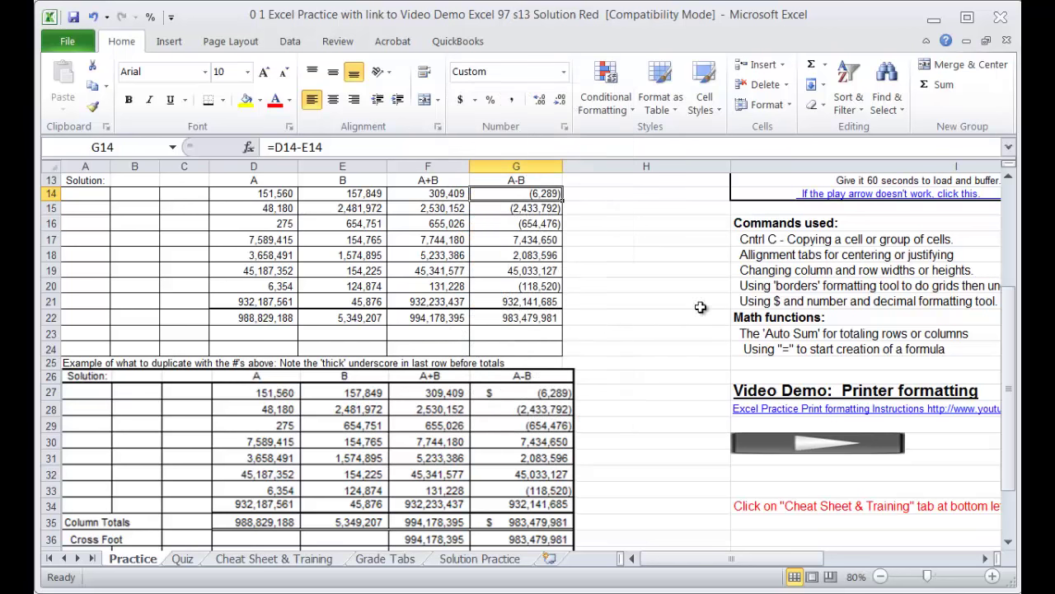
pyautogui.click(461, 100)
pyautogui.click(675, 380)
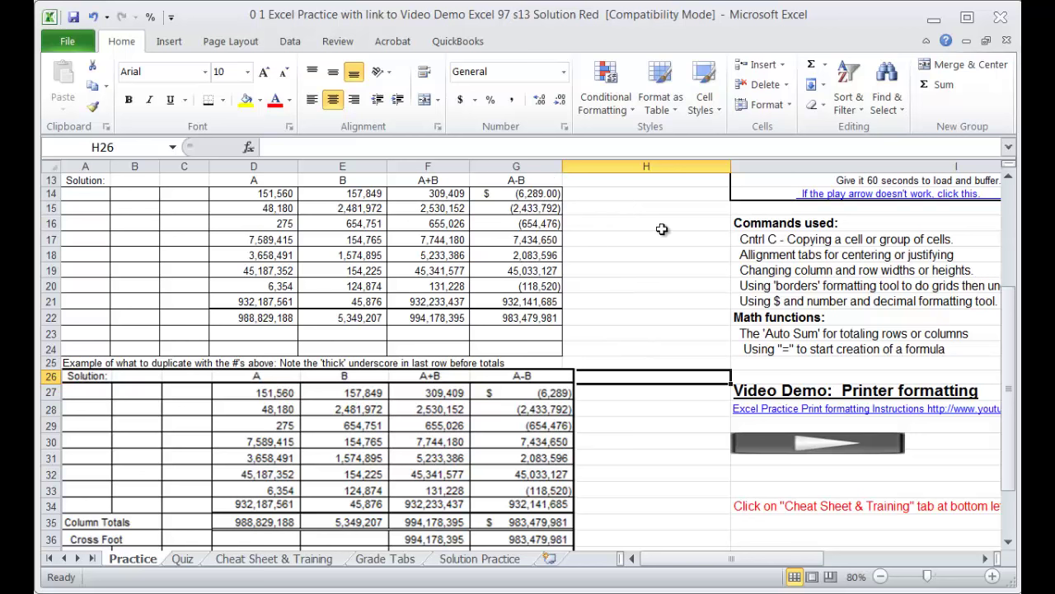
# Step: Reduce G14 to zero decimal places so it reads $ (6,289)
pyautogui.click(499, 194)
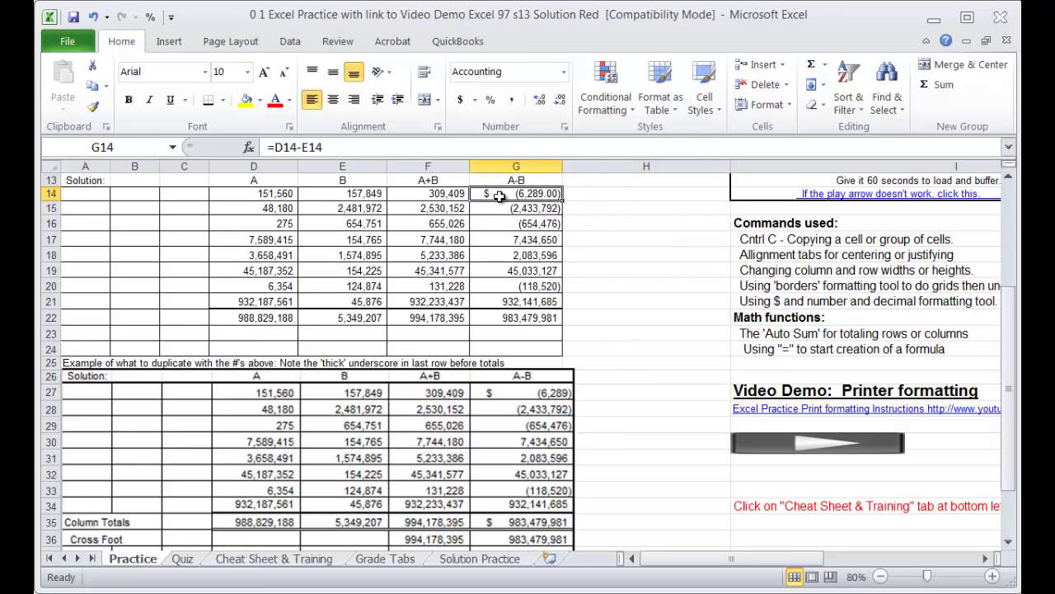
pyautogui.click(561, 100)
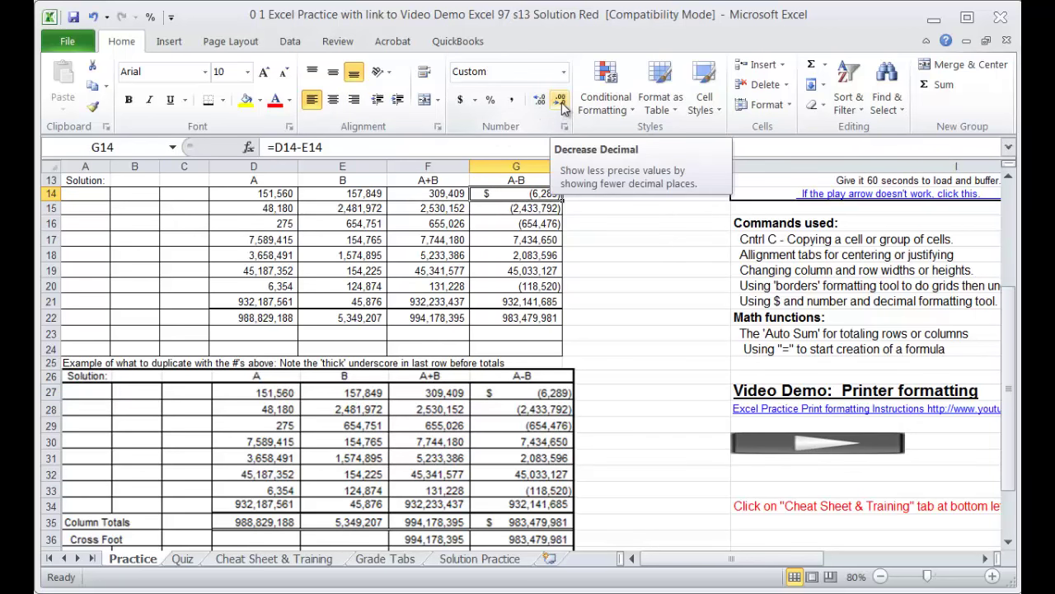
pyautogui.click(540, 100)
pyautogui.click(540, 100)
pyautogui.click(540, 100)
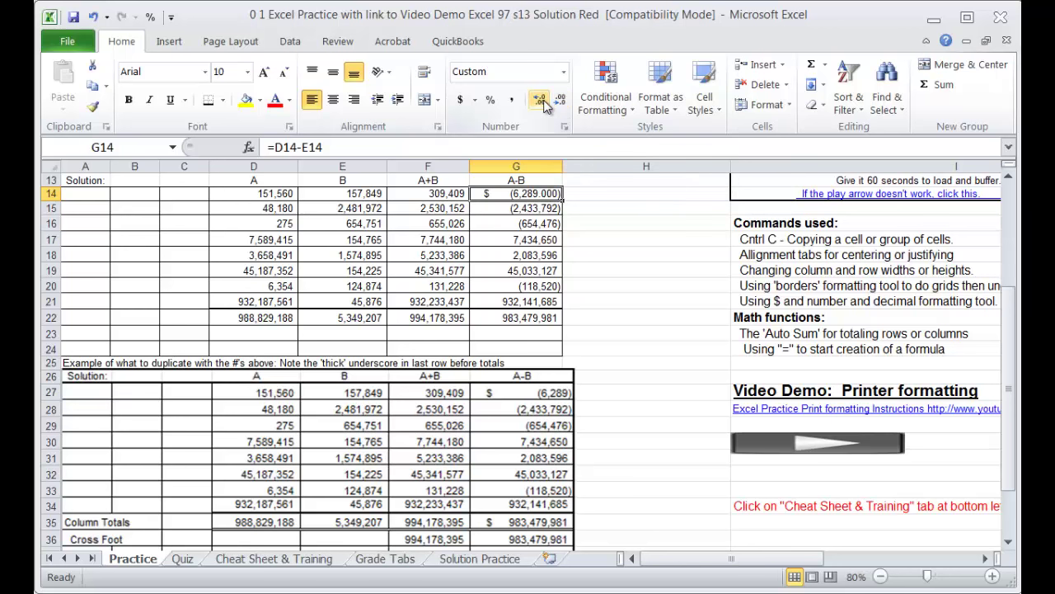
pyautogui.click(540, 100)
pyautogui.click(540, 100)
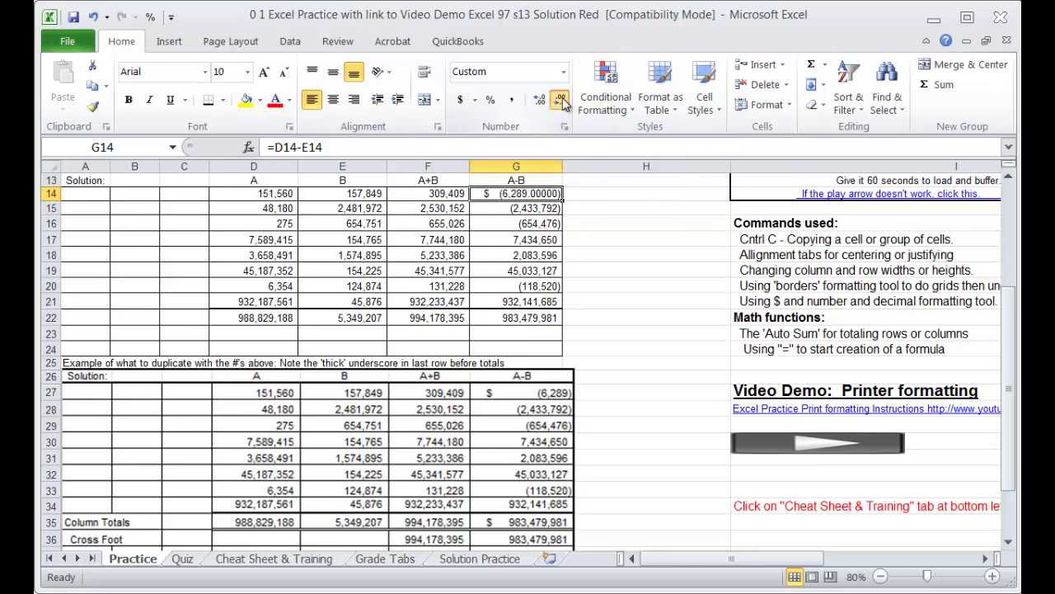
pyautogui.click(561, 99)
pyautogui.click(561, 100)
pyautogui.click(561, 100)
pyautogui.click(560, 100)
pyautogui.click(561, 100)
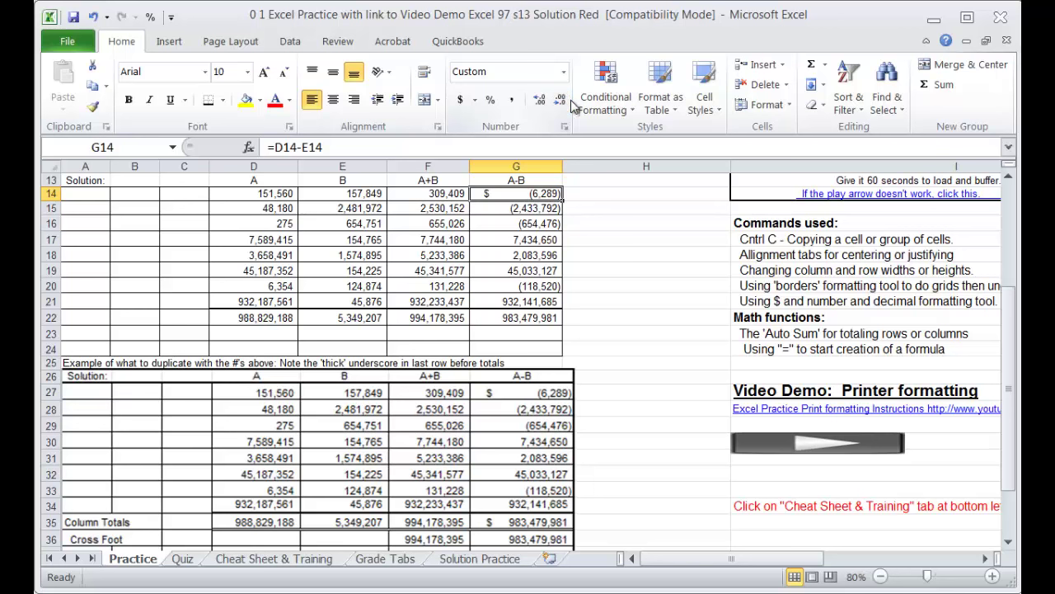
pyautogui.click(752, 417)
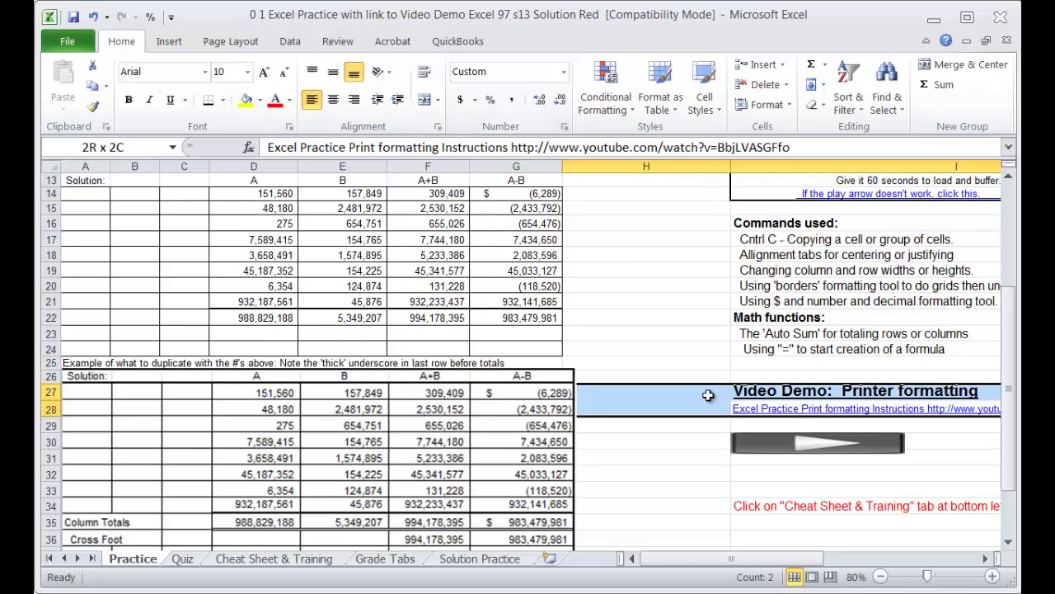
# Step: Format the G22 total as dollar accounting with zero decimals, showing $ 983,479,981
pyautogui.click(501, 318)
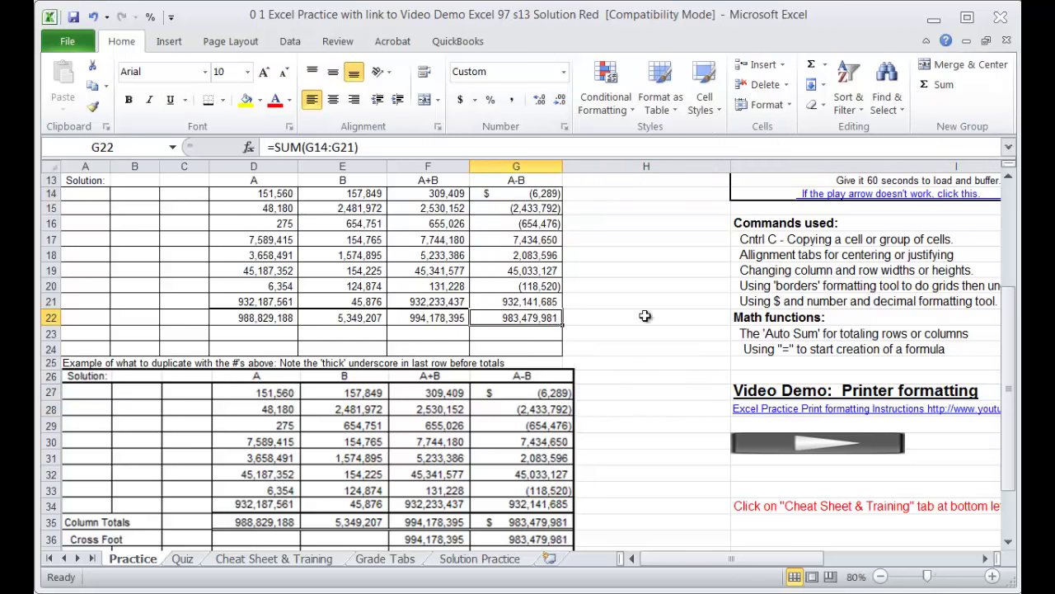
pyautogui.click(460, 100)
pyautogui.click(560, 100)
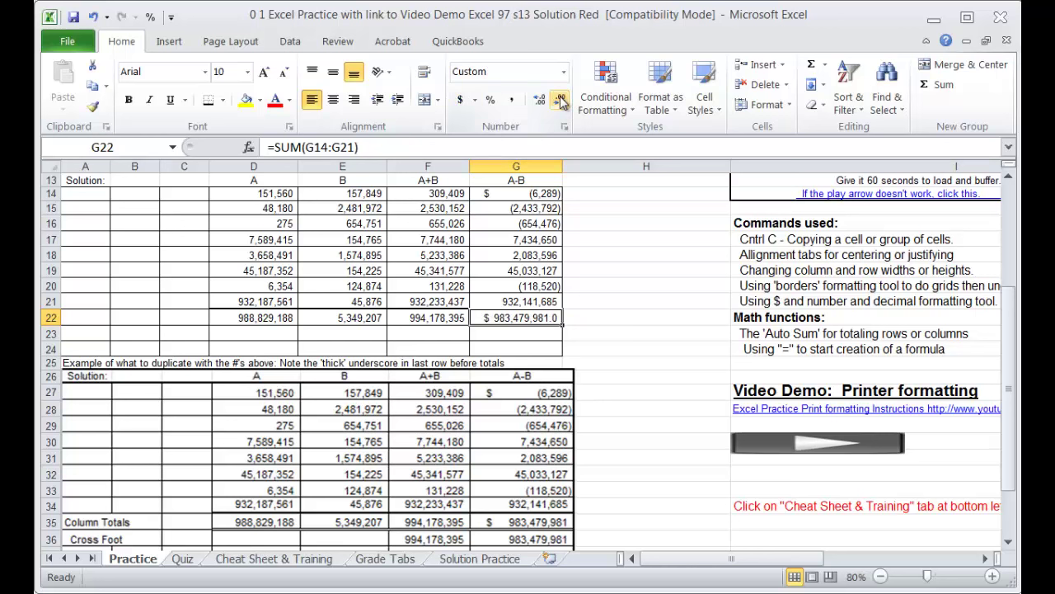
pyautogui.click(560, 100)
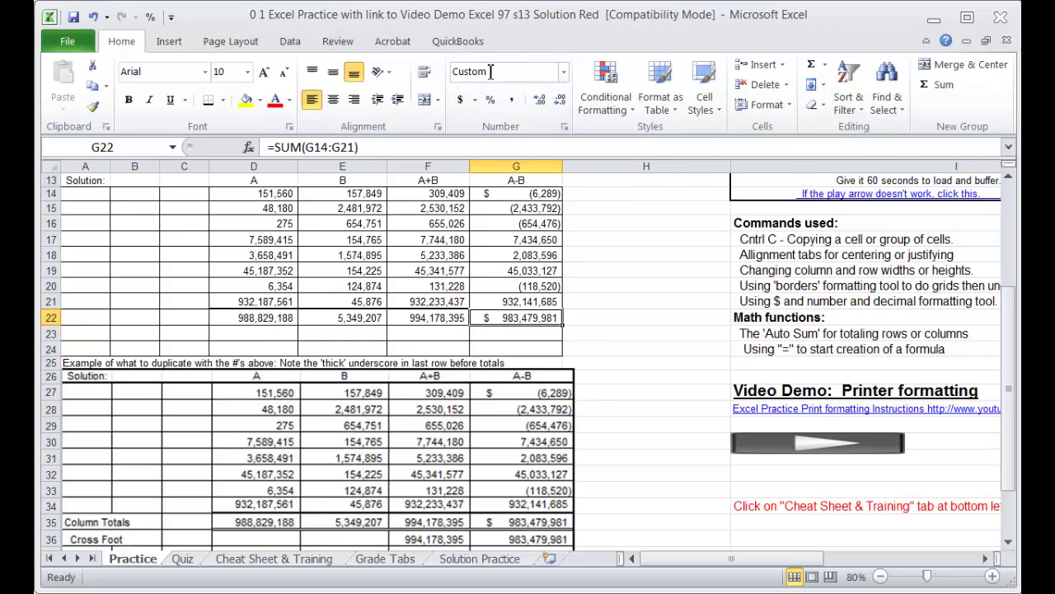
pyautogui.click(540, 99)
pyautogui.click(540, 100)
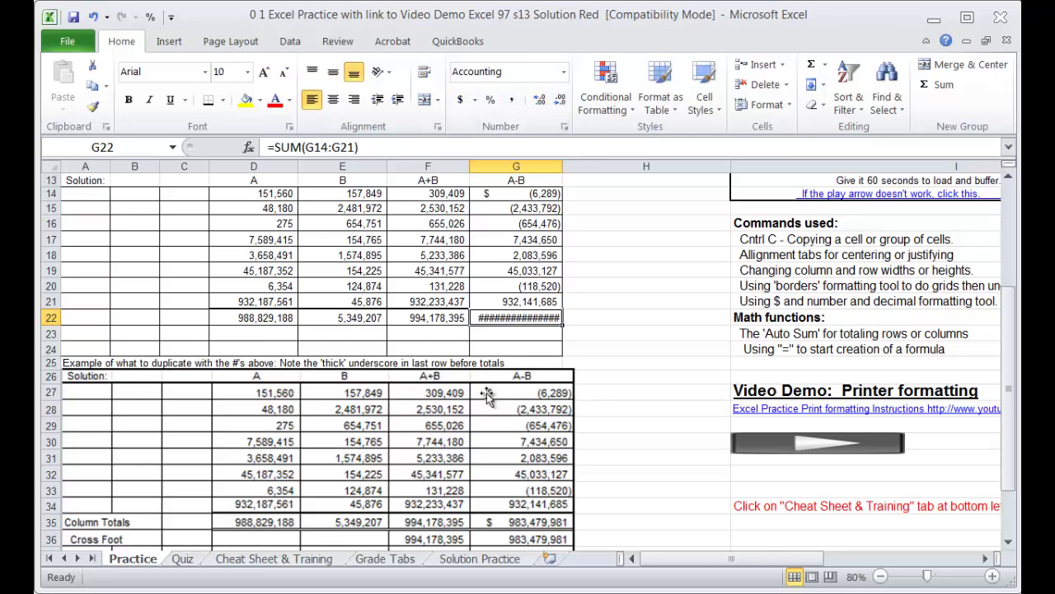
pyautogui.click(560, 100)
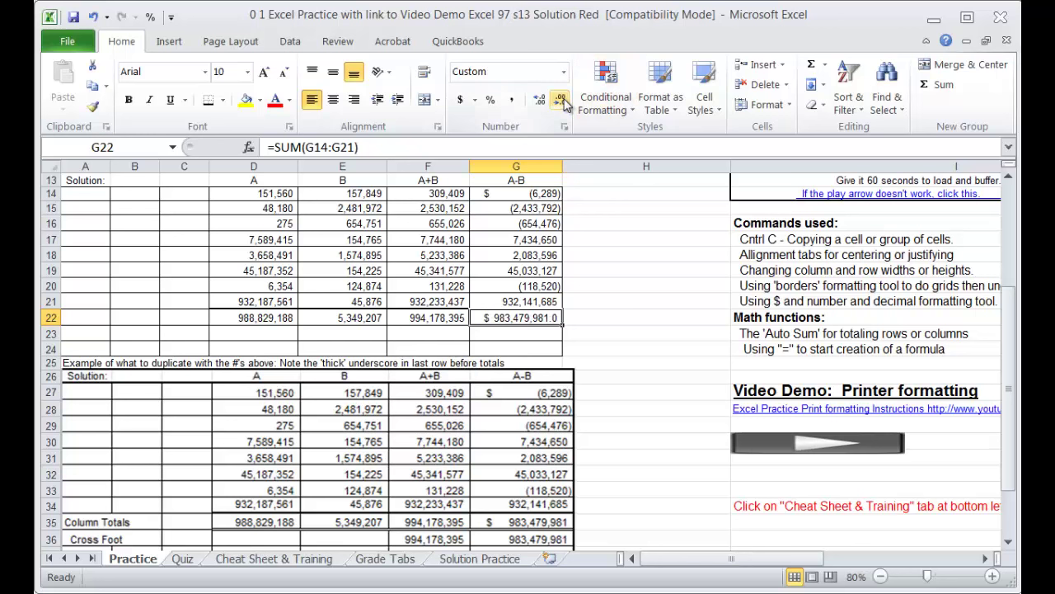
pyautogui.click(560, 99)
pyautogui.click(647, 247)
pyautogui.moveTo(647, 247); pyautogui.dragTo(646, 241)
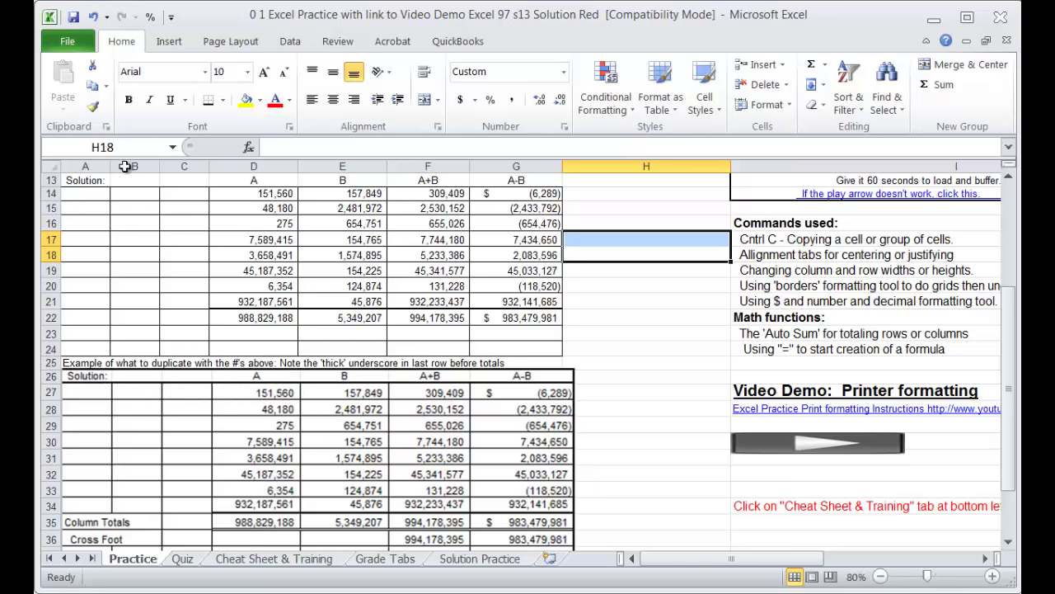
# Step: Bold and center the row 13 headings: Solution:, A, B, A+B and A-B
pyautogui.click(47, 180)
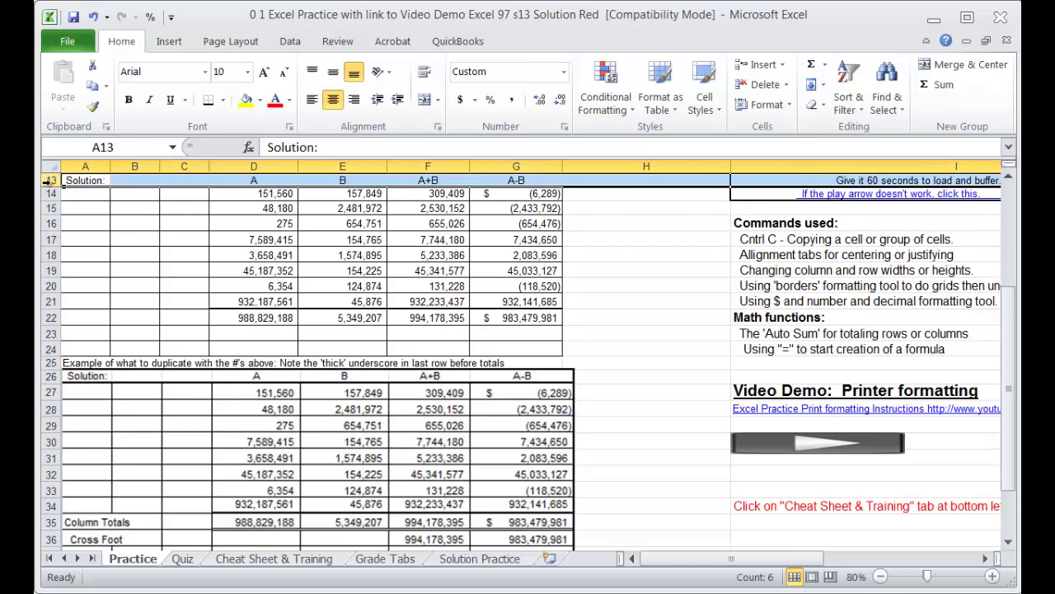
pyautogui.click(129, 100)
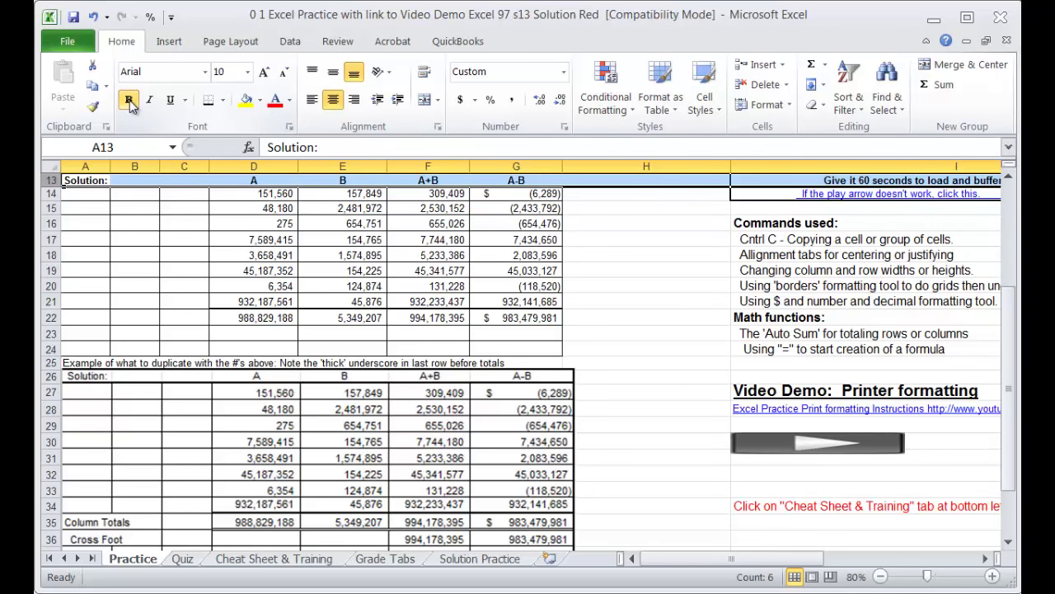
pyautogui.click(333, 100)
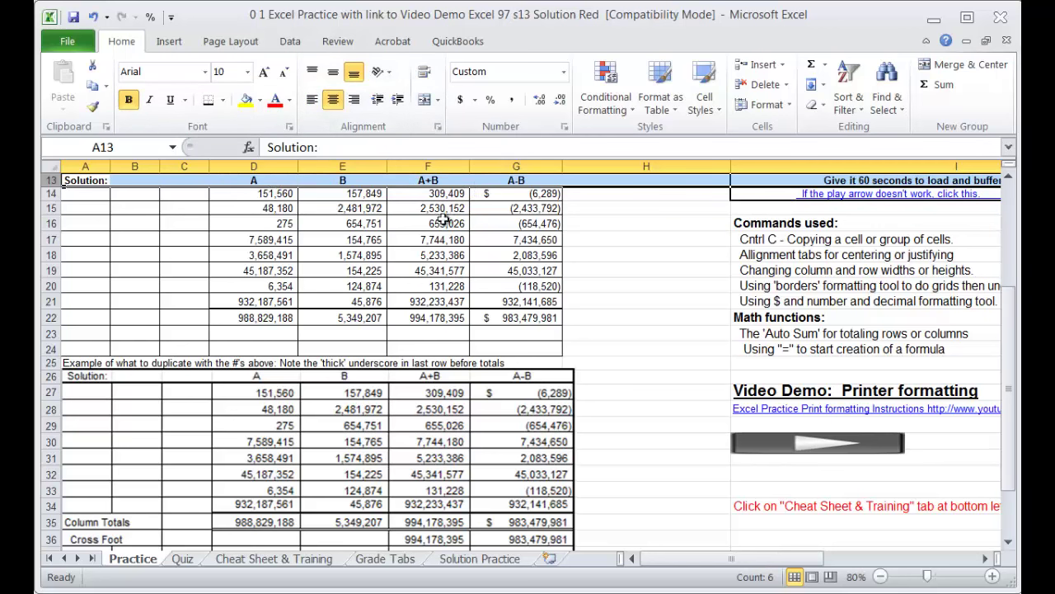
pyautogui.click(668, 305)
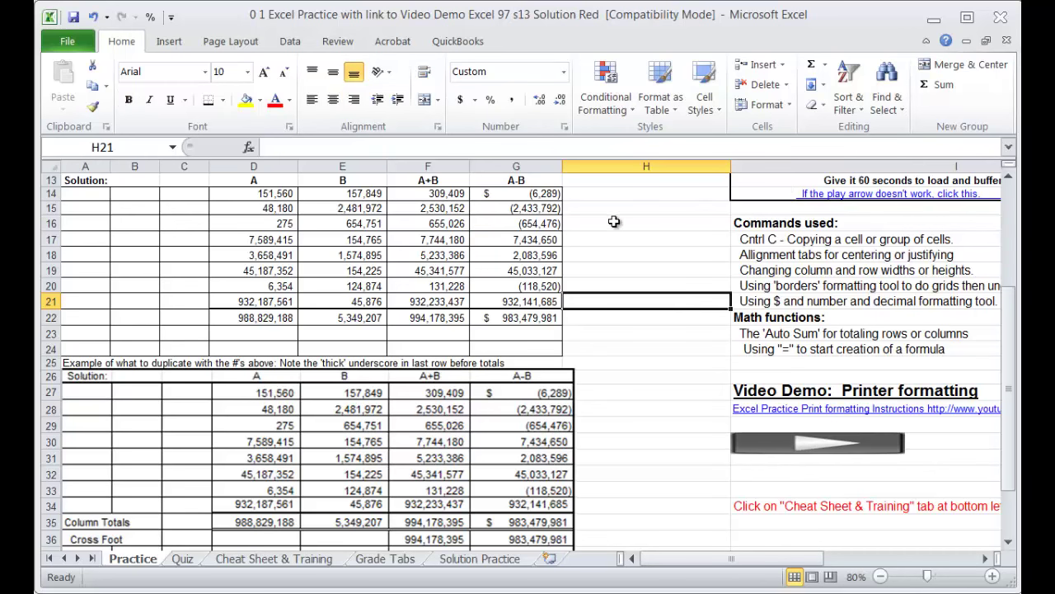
pyautogui.scroll(2, 577, 330)
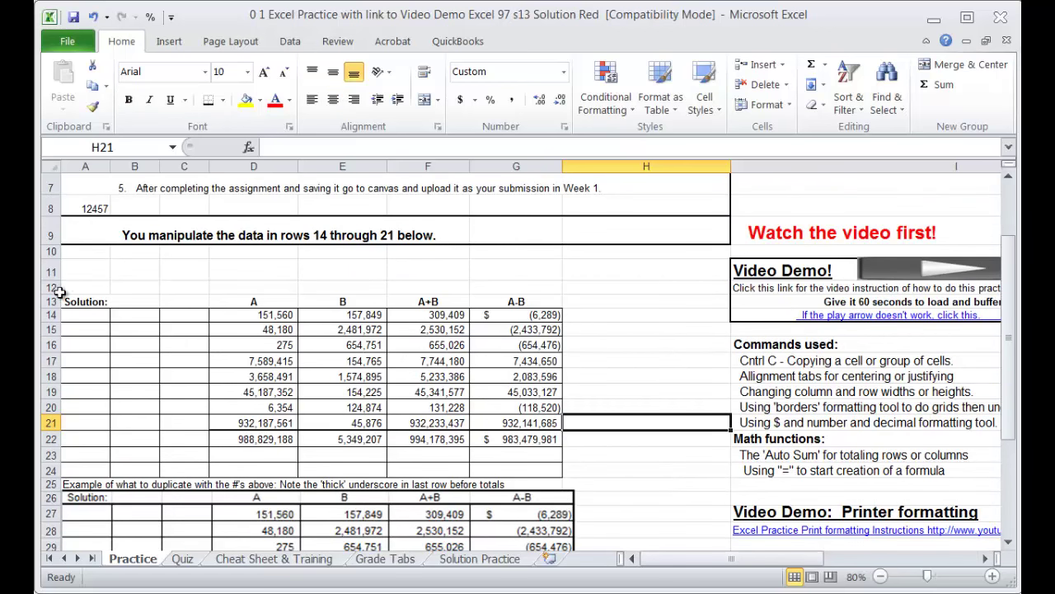
pyautogui.moveTo(74, 302); pyautogui.dragTo(503, 305)
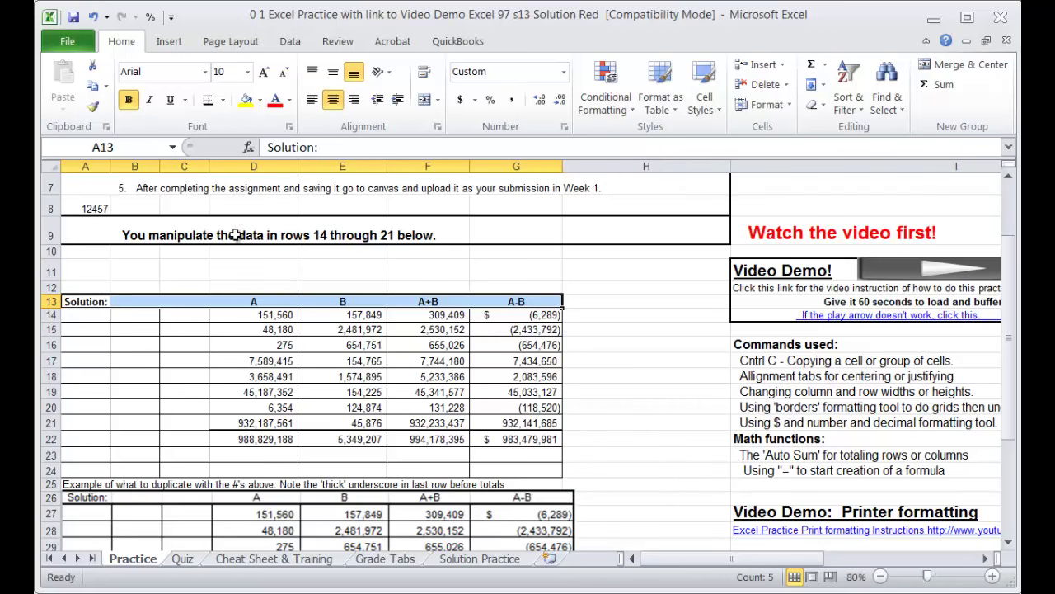
pyautogui.click(223, 100)
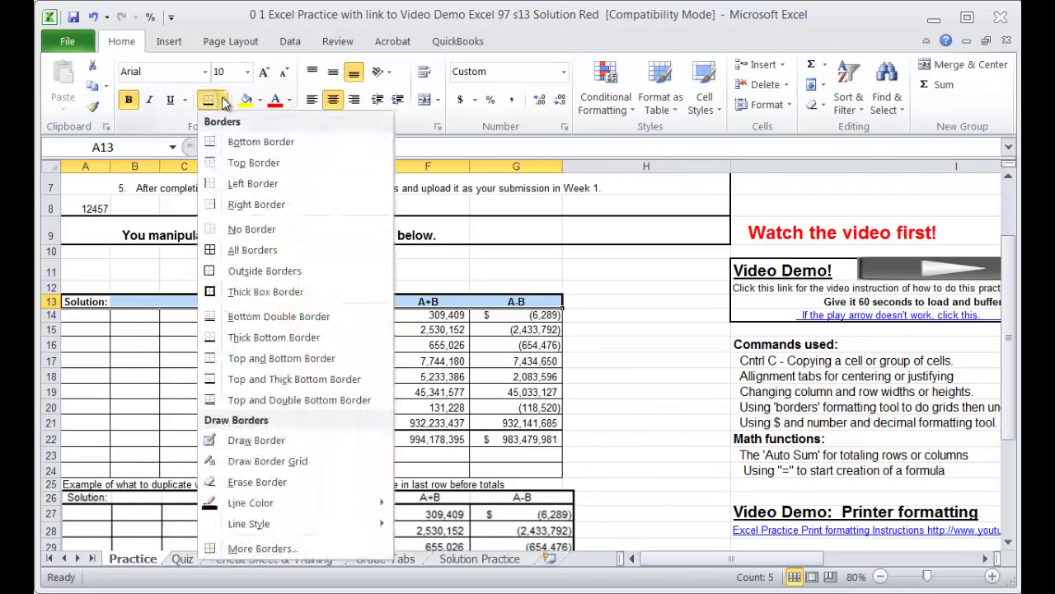
pyautogui.click(210, 294)
pyautogui.click(683, 422)
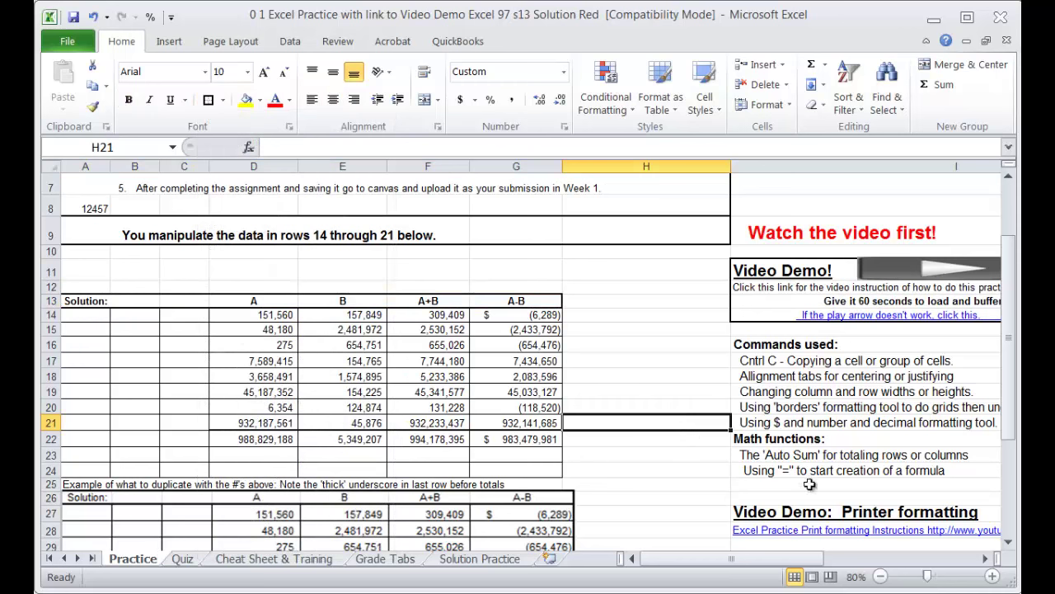
pyautogui.scroll(-1, 791, 480)
pyautogui.scroll(-1, 663, 446)
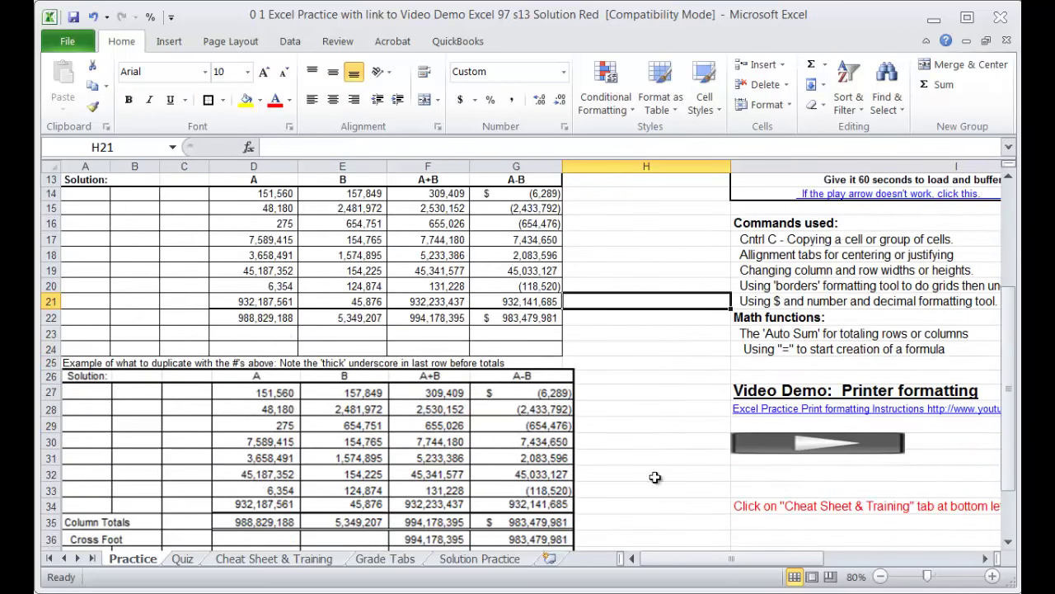
pyautogui.scroll(1, 723, 382)
pyautogui.scroll(1, 723, 382)
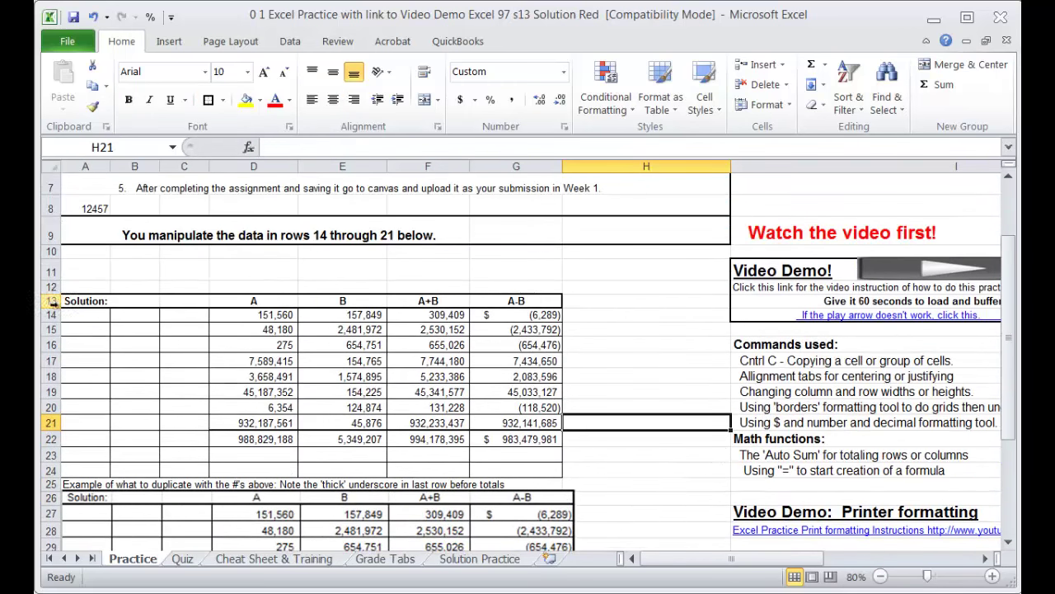
pyautogui.moveTo(81, 312); pyautogui.dragTo(522, 470)
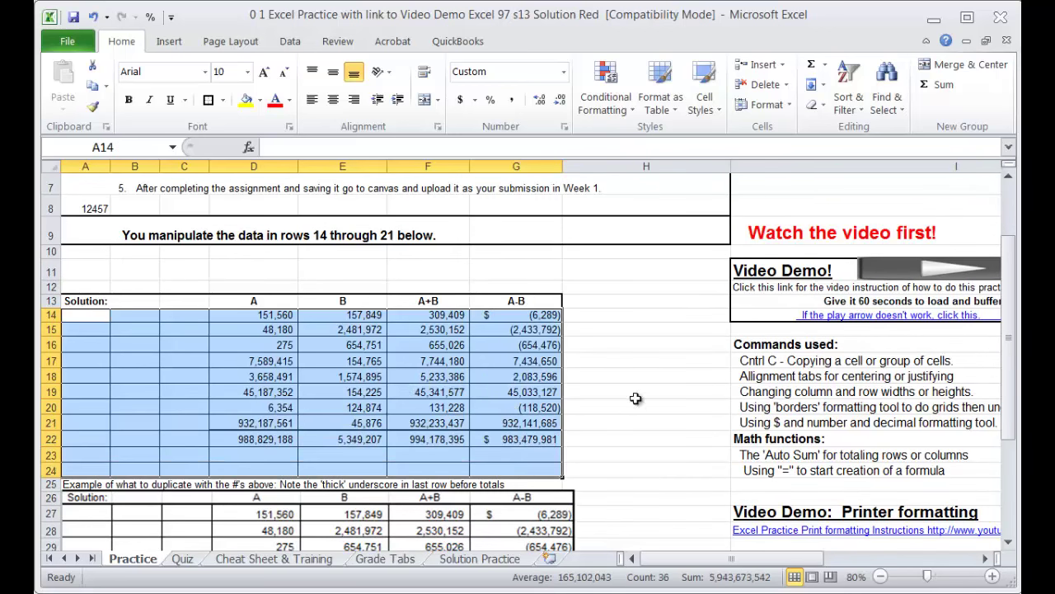
pyautogui.click(210, 99)
pyautogui.click(647, 420)
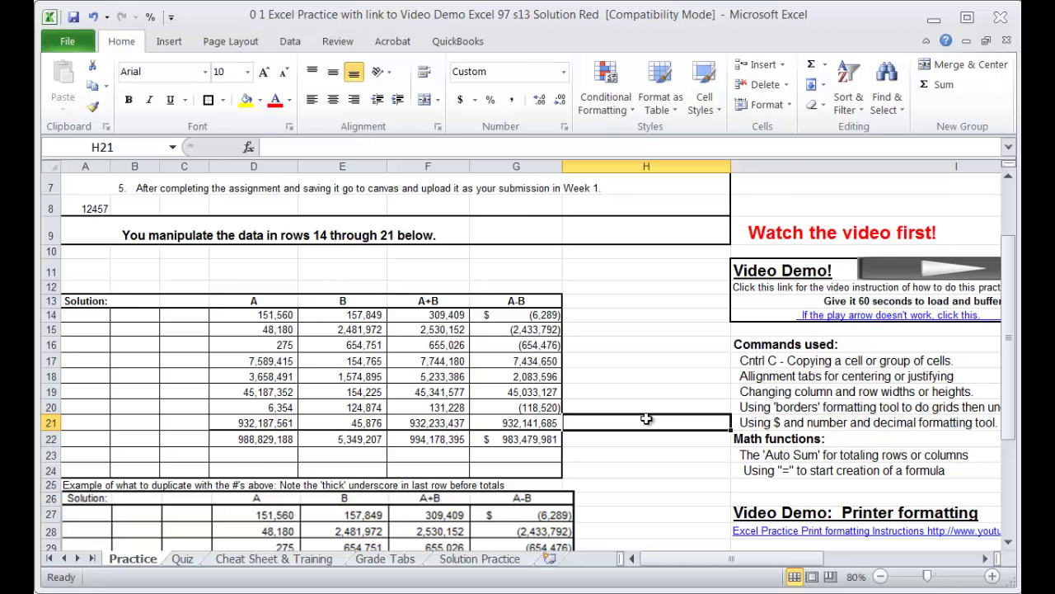
pyautogui.click(618, 454)
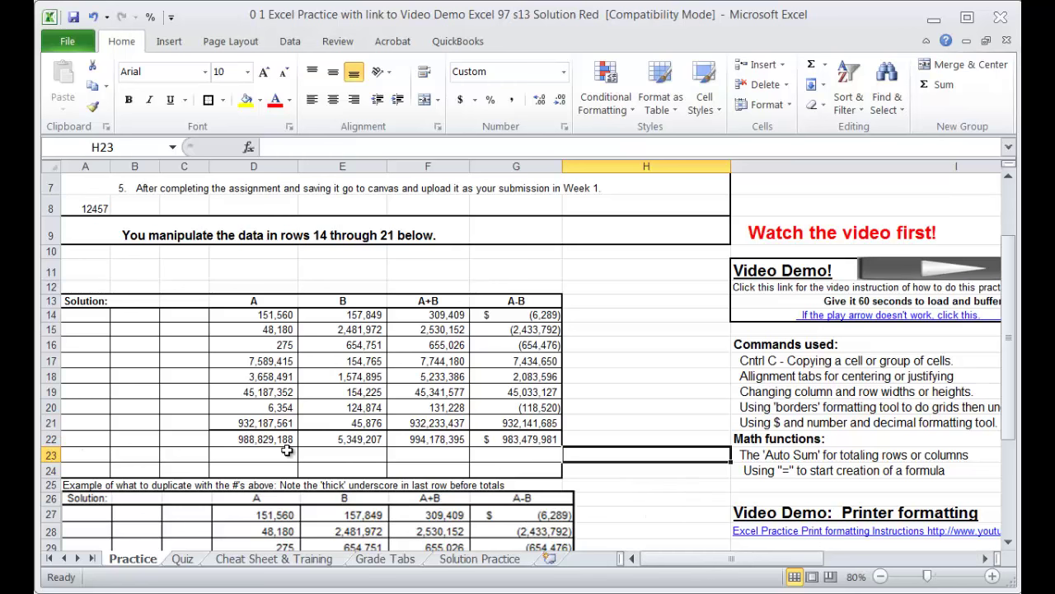
pyautogui.scroll(-2, 285, 451)
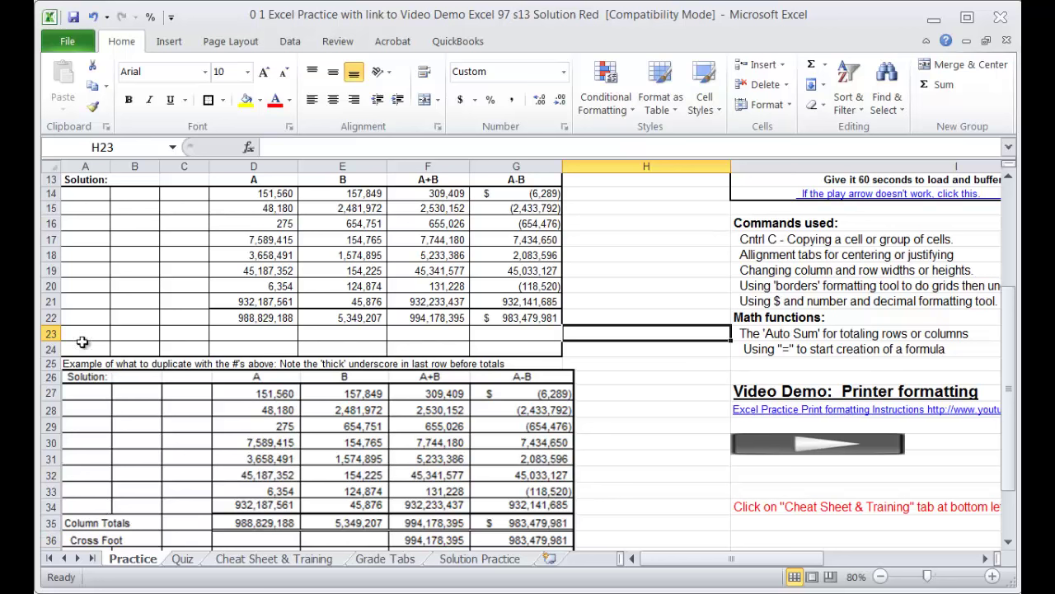
# Step: Enter the labels 'Column Totals' in A22 and 'Cross Foot' in A23
pyautogui.click(90, 313)
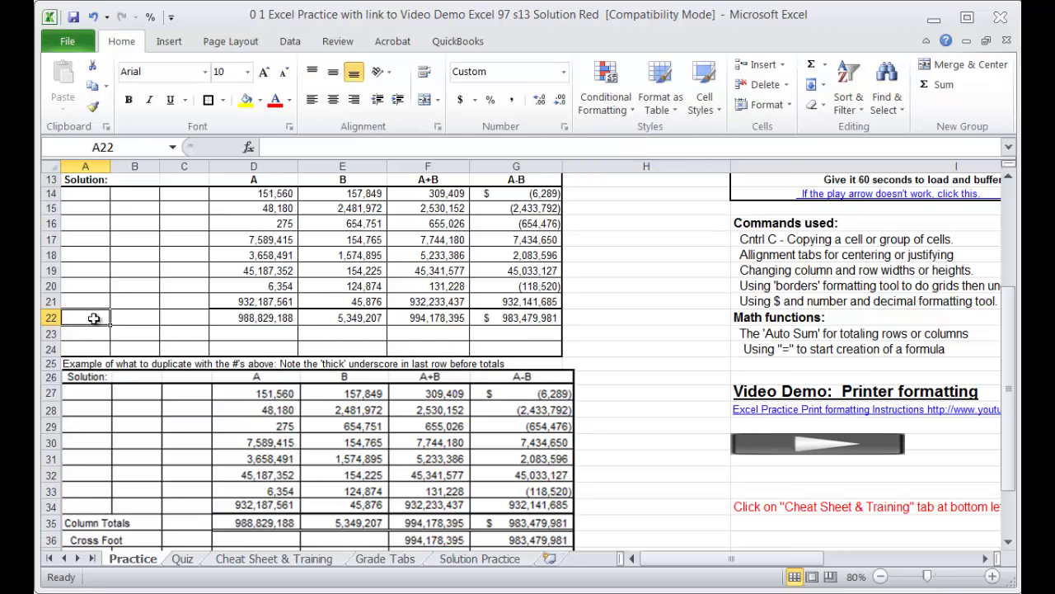
pyautogui.write('cO')
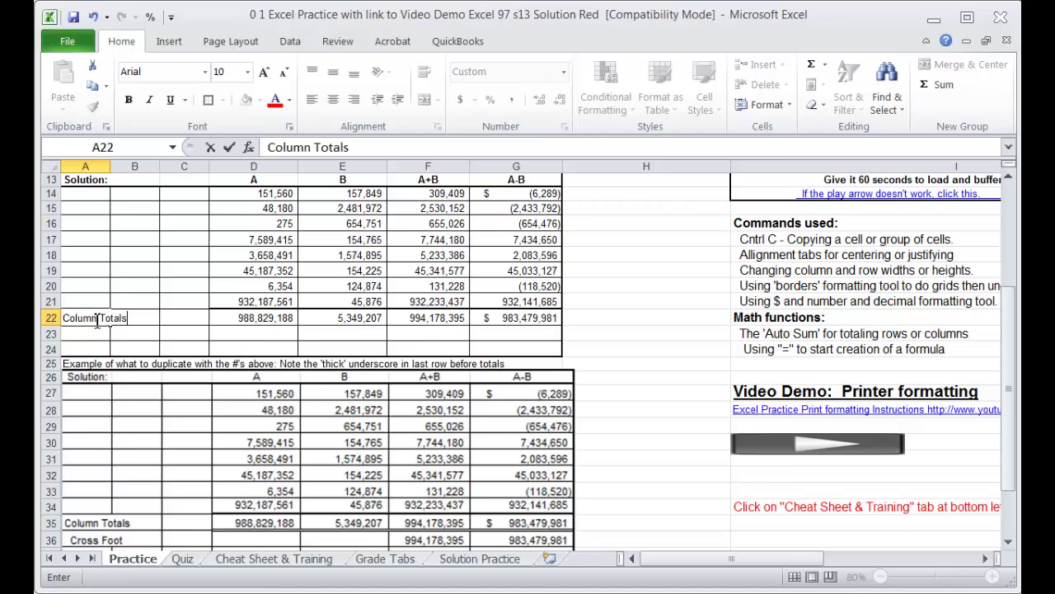
pyautogui.press('Return')
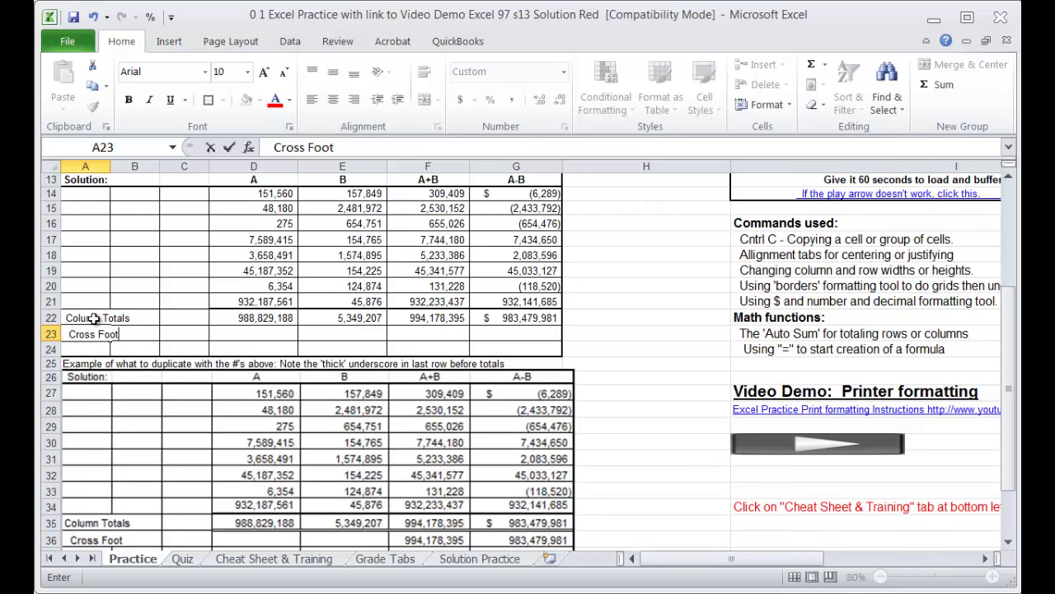
pyautogui.press('Return')
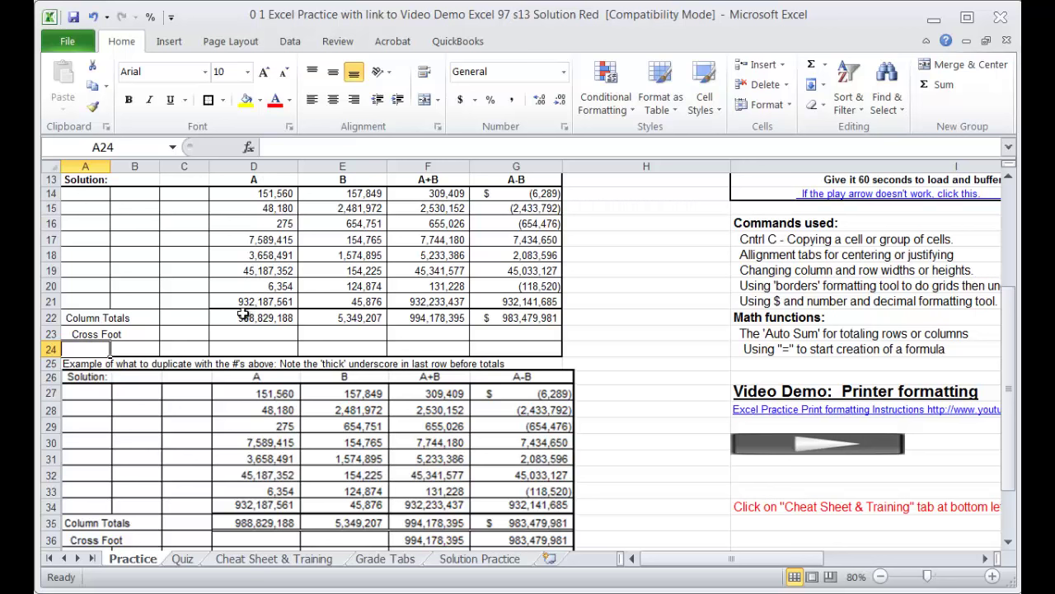
# Step: Put a bottom double border under the totals in D22:G22
pyautogui.moveTo(243, 317); pyautogui.dragTo(495, 319)
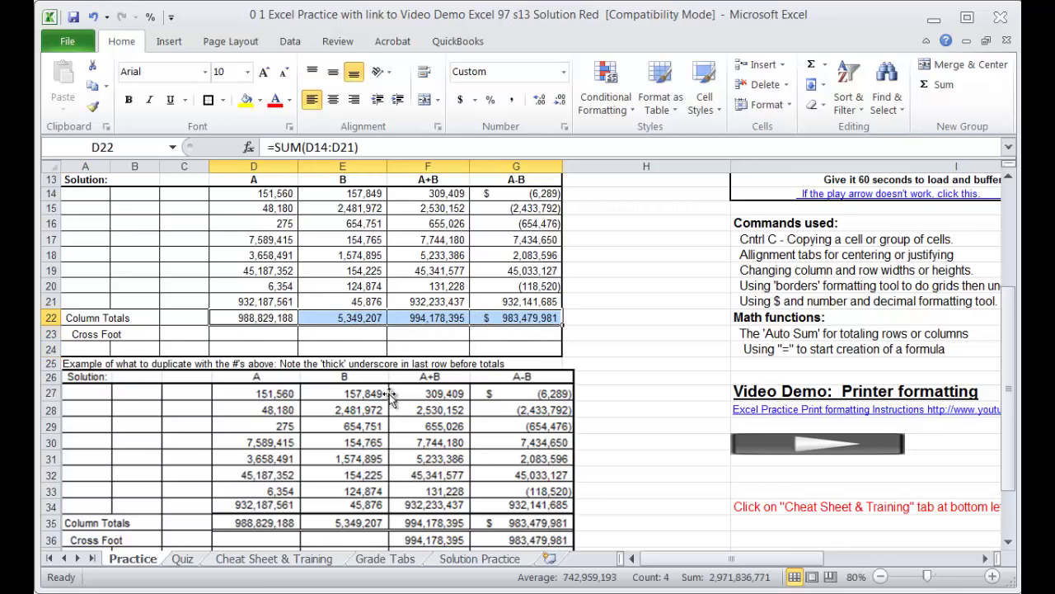
pyautogui.click(223, 100)
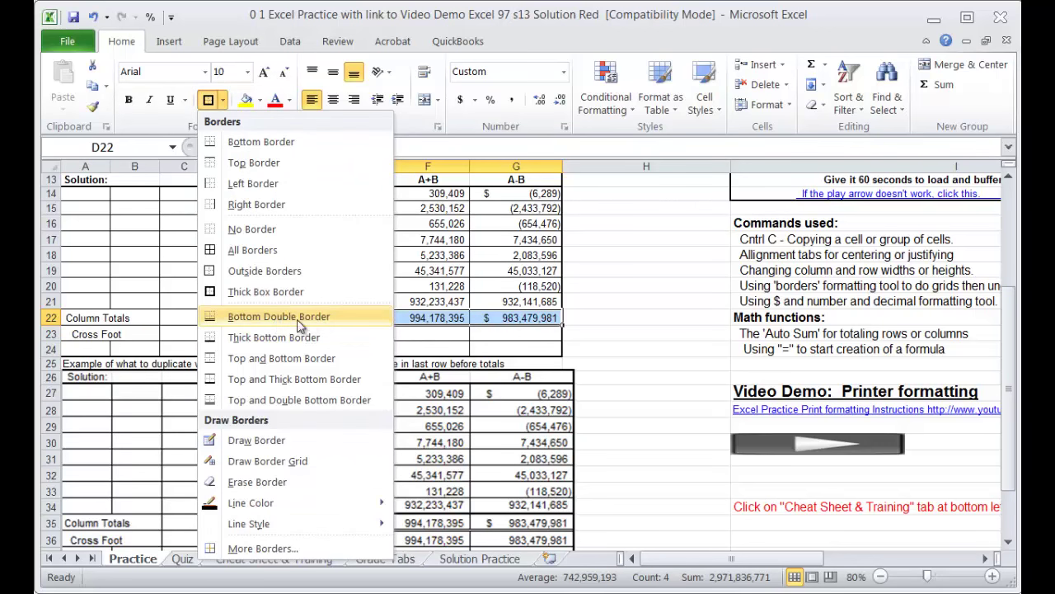
pyautogui.click(212, 317)
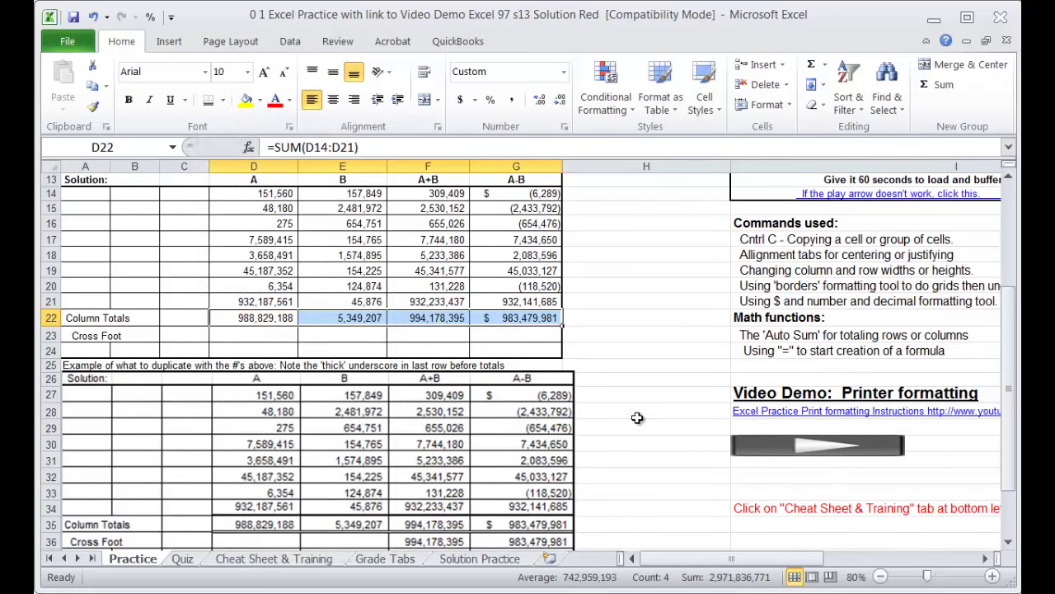
pyautogui.click(647, 427)
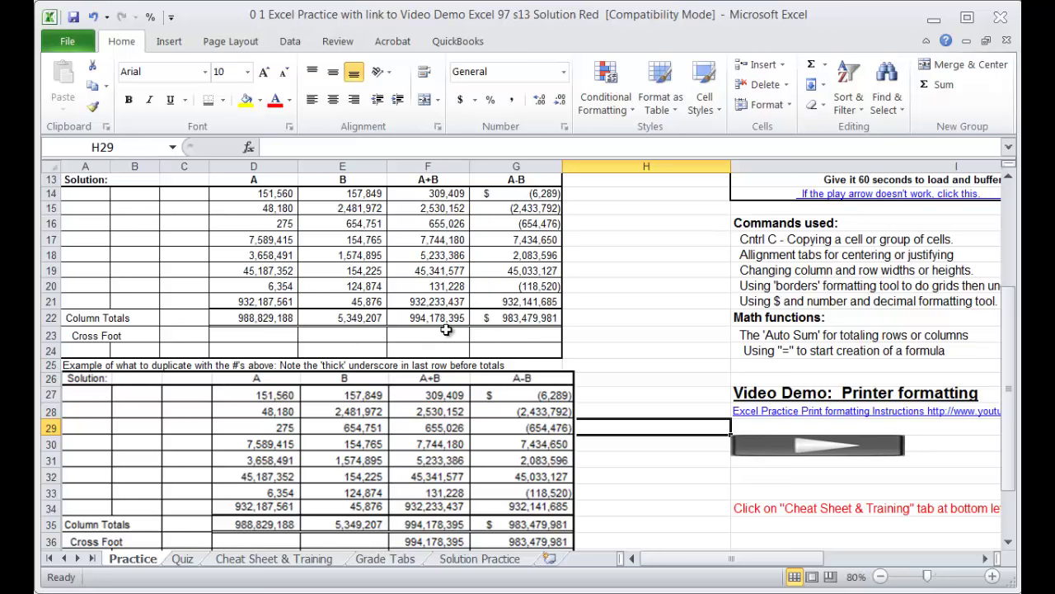
# Step: Enter =D22+E22 in F23 so it shows 994,178,395
pyautogui.click(439, 335)
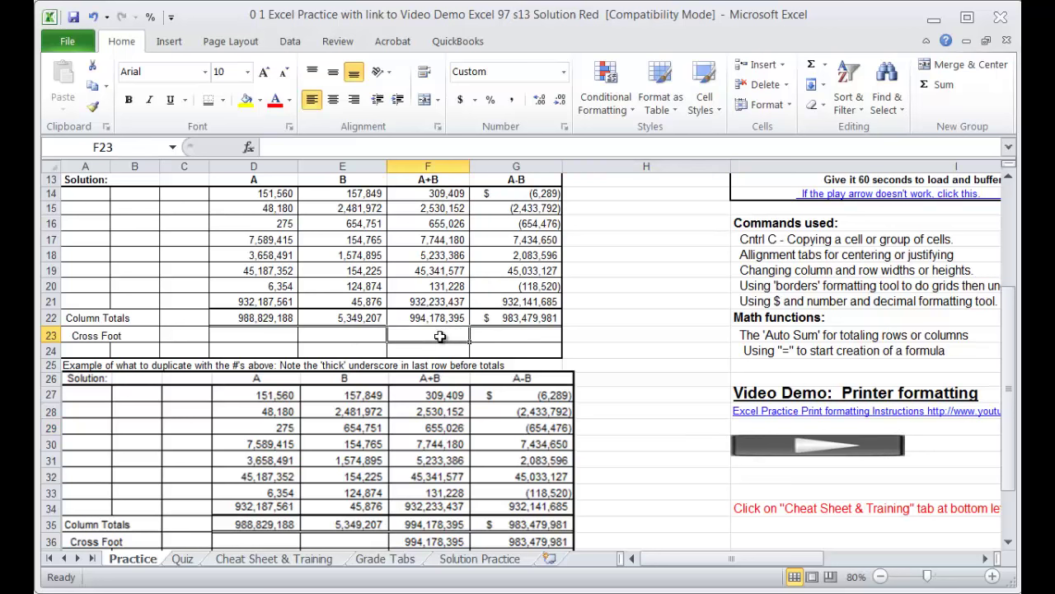
pyautogui.write('=')
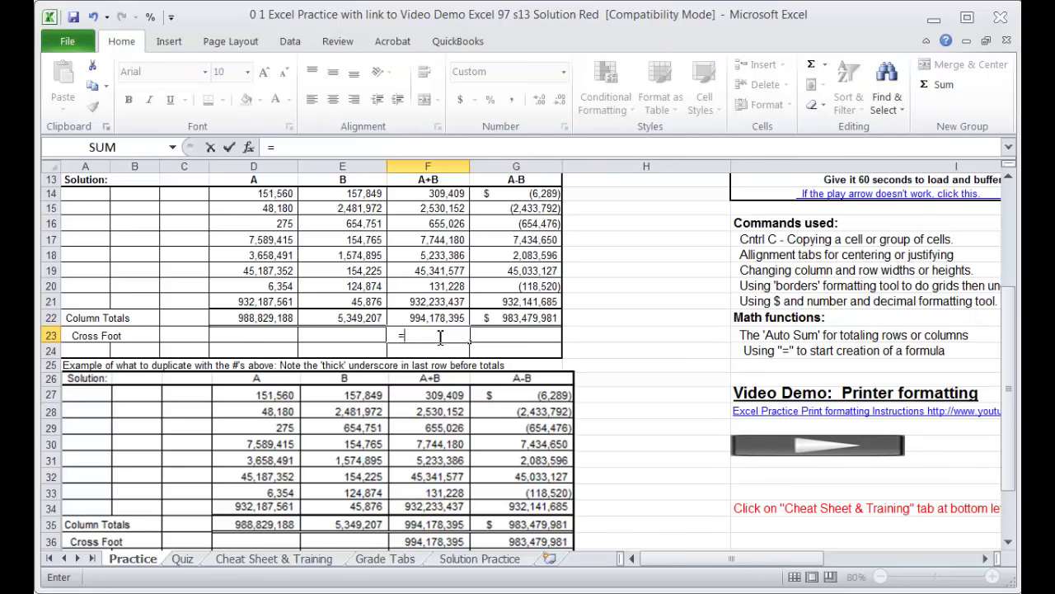
pyautogui.click(265, 319)
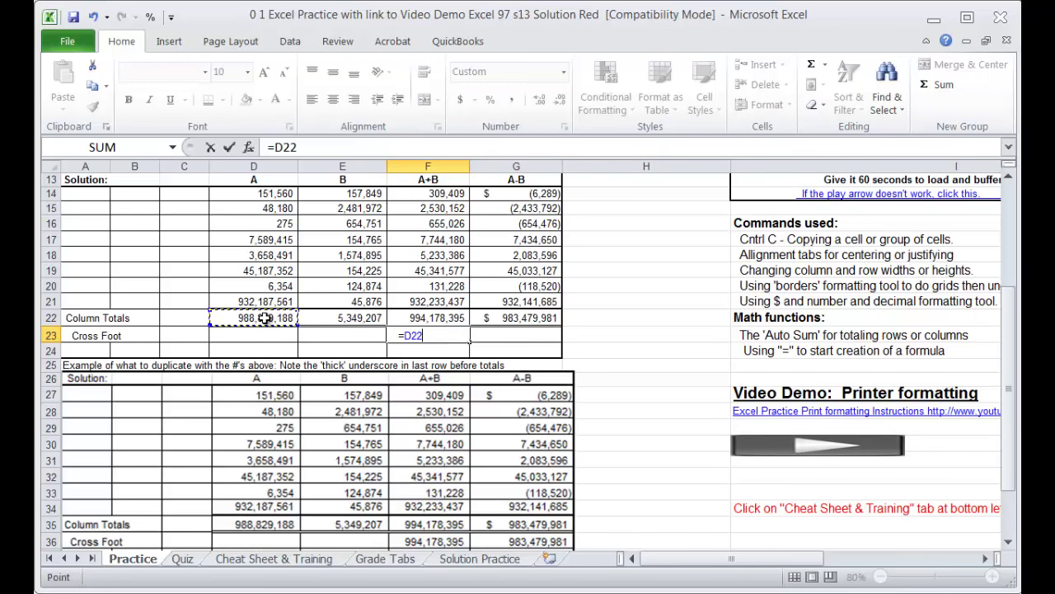
pyautogui.write('+')
pyautogui.click(336, 317)
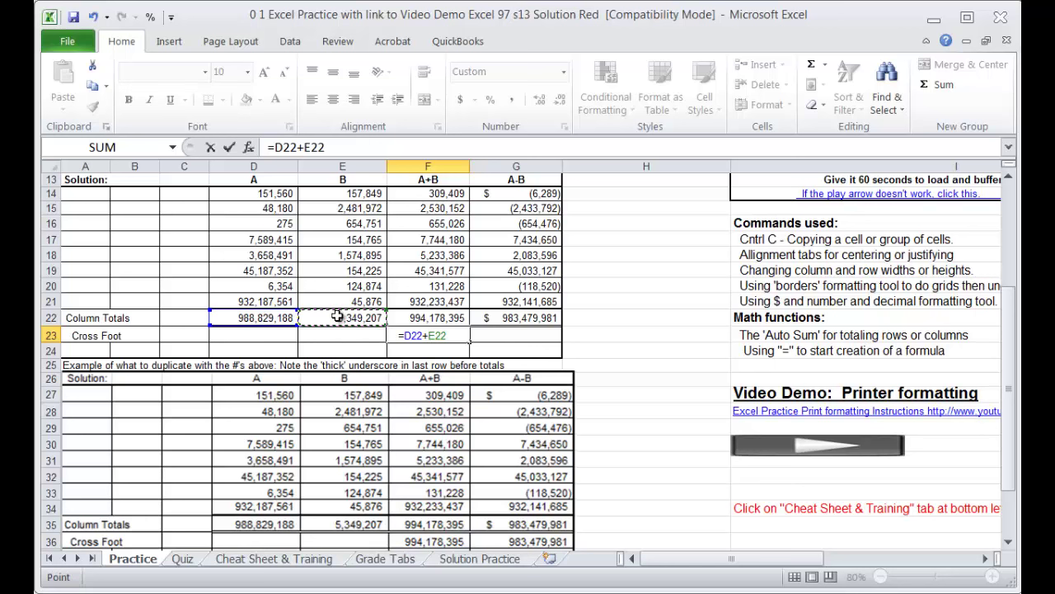
pyautogui.press('Return')
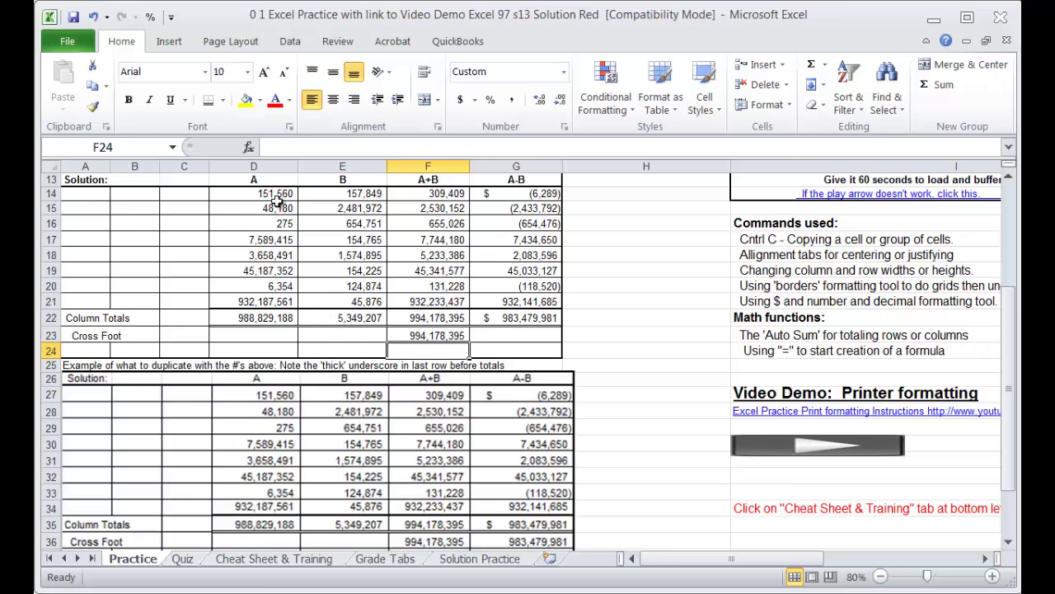
# Step: Enter =D22-E22 in G23 so it shows 983,479,981
pyautogui.click(507, 334)
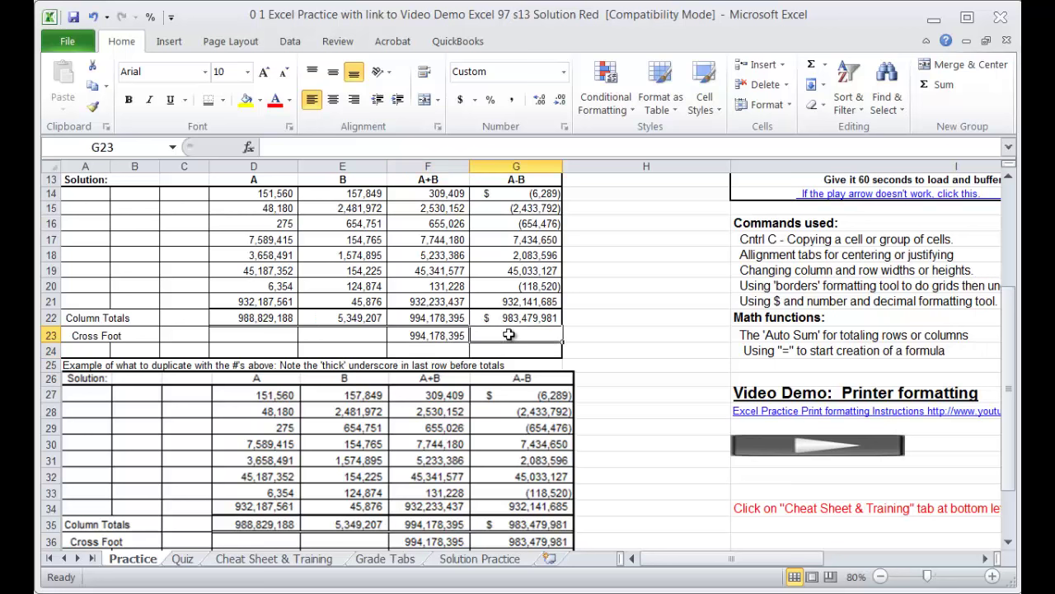
pyautogui.write('=')
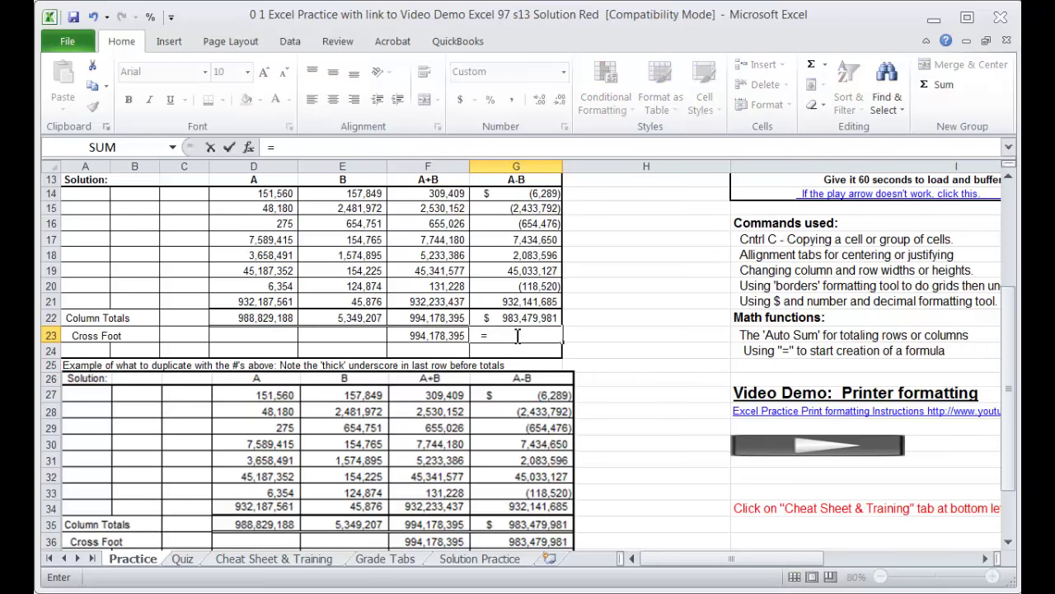
pyautogui.click(280, 318)
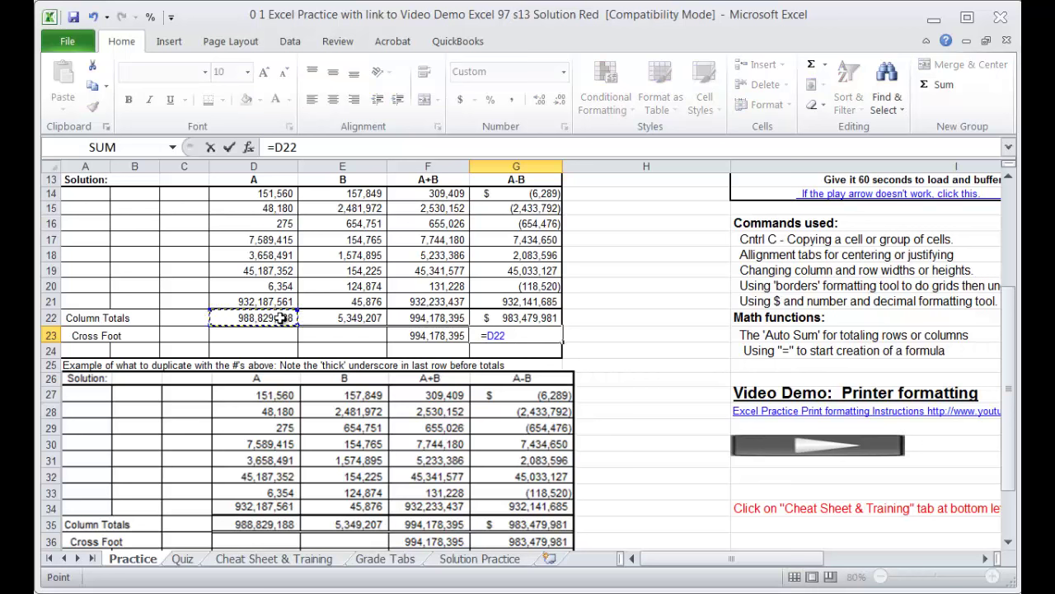
pyautogui.write('-')
pyautogui.click(363, 319)
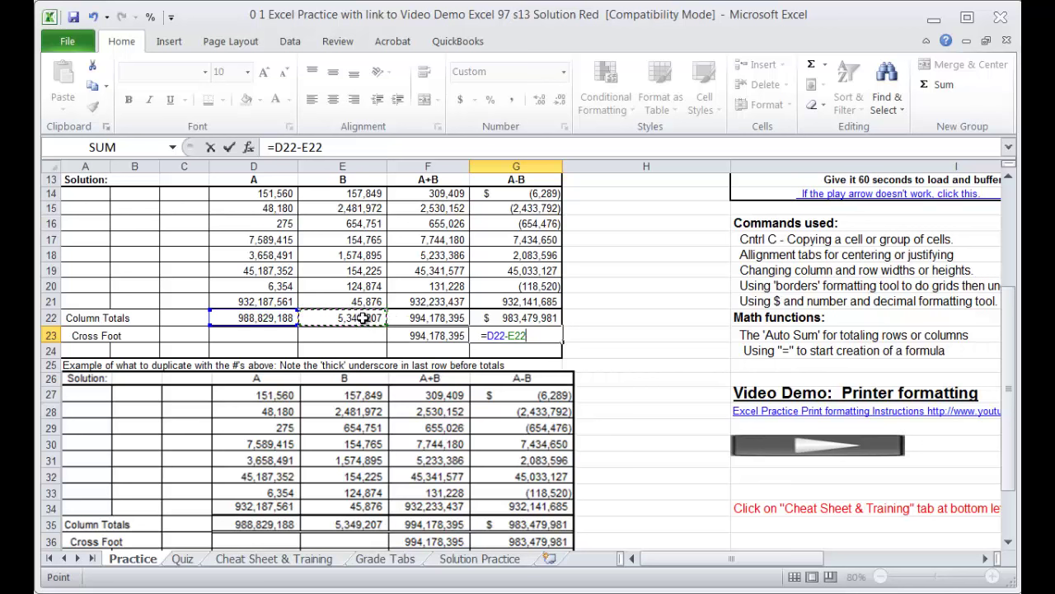
pyautogui.press('Return')
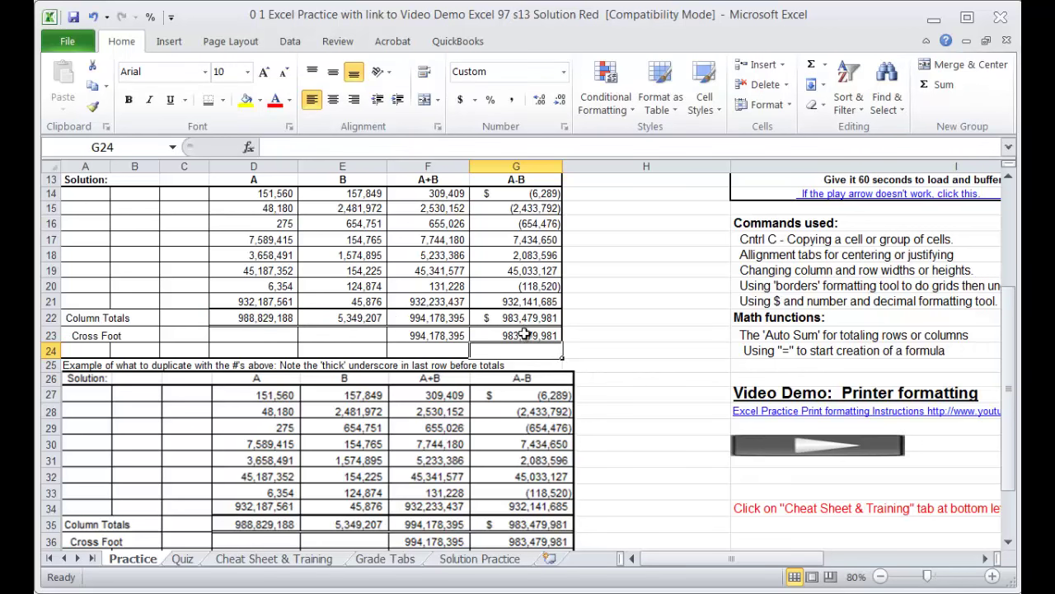
pyautogui.moveTo(634, 507); pyautogui.dragTo(684, 519)
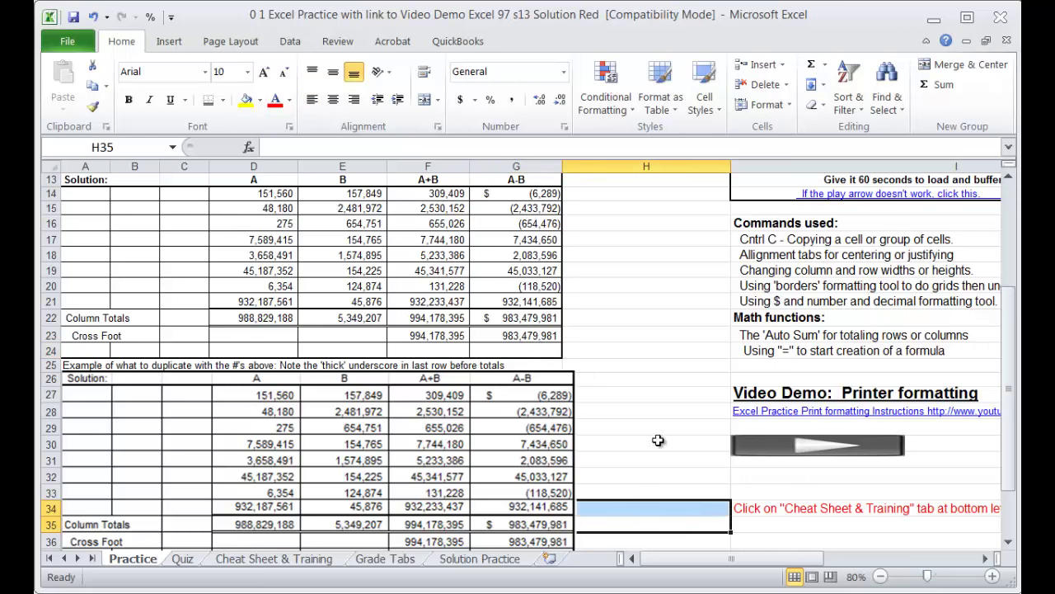
# Step: Scroll up and down the Practice sheet to review the finished table
pyautogui.scroll(4, 657, 435)
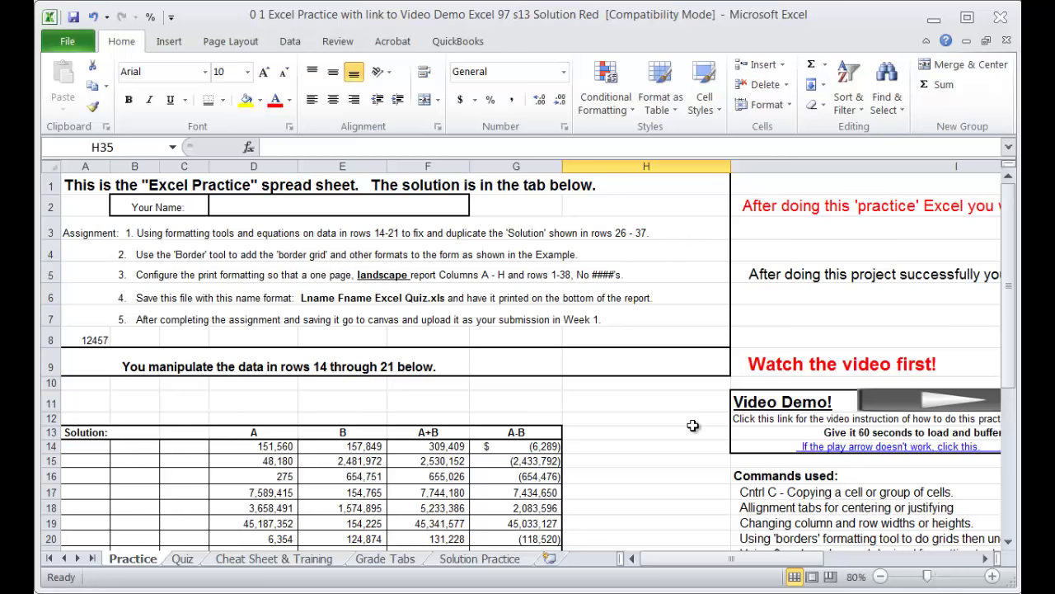
pyautogui.scroll(-2, 689, 422)
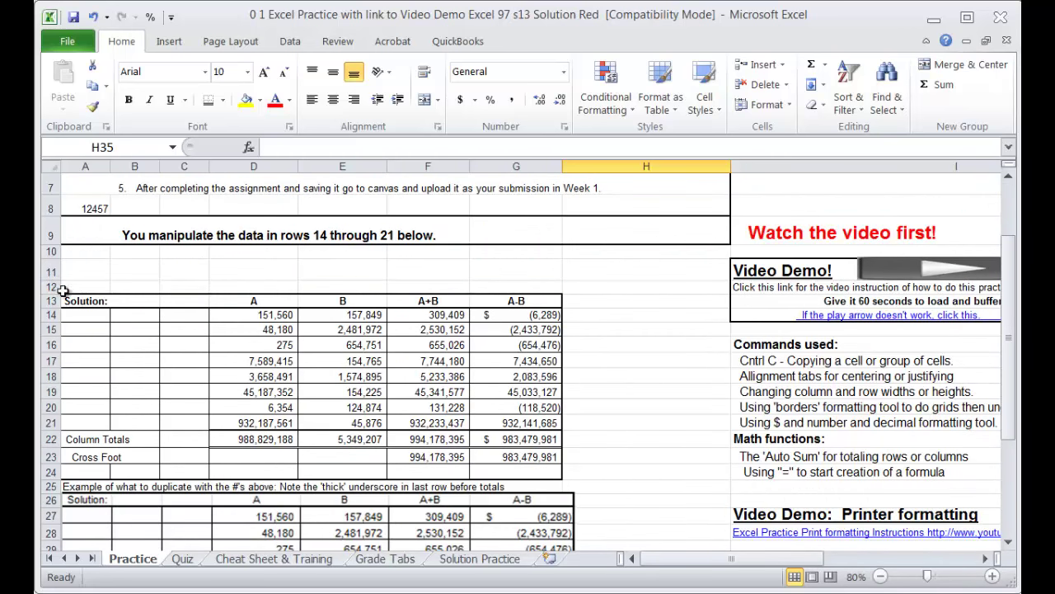
pyautogui.scroll(2, 64, 287)
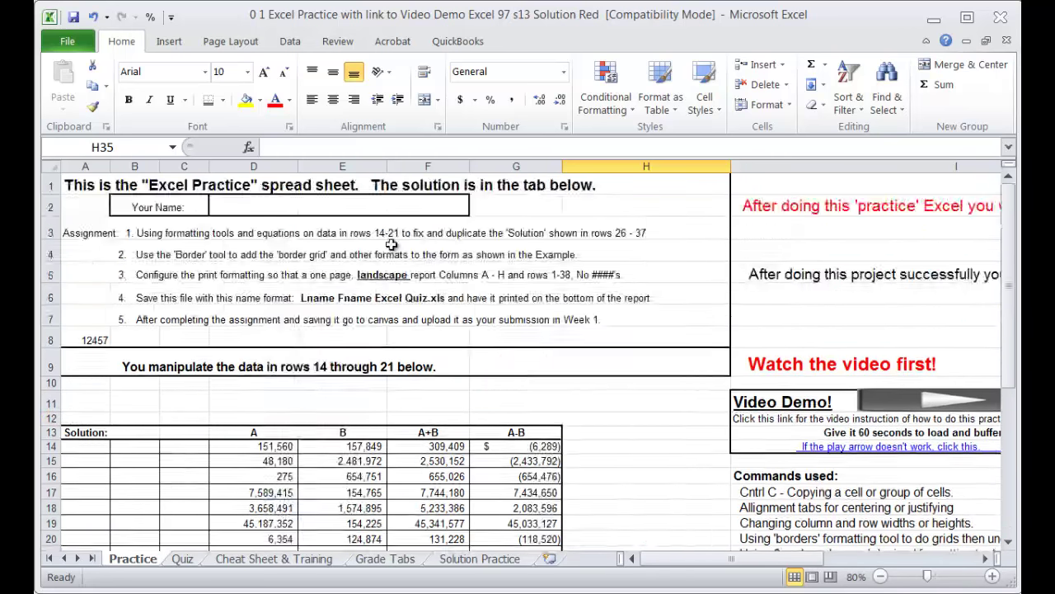
pyautogui.scroll(-1, 66, 463)
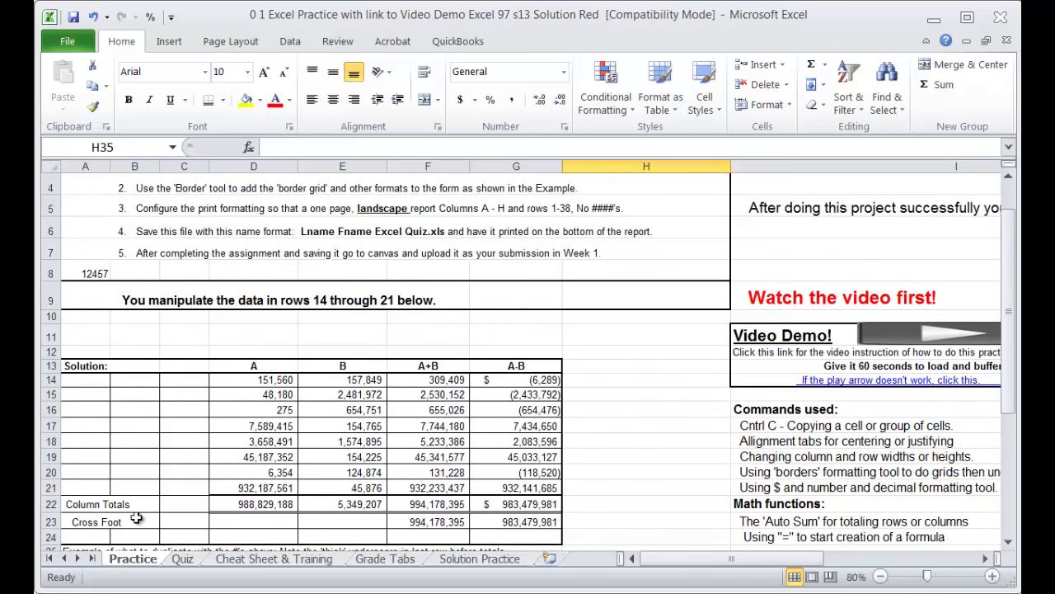
pyautogui.scroll(-3, 659, 457)
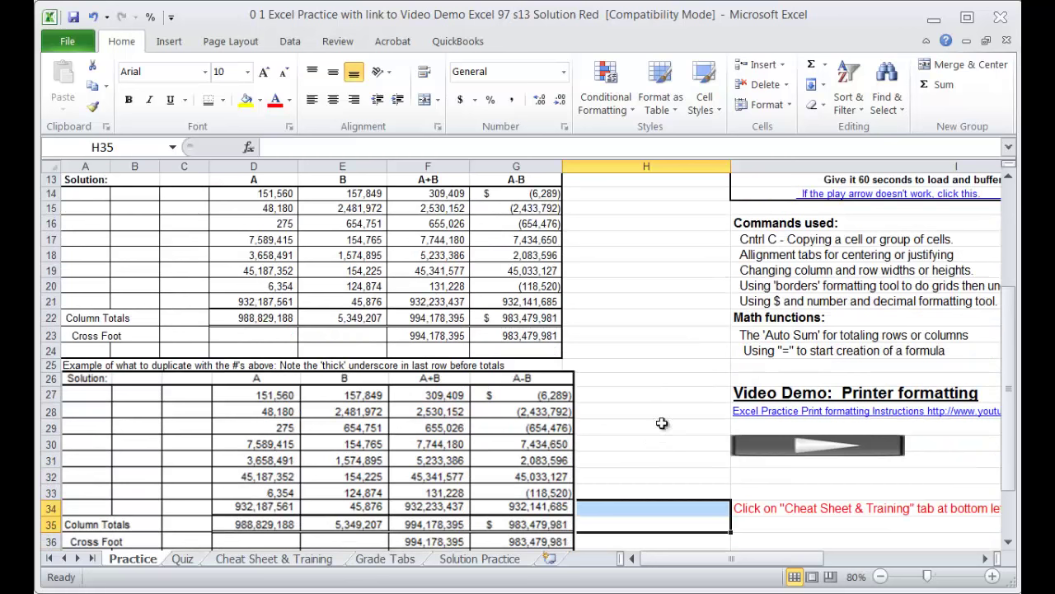
pyautogui.scroll(-1, 671, 400)
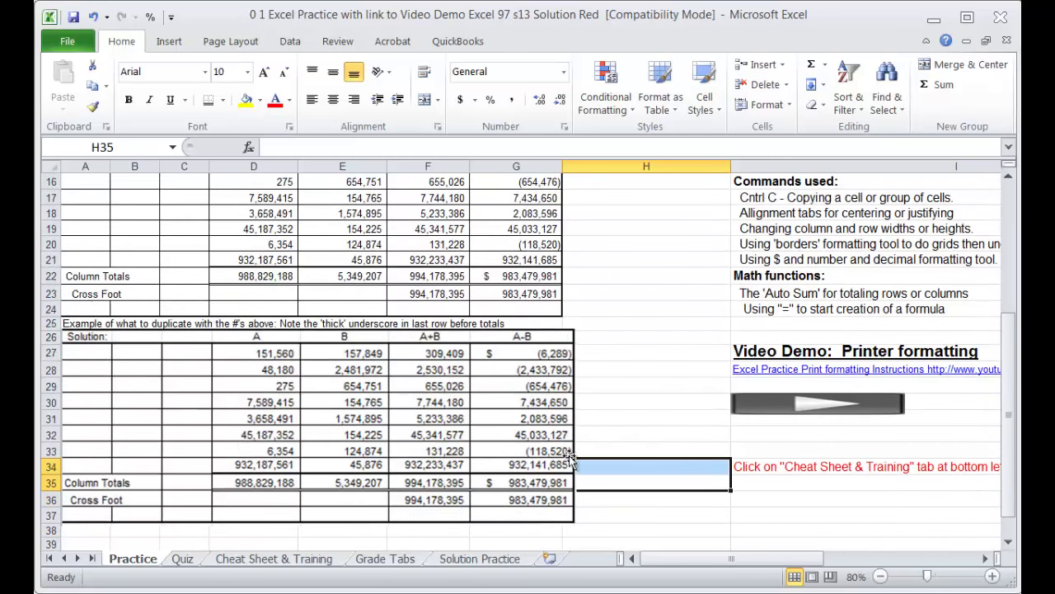
pyautogui.scroll(5, 649, 410)
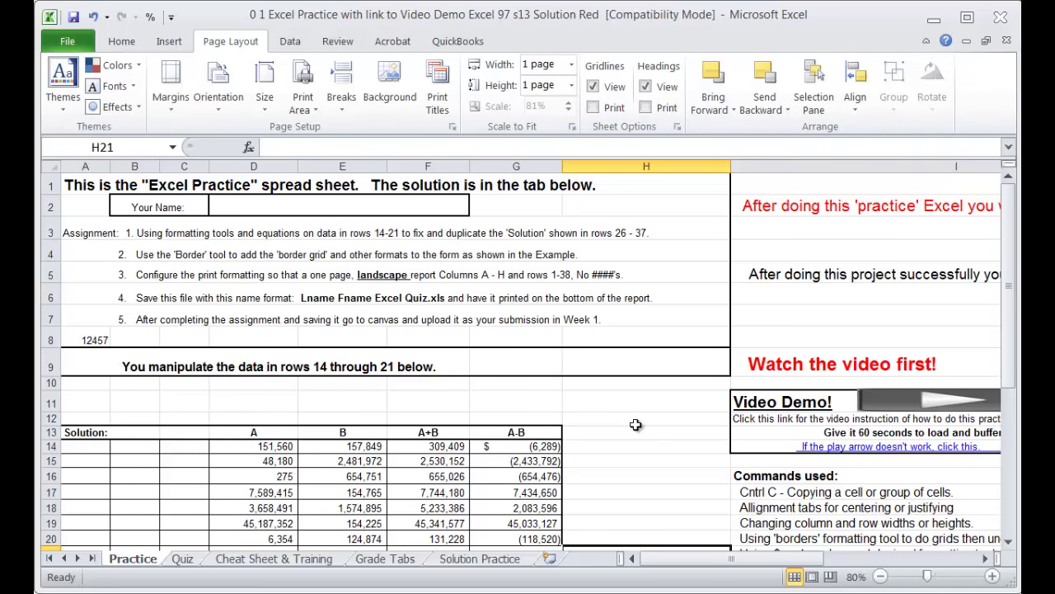
# Step: Preview the printout on one page at 81% scale, then return to the worksheet
pyautogui.hotkey('ctrl', 'p')
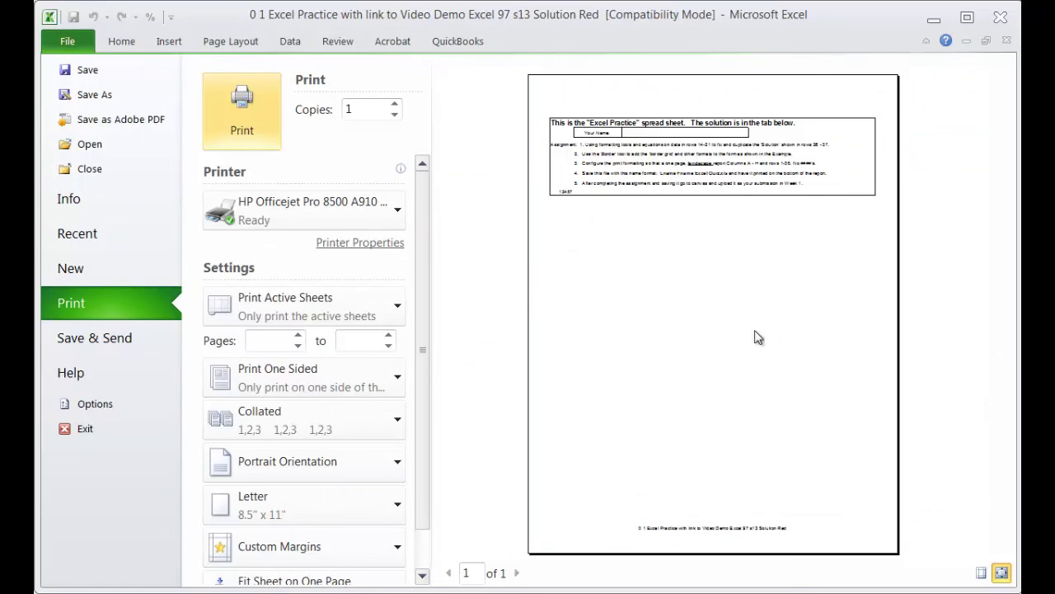
pyautogui.press('Escape')
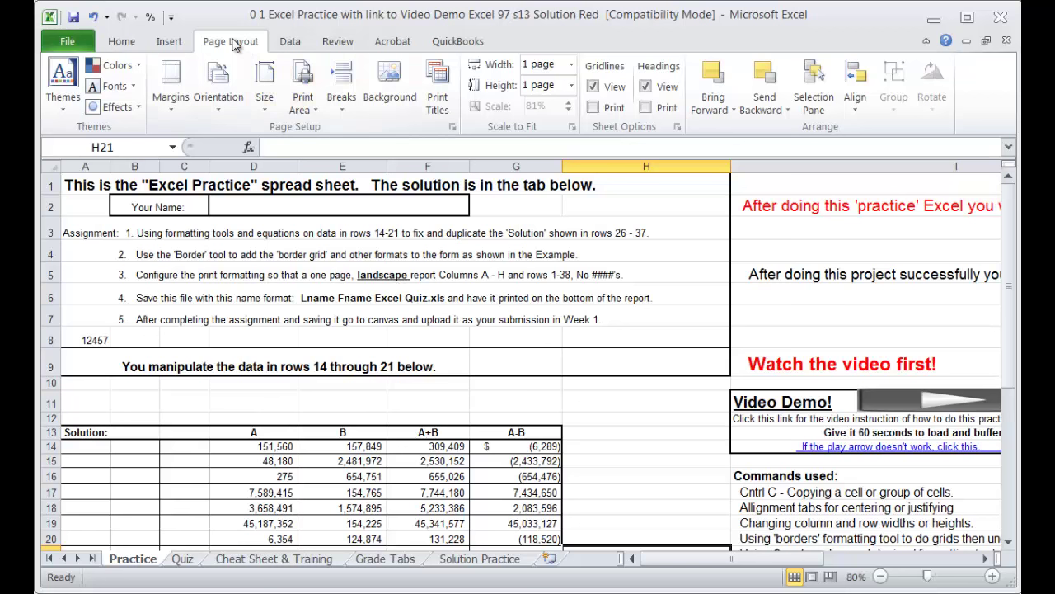
# Step: Select A1:H38 and set it as the Practice sheet's print area
pyautogui.click(123, 41)
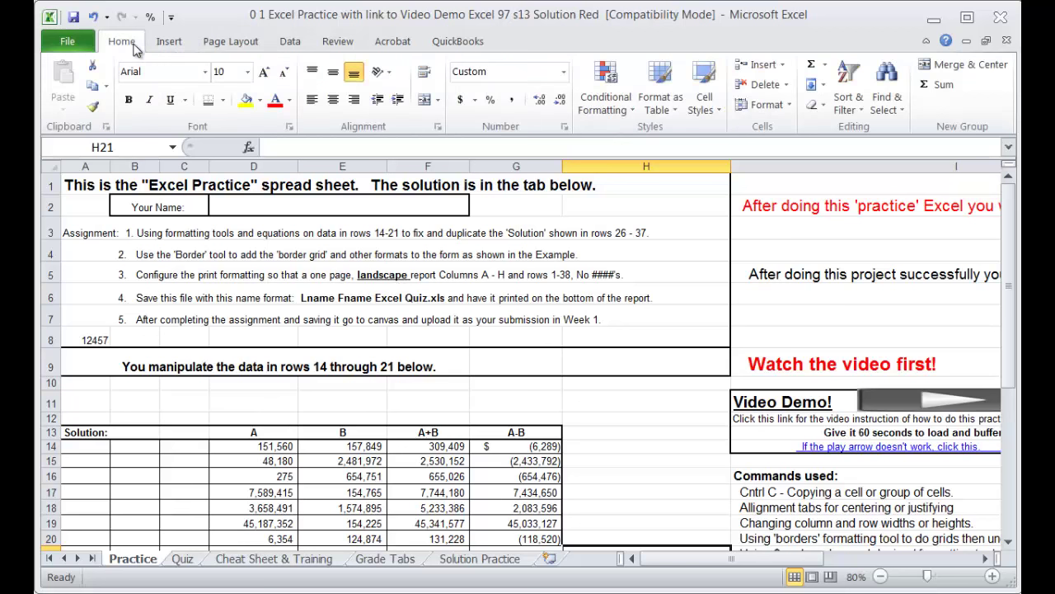
pyautogui.click(233, 45)
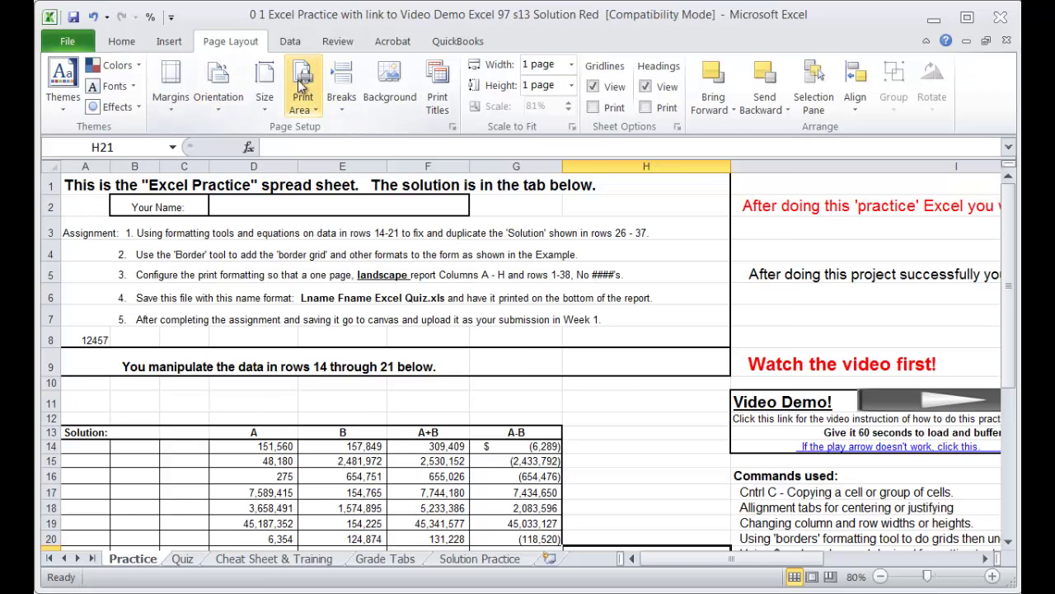
pyautogui.moveTo(79, 183); pyautogui.dragTo(644, 273)
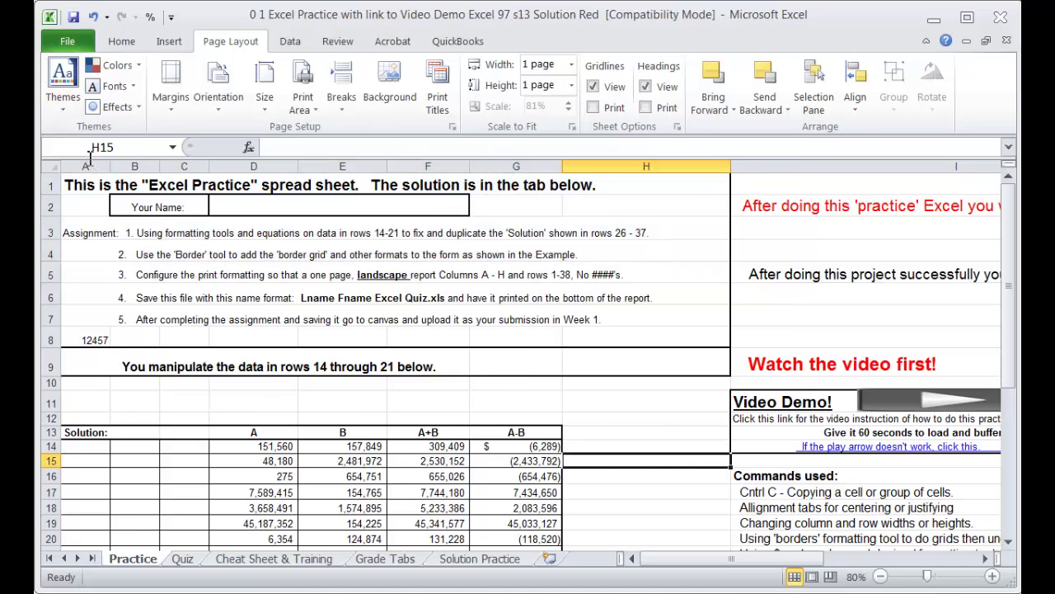
pyautogui.click(86, 183)
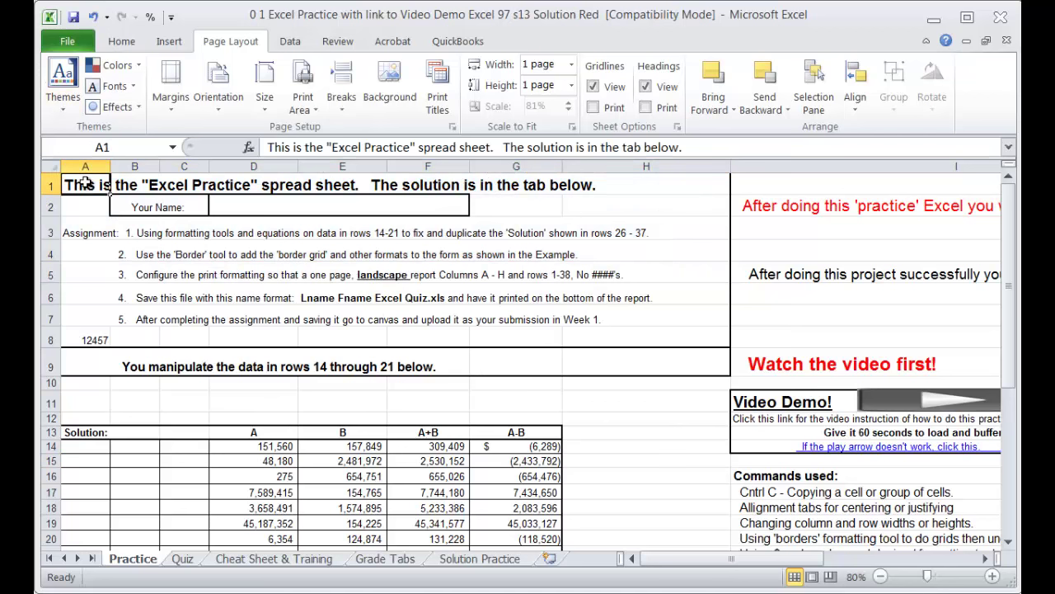
pyautogui.moveTo(86, 183); pyautogui.dragTo(698, 501)
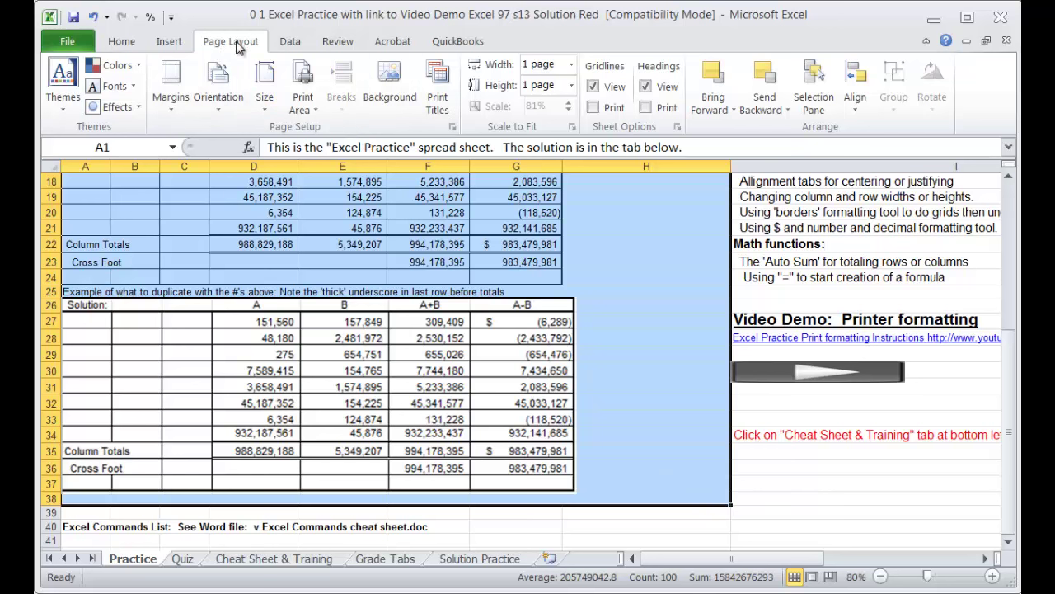
pyautogui.click(303, 89)
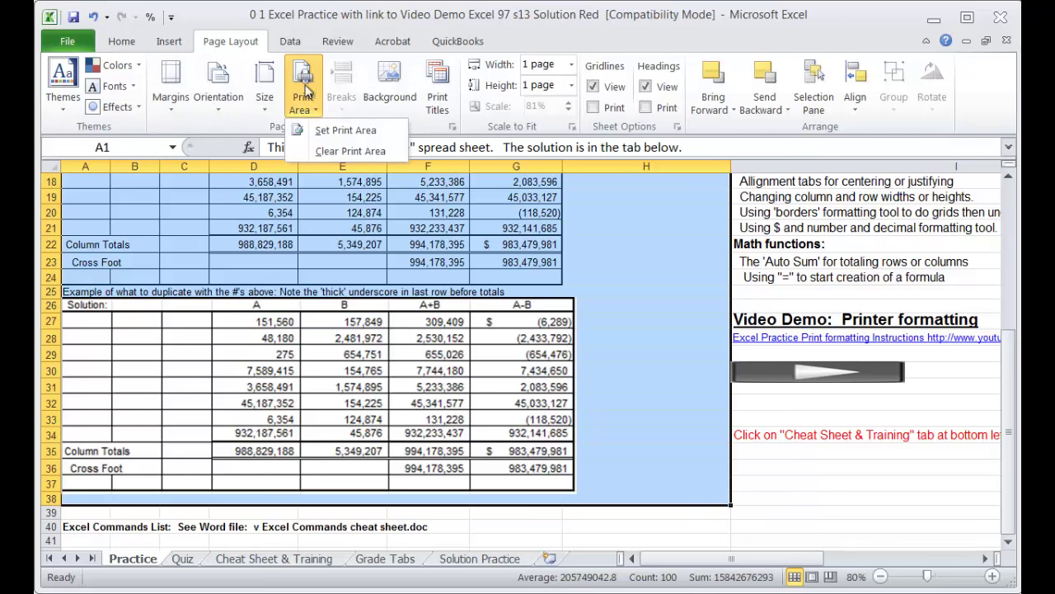
pyautogui.click(343, 131)
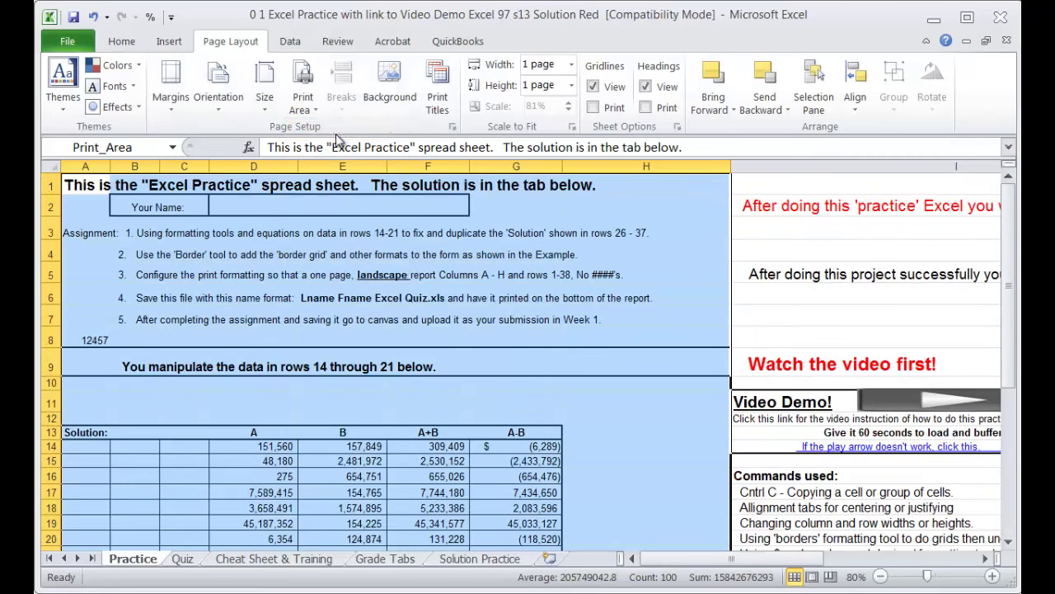
# Step: Set the page to landscape, fitted to 1 page, and preview it at 77% scale
pyautogui.click(453, 128)
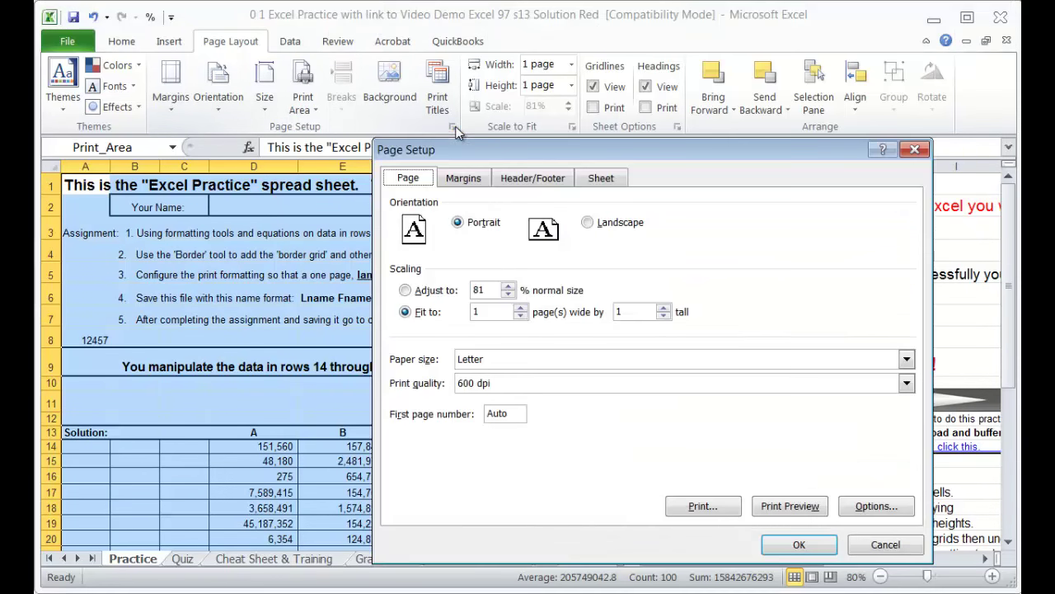
pyautogui.click(406, 291)
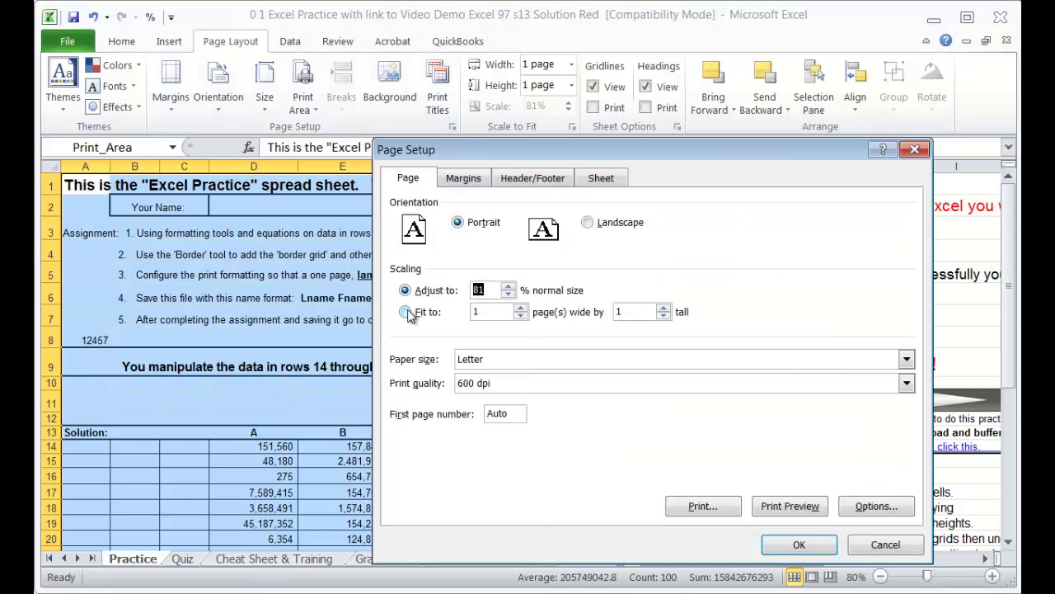
pyautogui.click(407, 312)
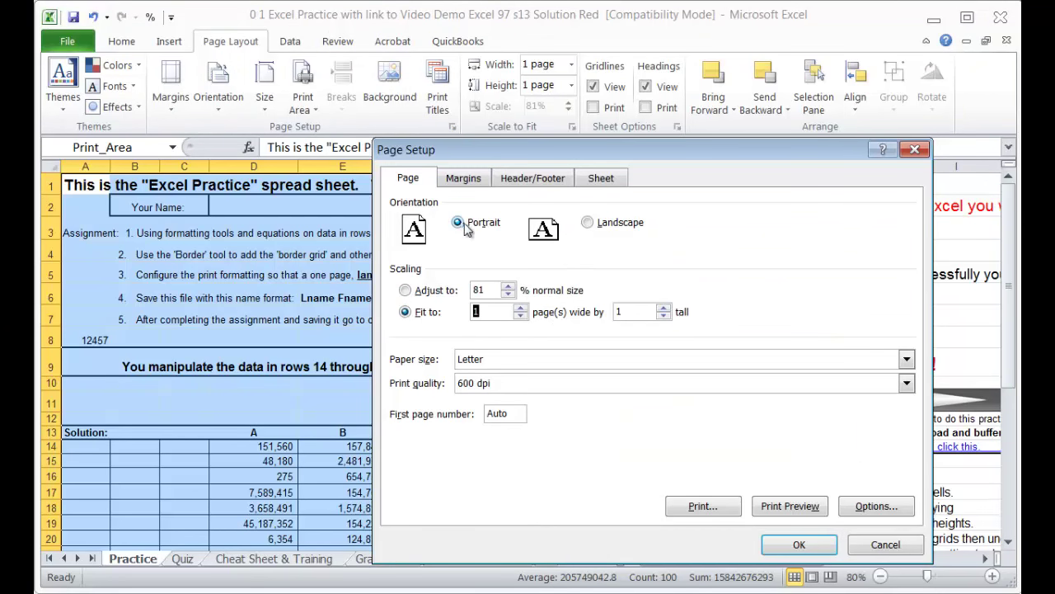
pyautogui.click(595, 224)
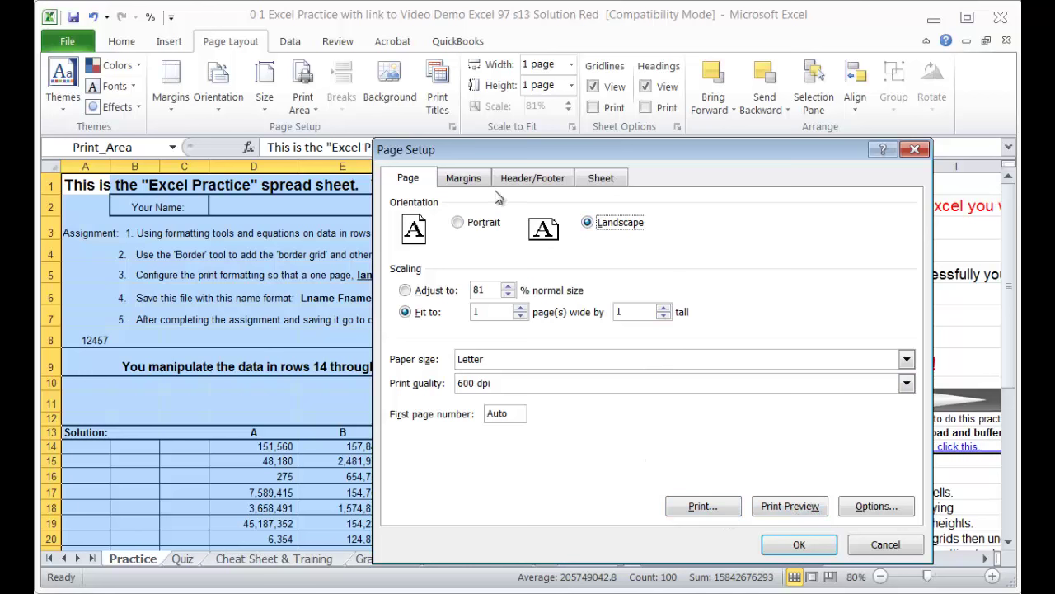
pyautogui.click(520, 185)
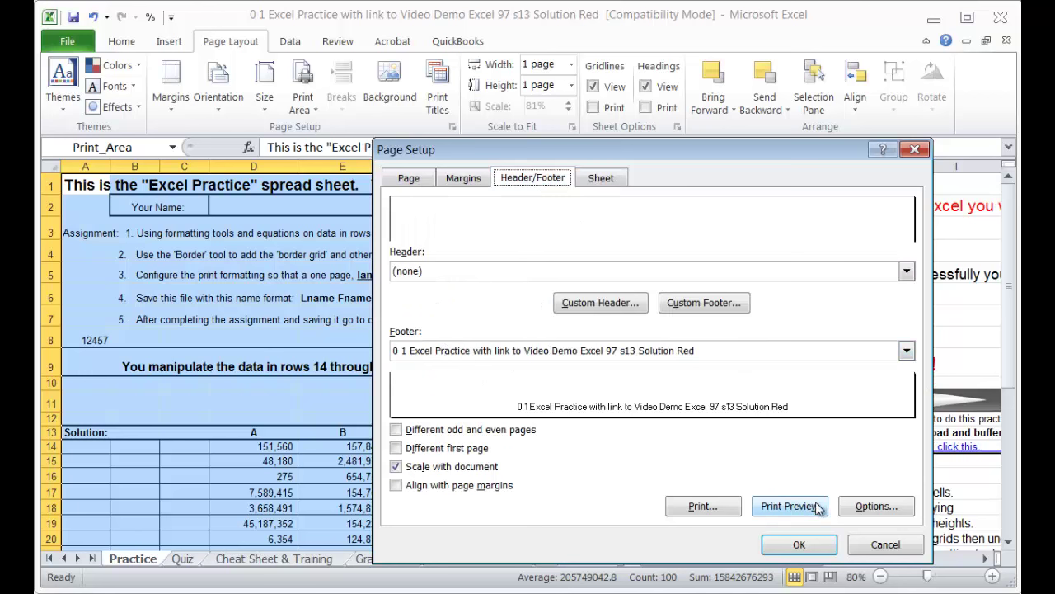
pyautogui.click(601, 179)
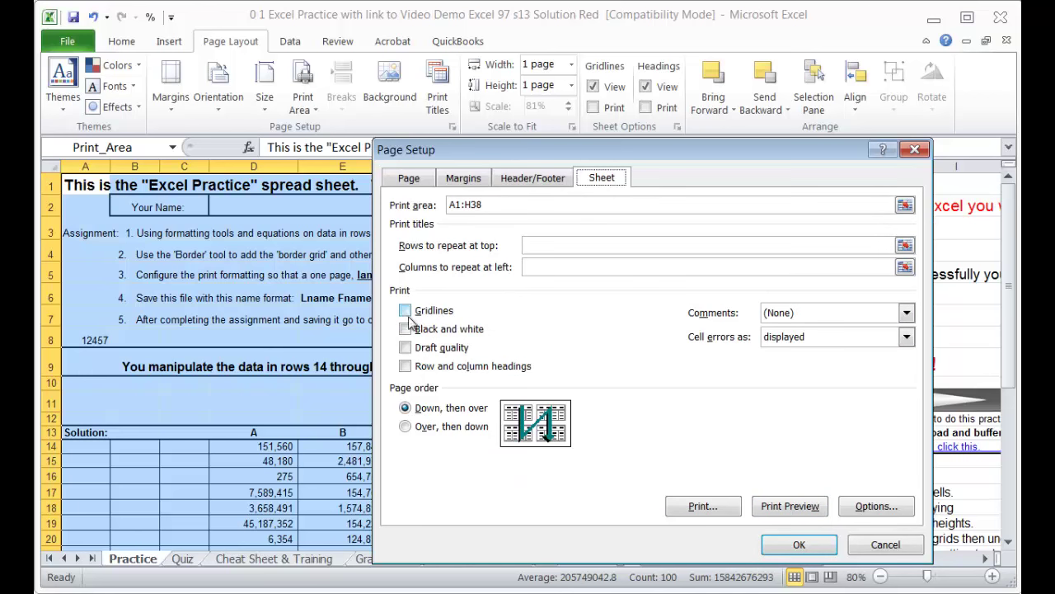
pyautogui.click(790, 506)
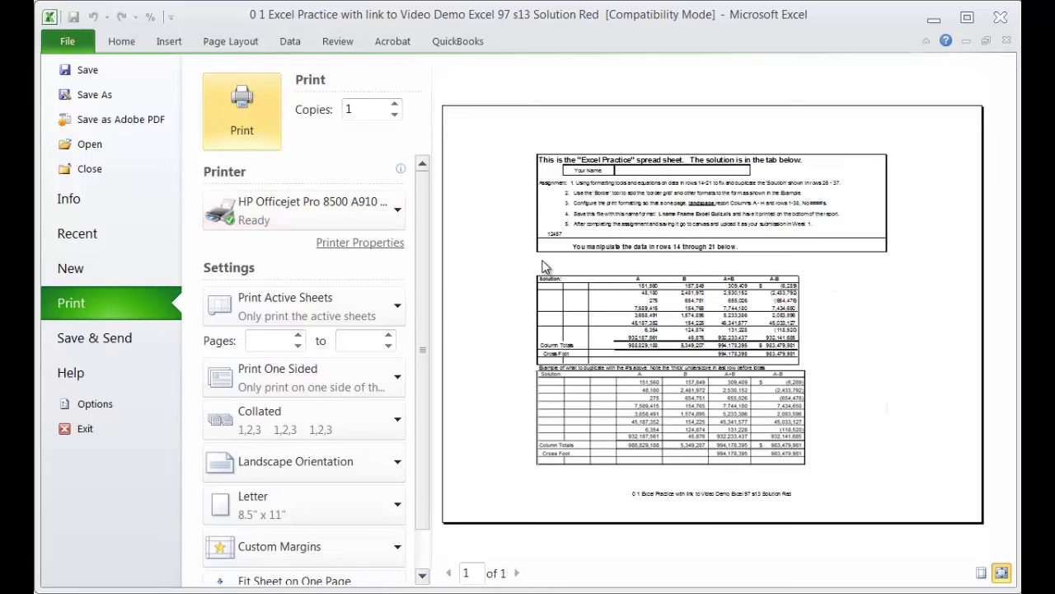
pyautogui.press('Escape')
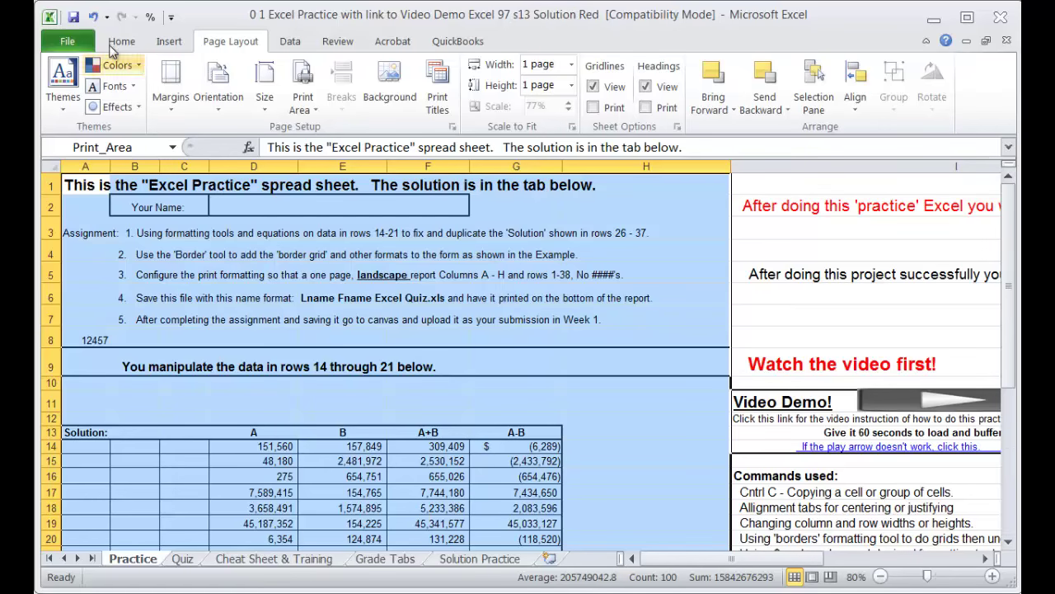
# Step: Save as Excel 97-2003, named with the student's last and first name plus 'Excel Practice'
pyautogui.click(73, 45)
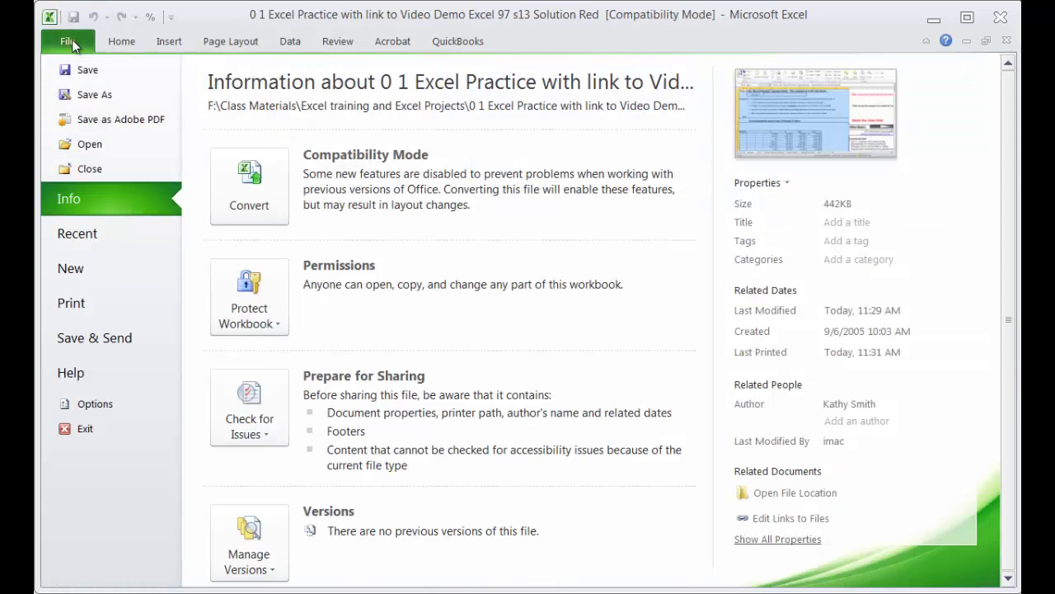
pyautogui.click(97, 97)
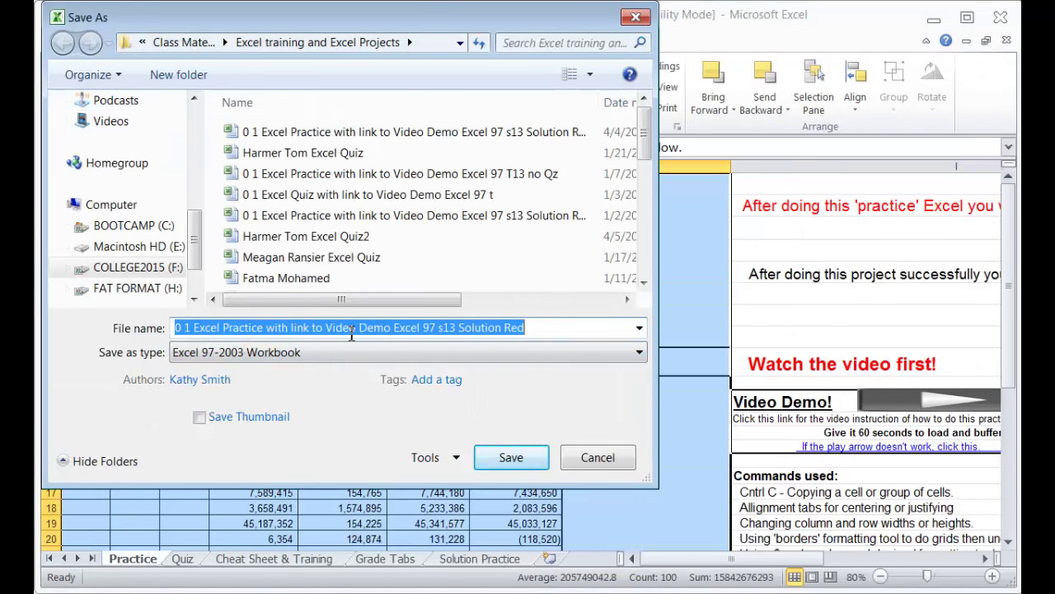
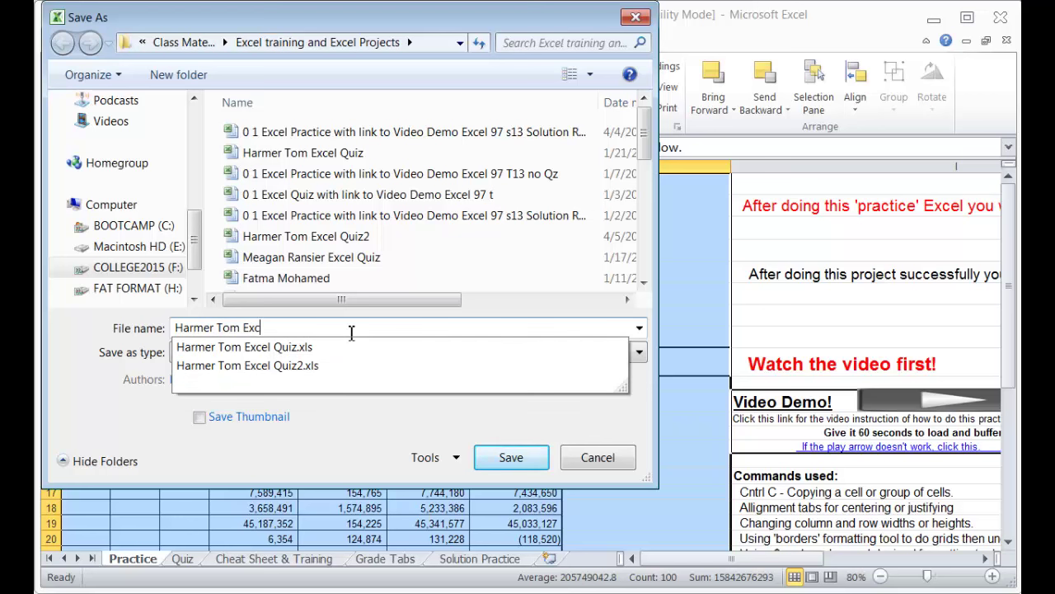
pyautogui.write('el Practice')
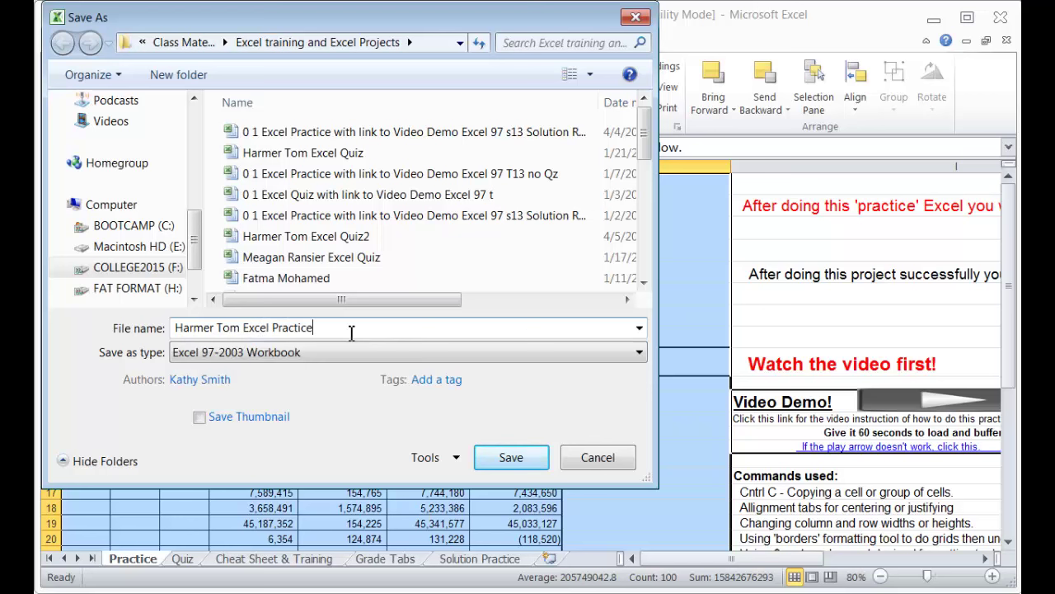
pyautogui.click(511, 458)
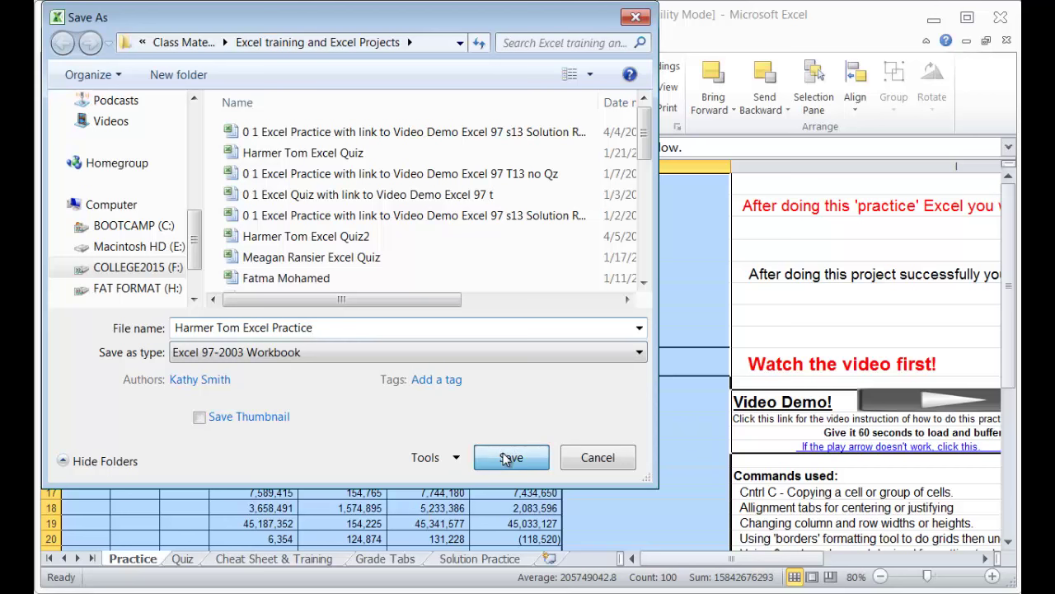
pyautogui.click(601, 433)
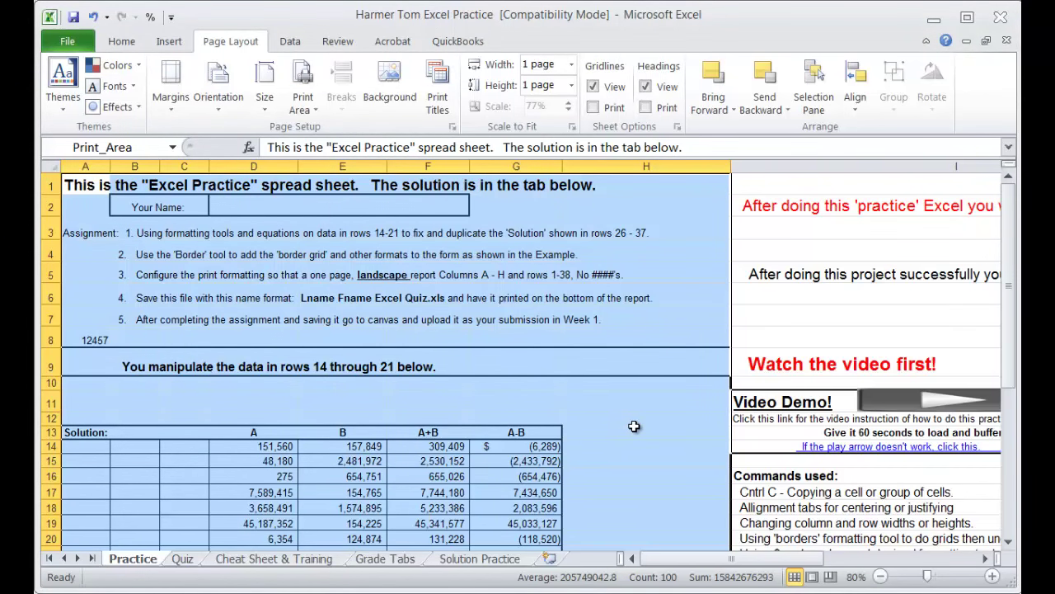
pyautogui.scroll(-4, 635, 427)
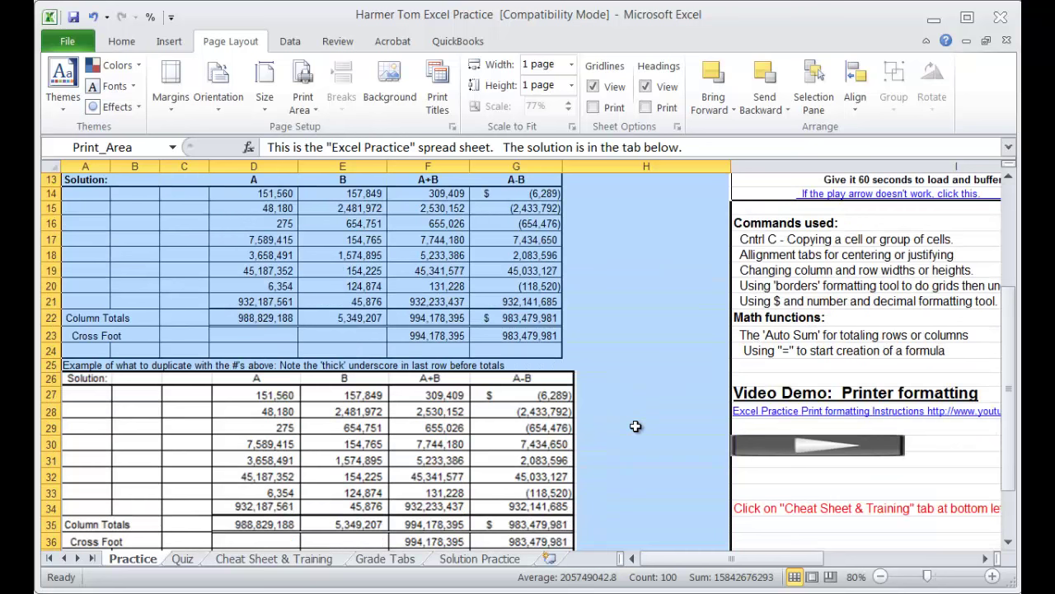
pyautogui.scroll(4, 634, 426)
pyautogui.scroll(-3, 637, 427)
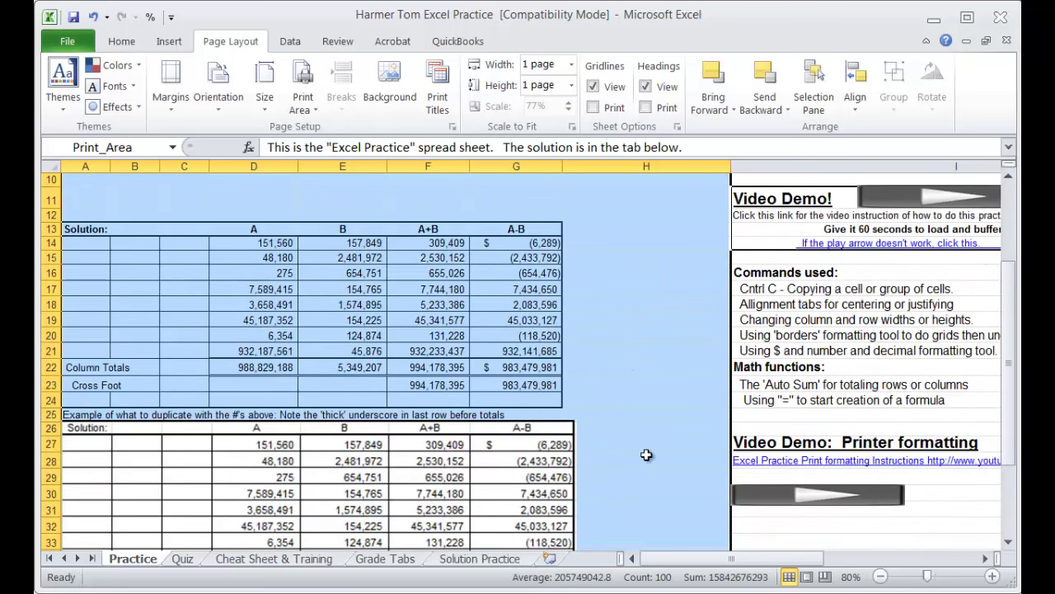